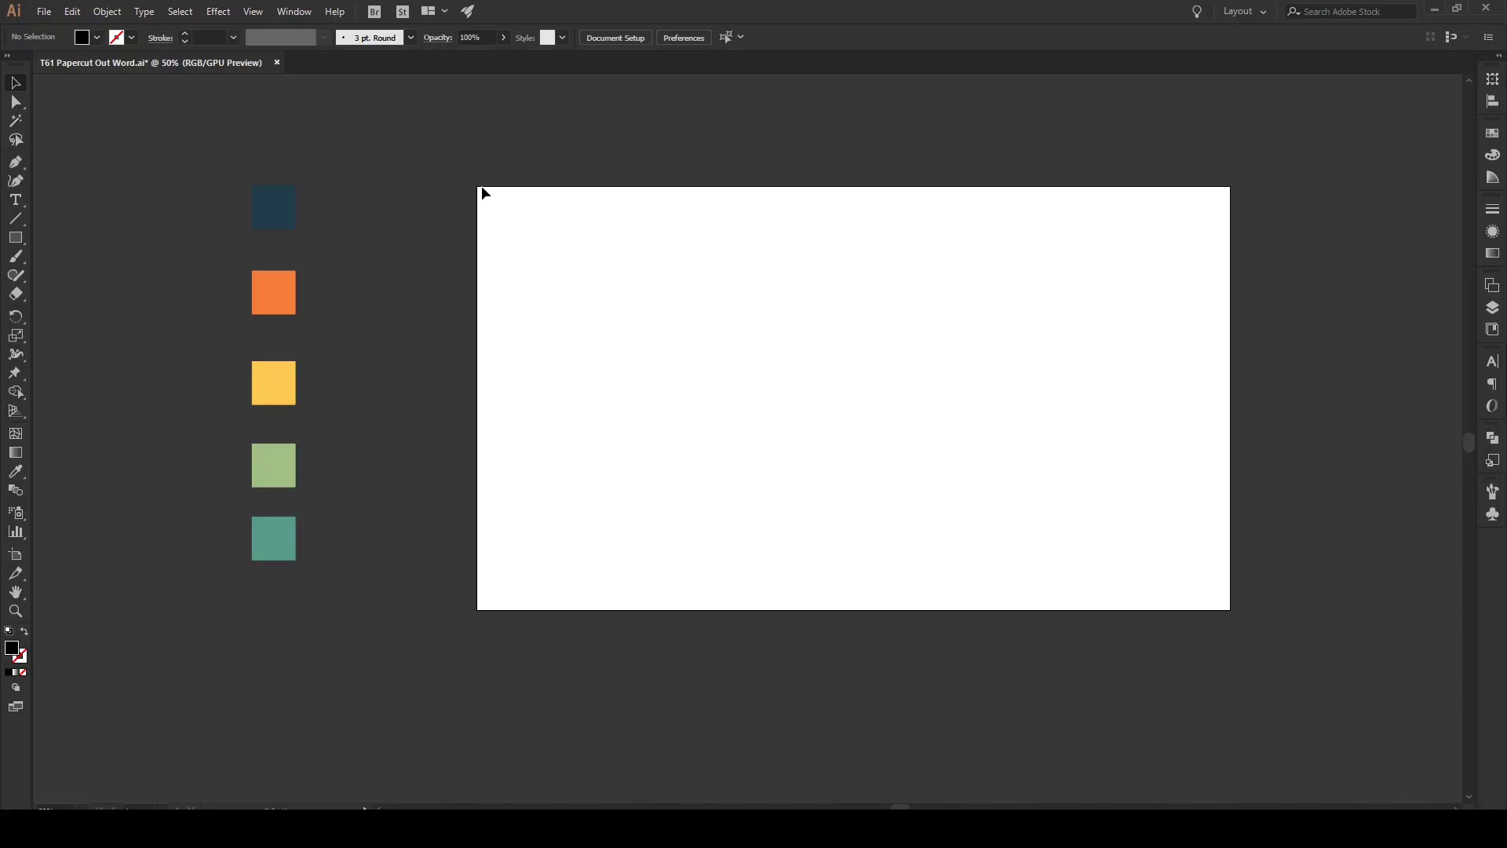
- Draw a 1920×1080 rectangle over the whole artboard and fill it with the dark navy swatch
click(14, 555)
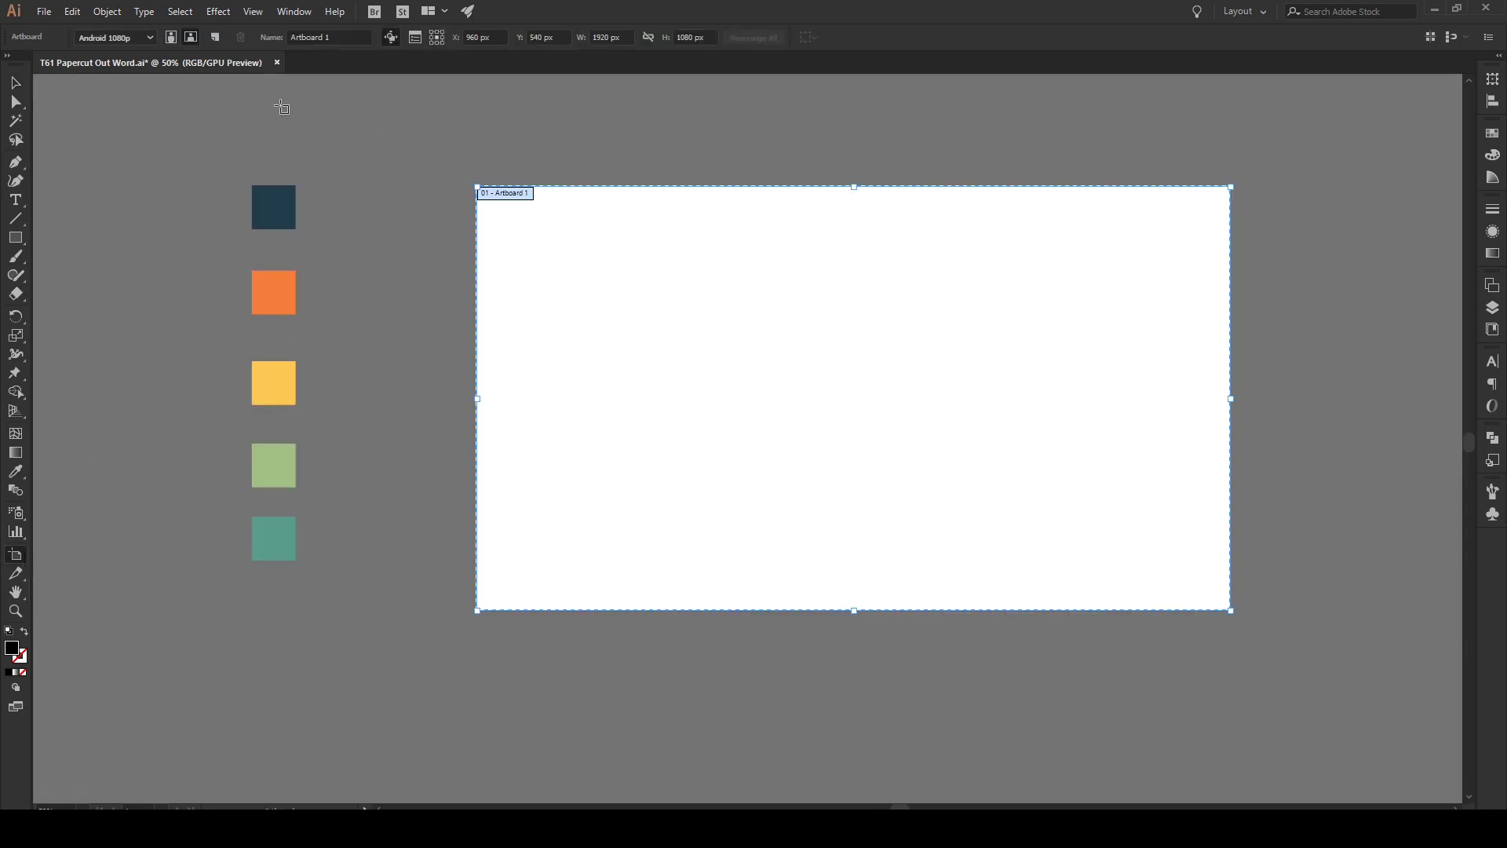
click(14, 85)
key(m)
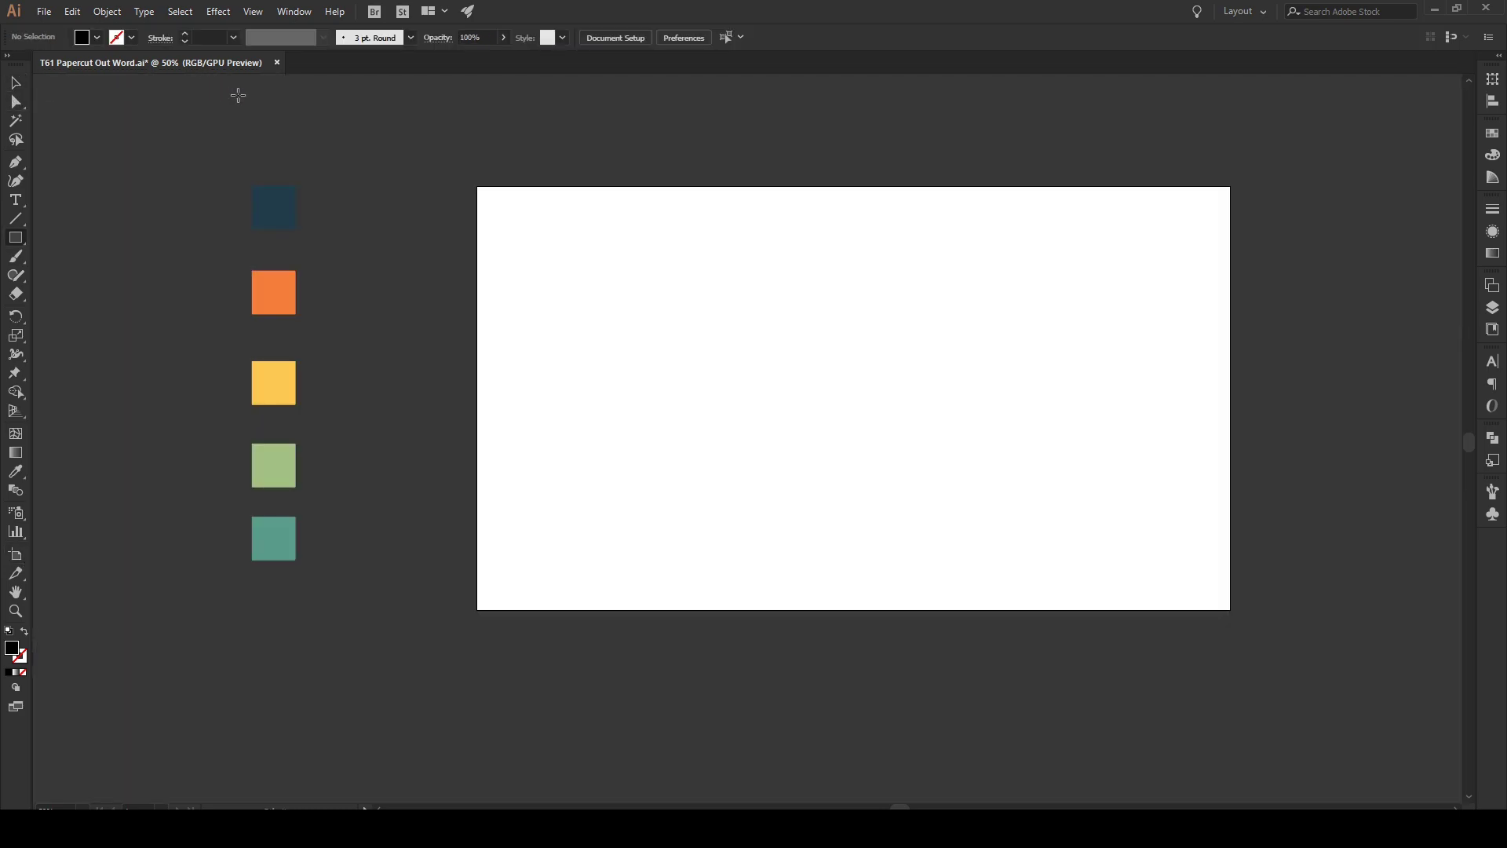
drag(478, 187, 1231, 610)
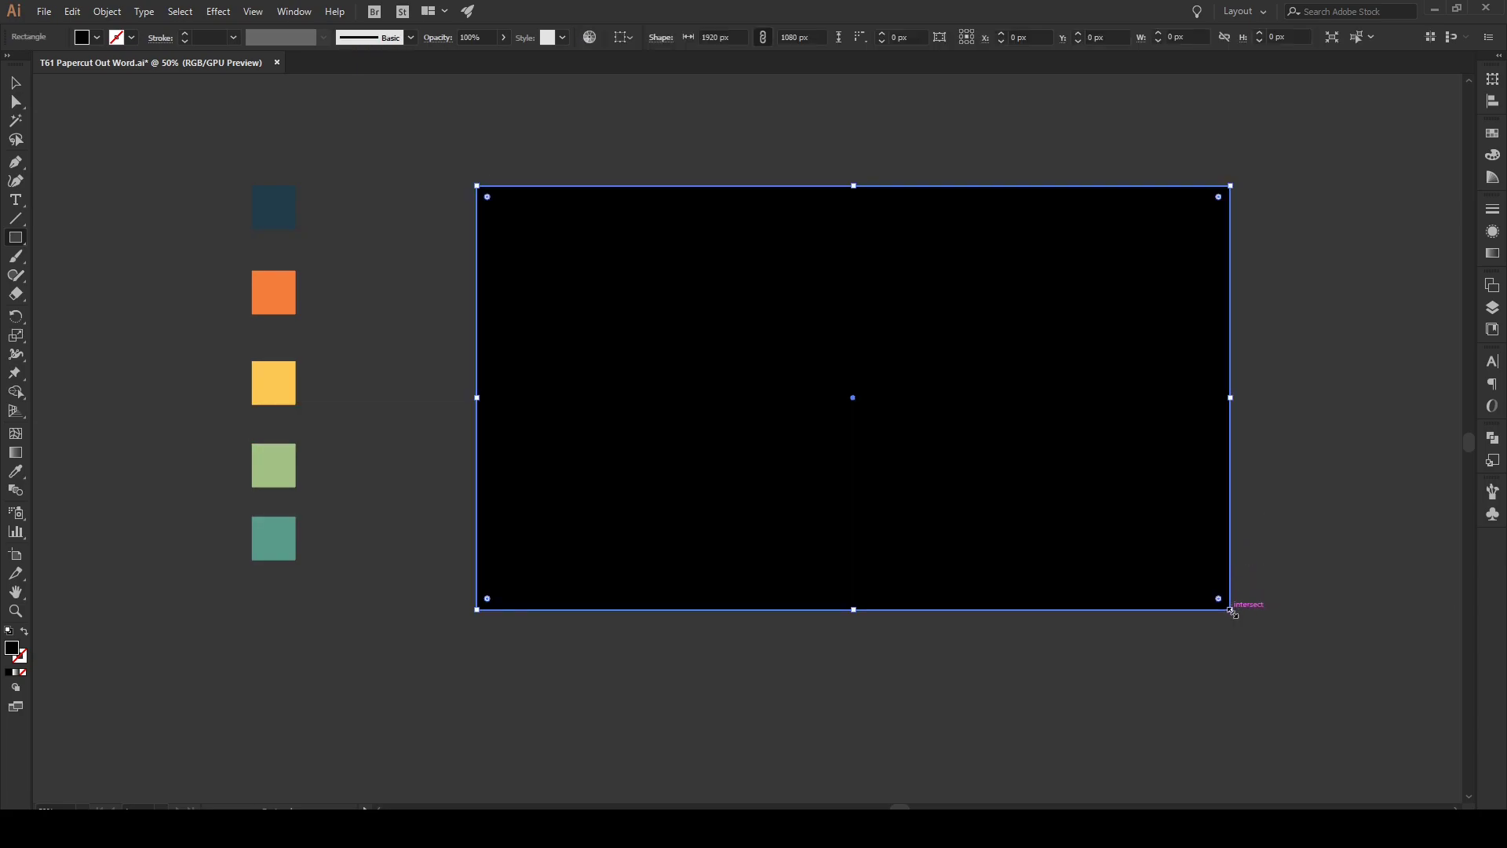
key(v)
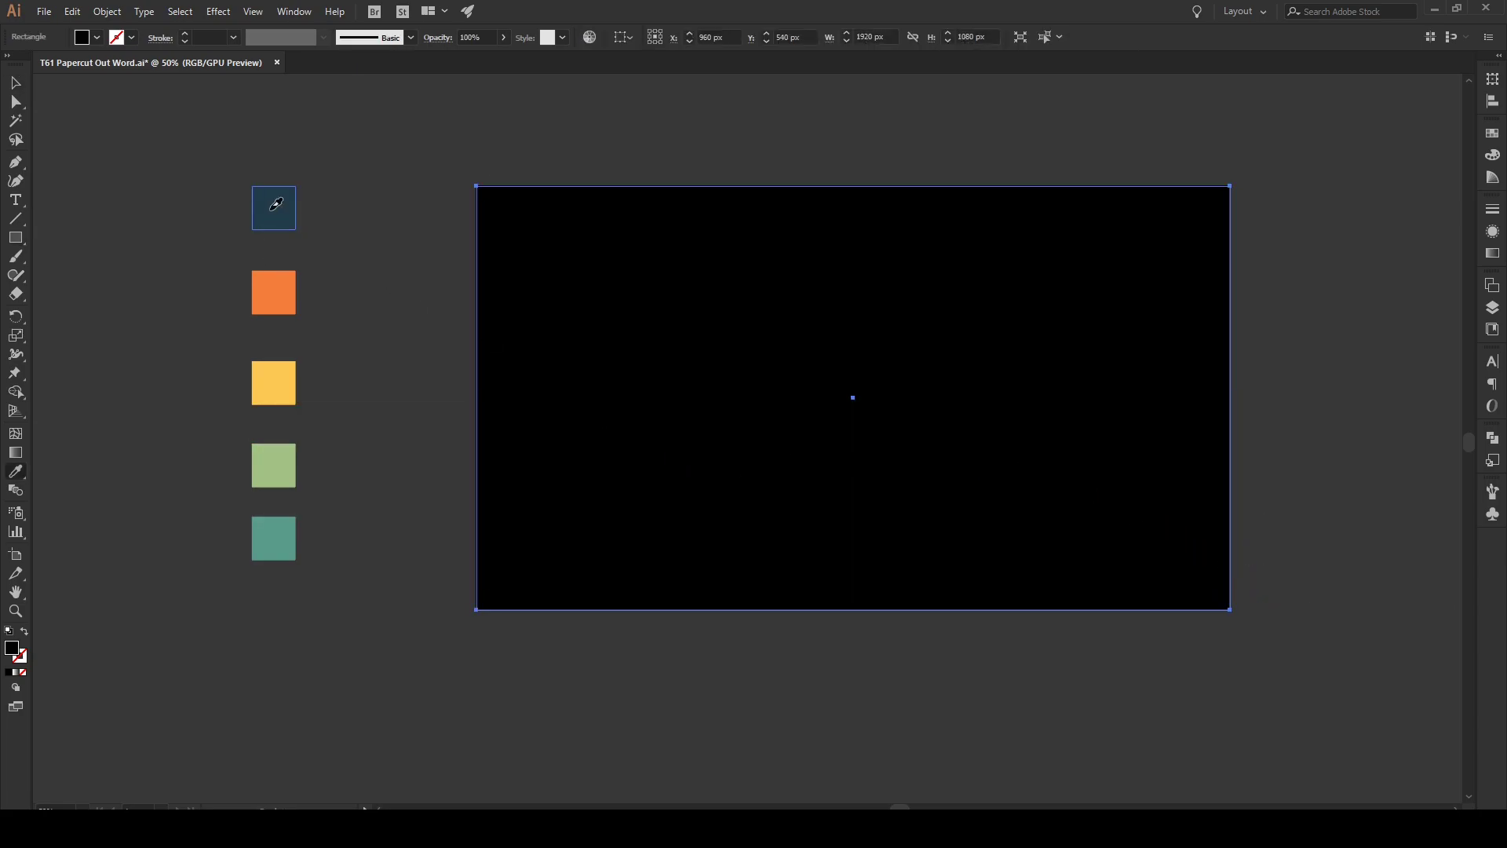
click(274, 208)
click(380, 226)
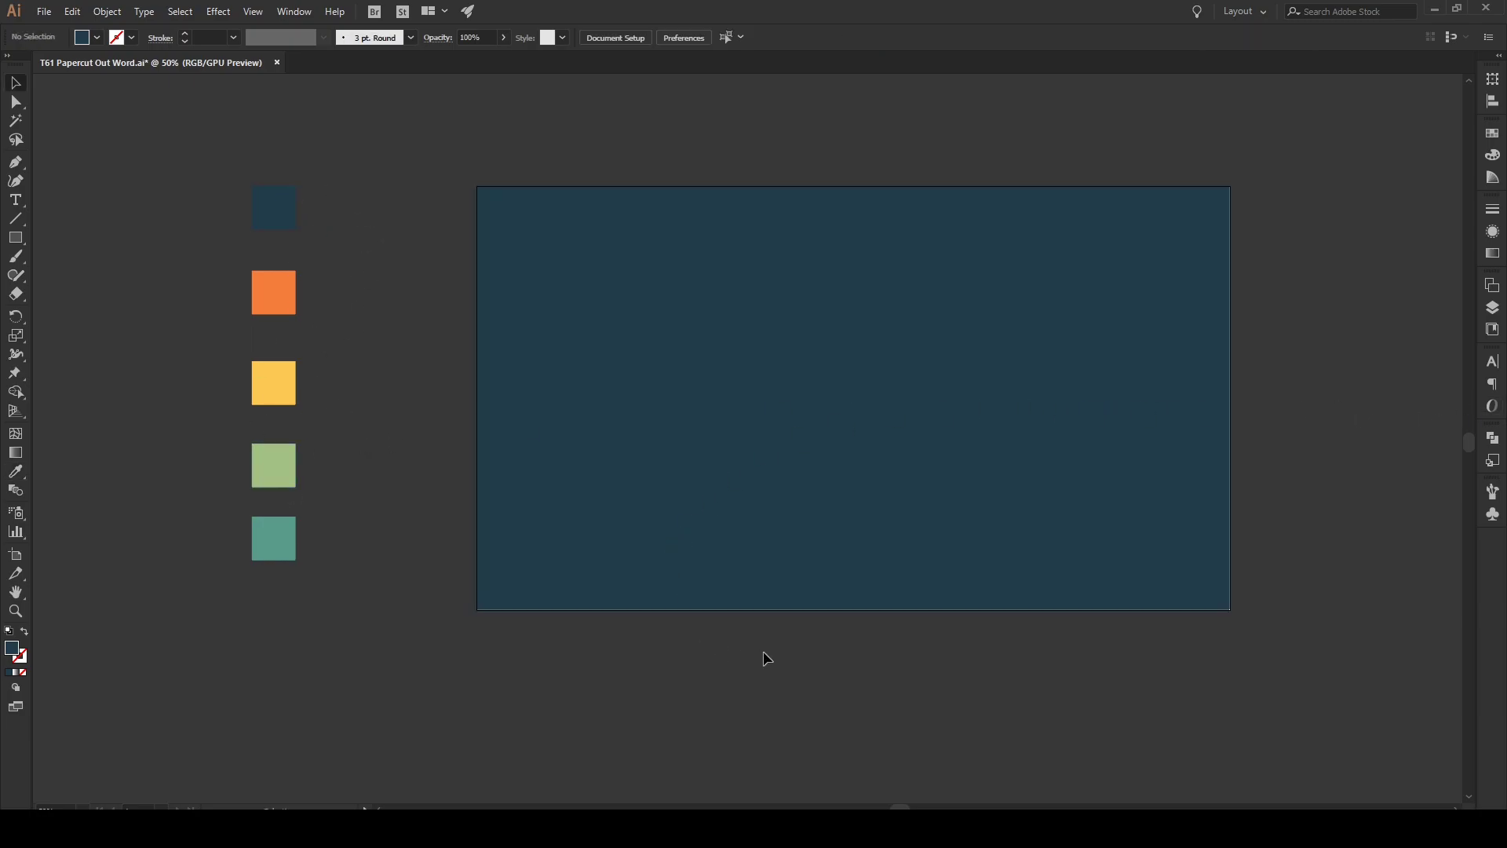
- Draw two wavy pencil lines across the upper navy background, running past both edges
key(n)
double_click(21, 274)
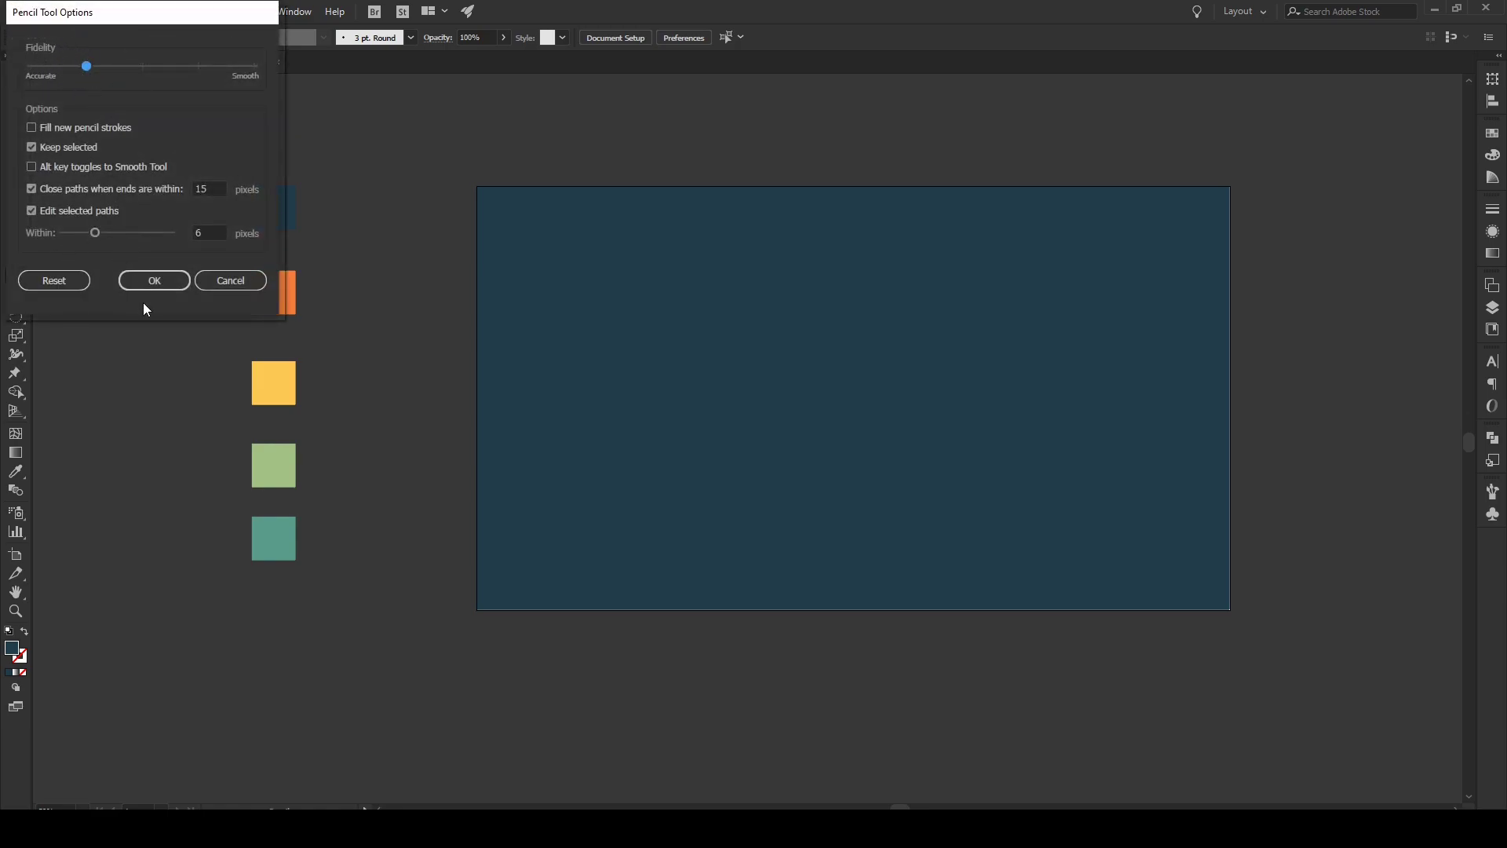
click(155, 280)
scroll(942, 359, up, 1)
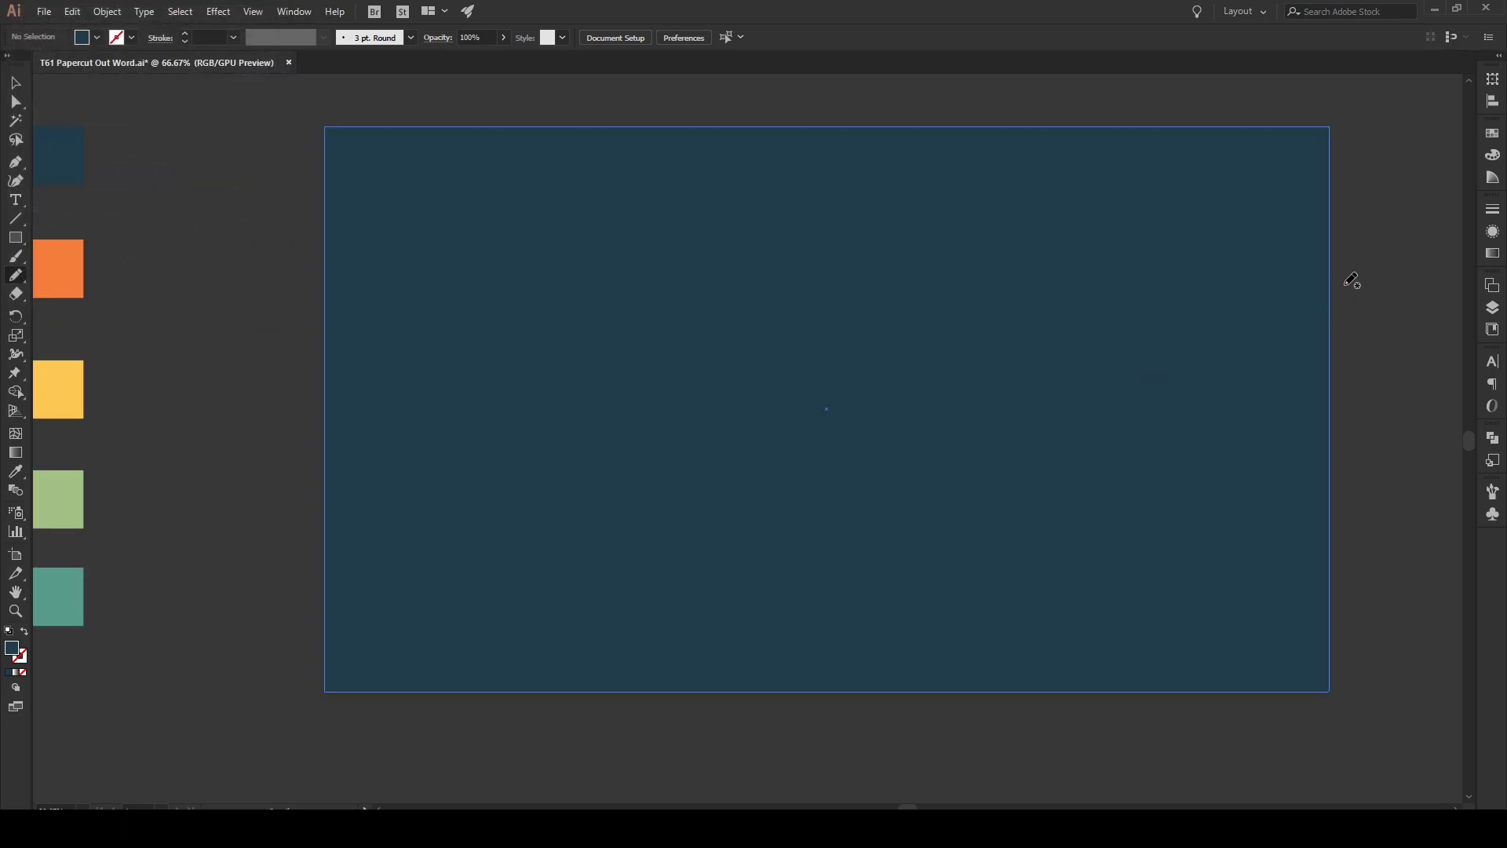
mouse_move(1348, 292)
mouse_down()
mouse_move(1224, 303)
mouse_move(1149, 279)
mouse_move(1102, 318)
mouse_move(1071, 277)
mouse_move(1070, 296)
mouse_move(1055, 288)
mouse_move(1037, 307)
mouse_move(1031, 289)
mouse_move(1006, 302)
mouse_move(988, 282)
mouse_move(975, 299)
mouse_move(900, 301)
mouse_move(864, 271)
mouse_move(831, 308)
mouse_move(747, 280)
mouse_move(667, 304)
mouse_move(627, 290)
mouse_move(595, 318)
mouse_move(574, 288)
mouse_move(539, 294)
mouse_move(505, 320)
mouse_move(463, 273)
mouse_move(443, 309)
mouse_move(412, 294)
mouse_move(358, 311)
mouse_move(343, 283)
mouse_move(301, 288)
mouse_up()
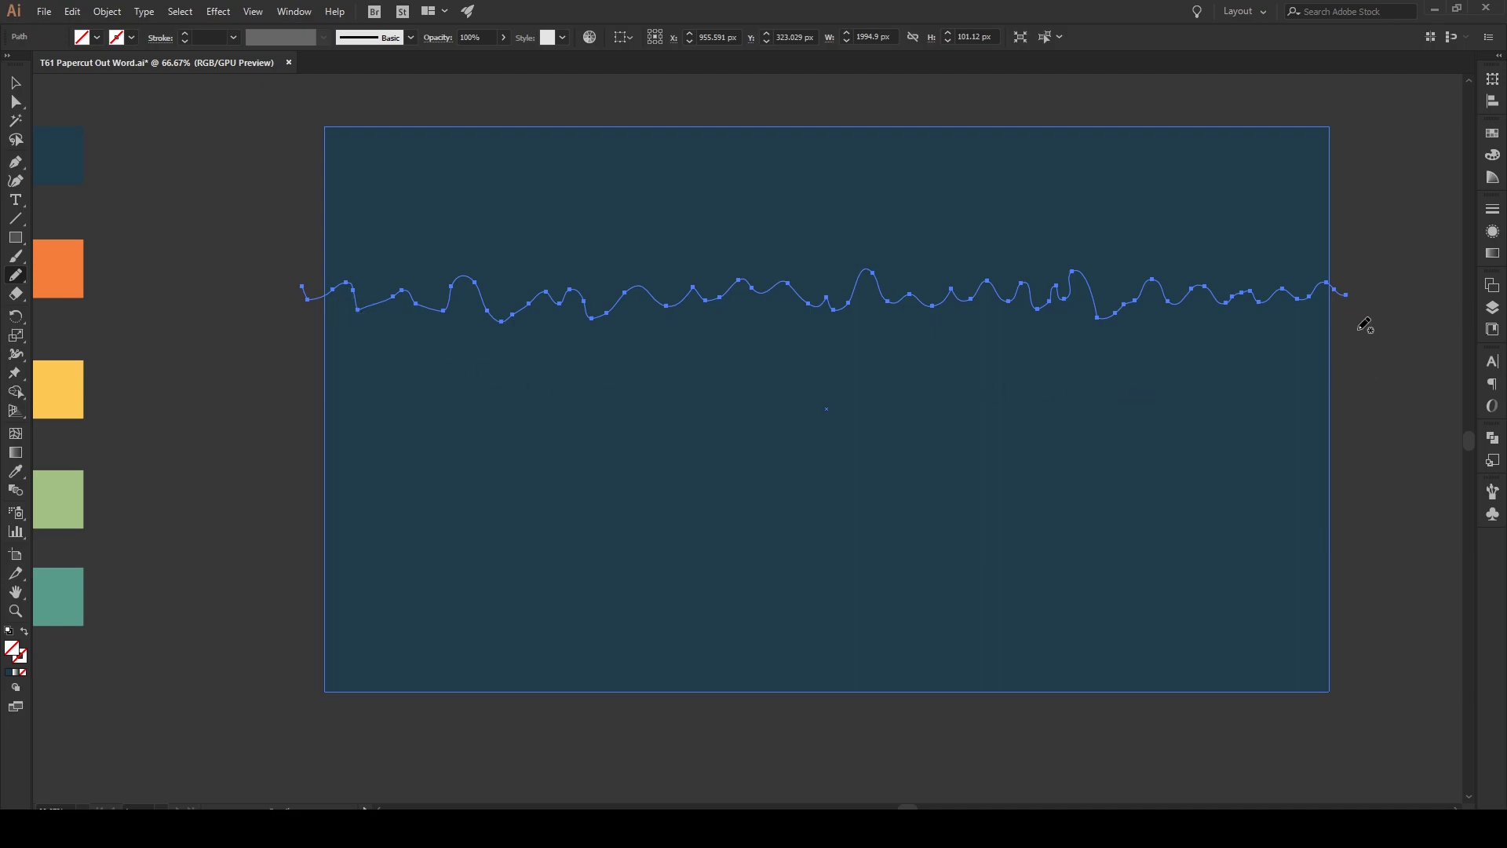
mouse_move(1350, 320)
mouse_down()
mouse_move(1223, 354)
mouse_move(1136, 342)
mouse_move(1093, 359)
mouse_move(893, 358)
mouse_move(807, 338)
mouse_move(707, 380)
mouse_move(632, 339)
mouse_move(582, 358)
mouse_move(542, 339)
mouse_move(369, 360)
mouse_move(300, 343)
mouse_move(322, 394)
mouse_up()
- Give both wavy lines a thin 1 pt stroke weight
key(v)
click(234, 43)
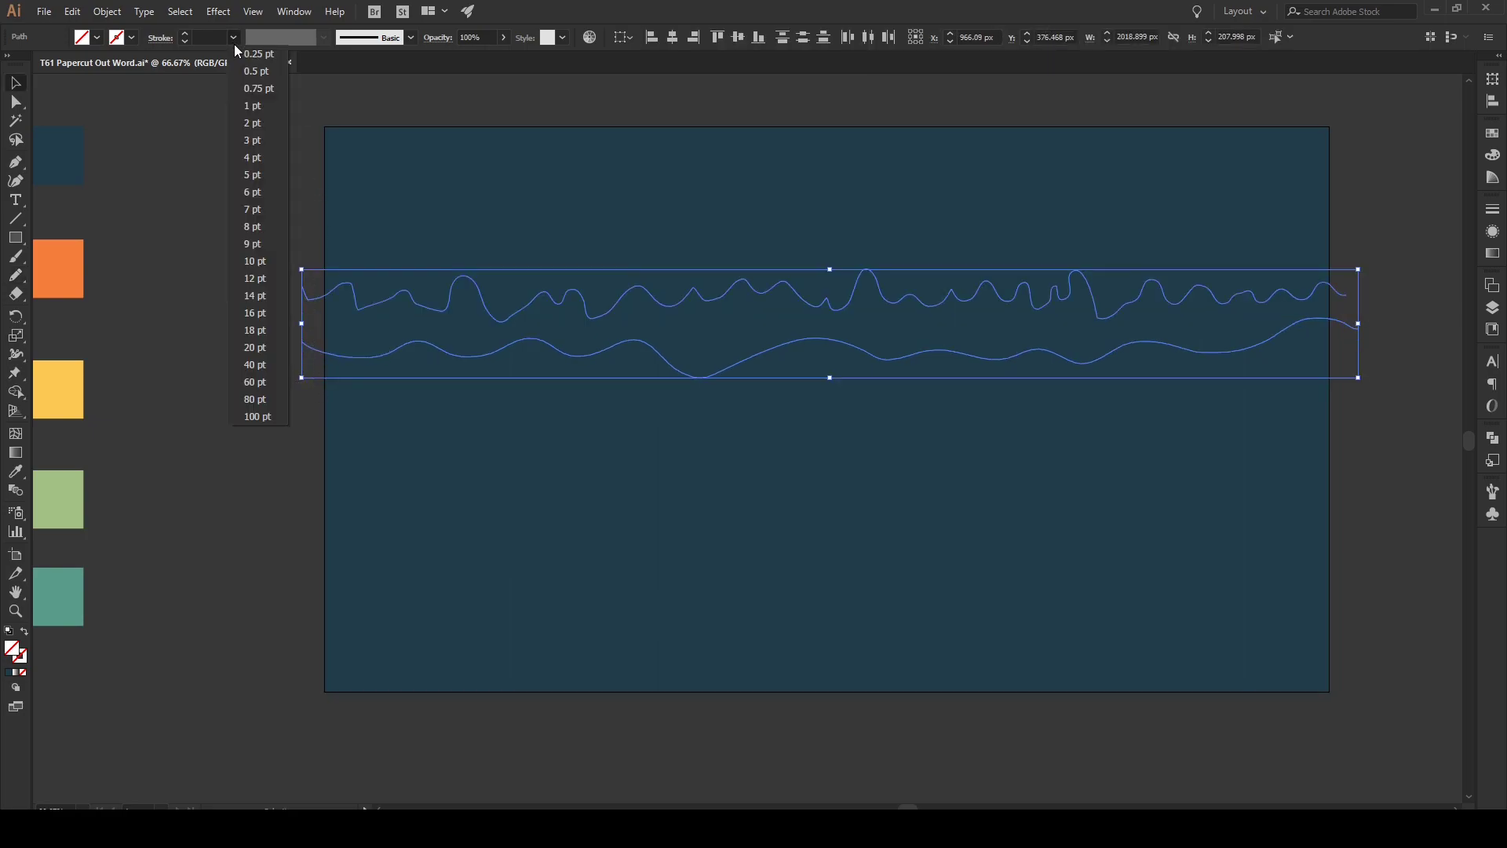
click(248, 108)
click(260, 180)
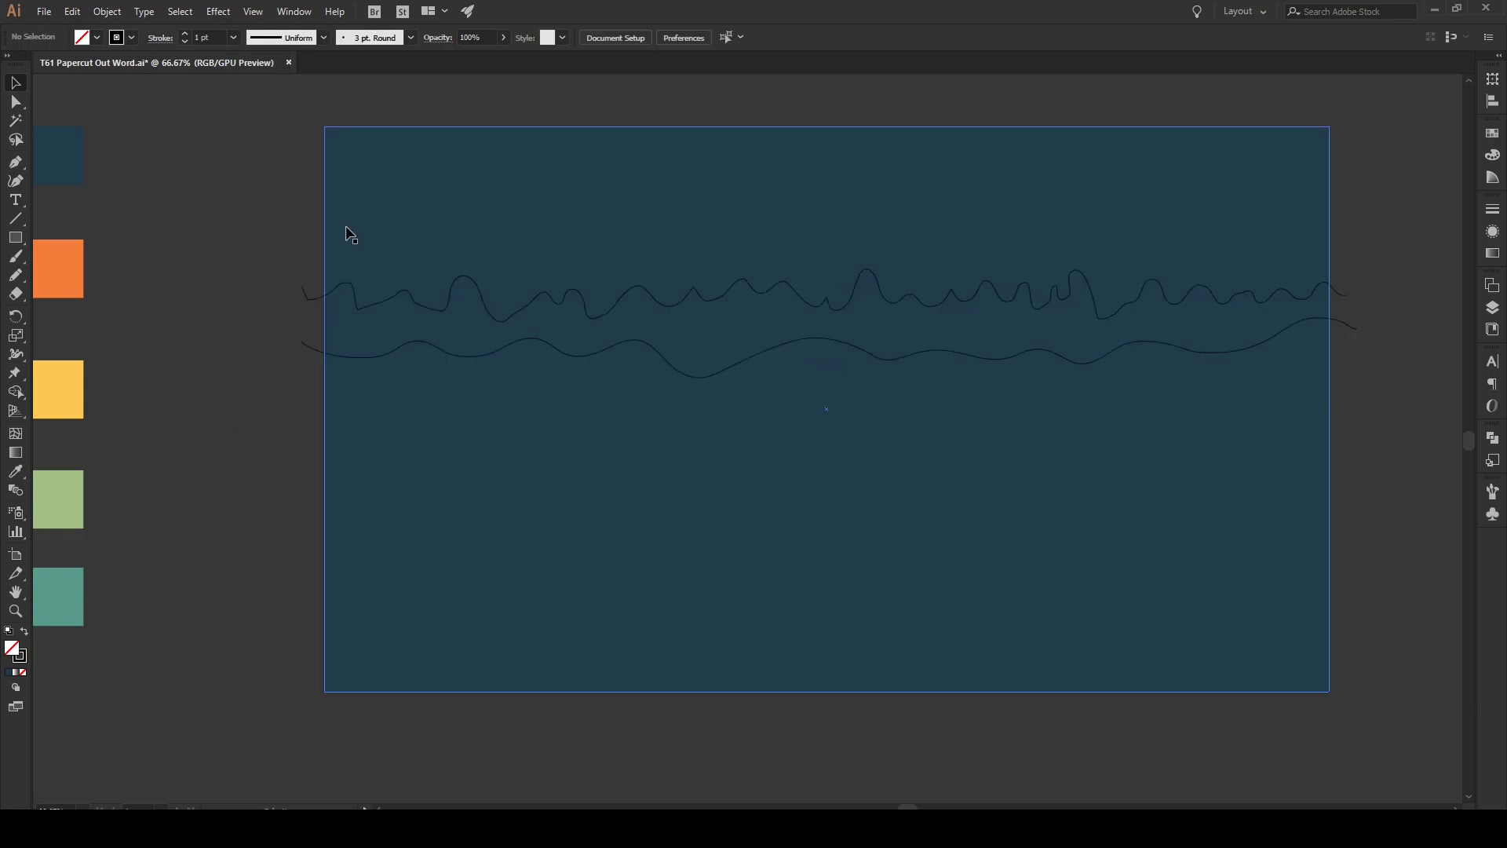
- Draw a third and fourth wavy pencil line lower down across the navy background
key(n)
mouse_move(1358, 386)
mouse_down()
mouse_move(1268, 375)
mouse_move(1233, 391)
mouse_move(1208, 374)
mouse_move(1179, 387)
mouse_move(1150, 370)
mouse_move(969, 402)
mouse_move(960, 377)
mouse_move(895, 402)
mouse_move(874, 369)
mouse_move(810, 402)
mouse_move(757, 385)
mouse_move(674, 411)
mouse_move(624, 370)
mouse_move(543, 397)
mouse_move(519, 378)
mouse_move(412, 397)
mouse_move(303, 383)
mouse_up()
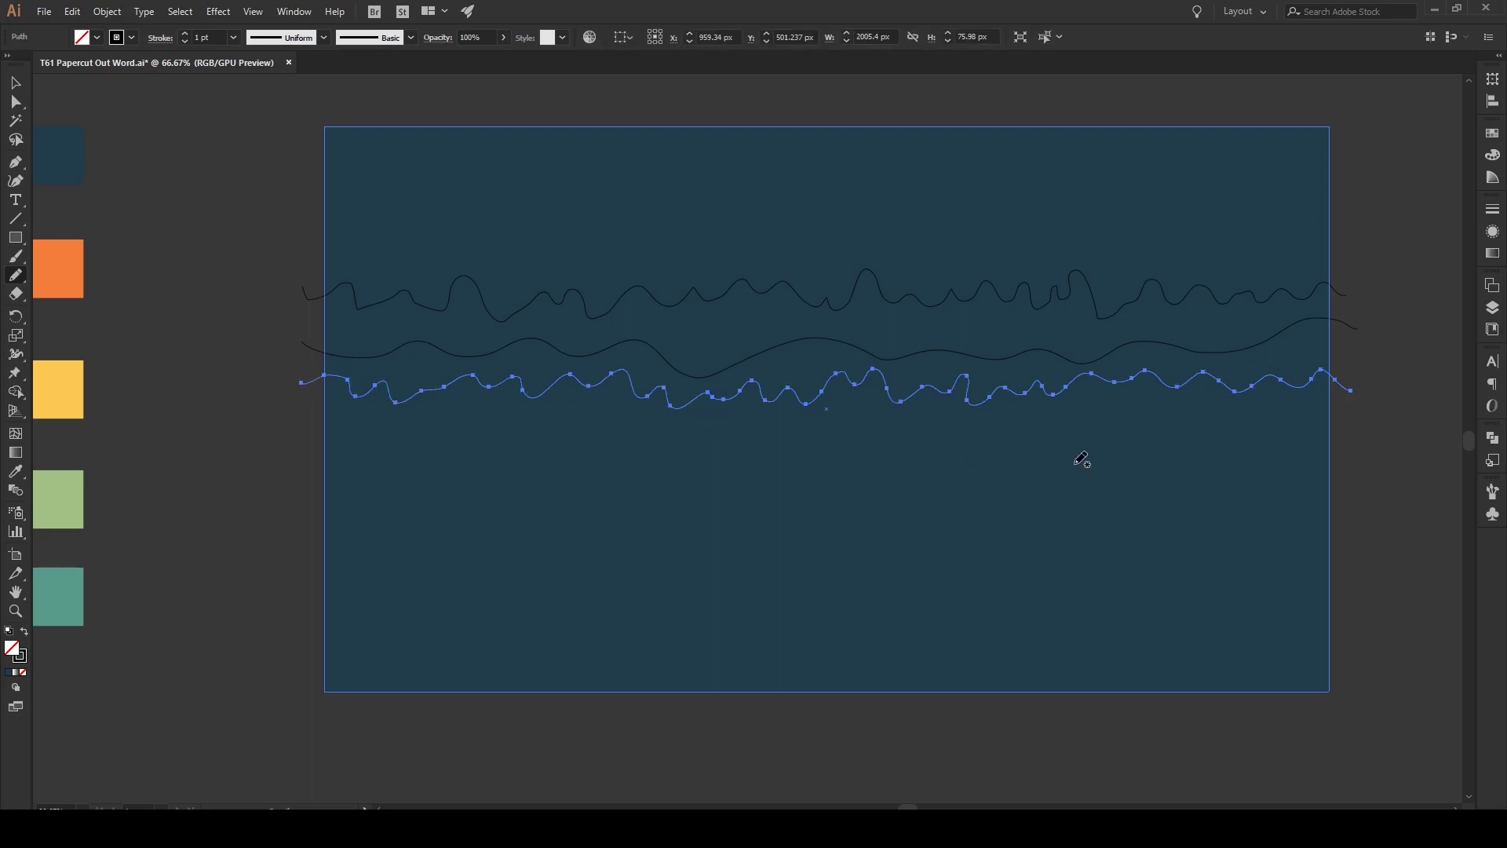
mouse_move(1369, 426)
mouse_down()
mouse_move(1312, 418)
mouse_move(1218, 433)
mouse_move(1132, 410)
mouse_move(884, 440)
mouse_move(694, 428)
mouse_move(577, 454)
mouse_move(547, 428)
mouse_move(474, 419)
mouse_move(393, 435)
mouse_move(289, 413)
mouse_up()
key(v)
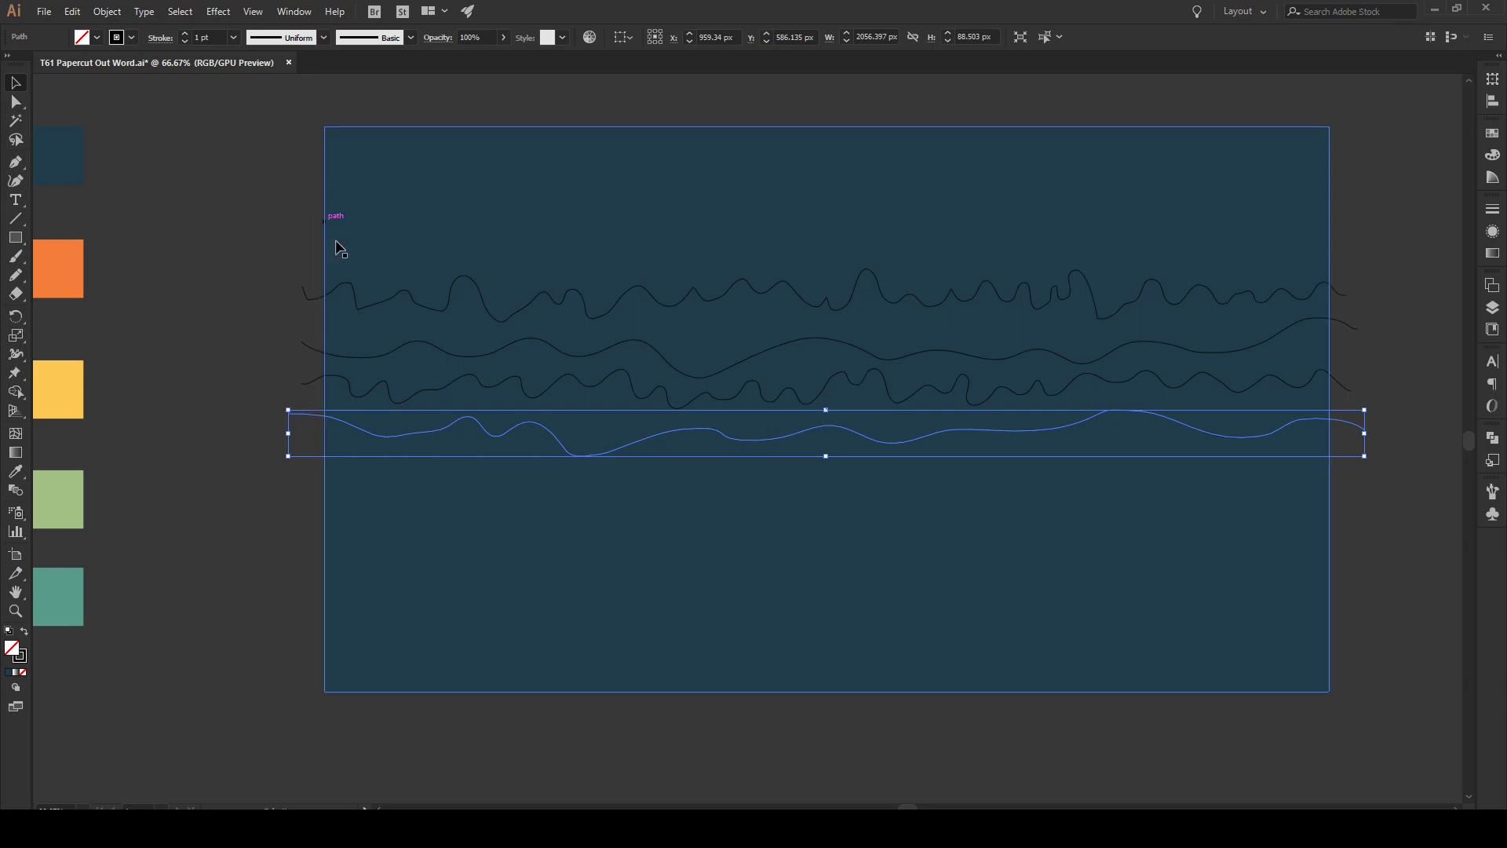
click(1406, 196)
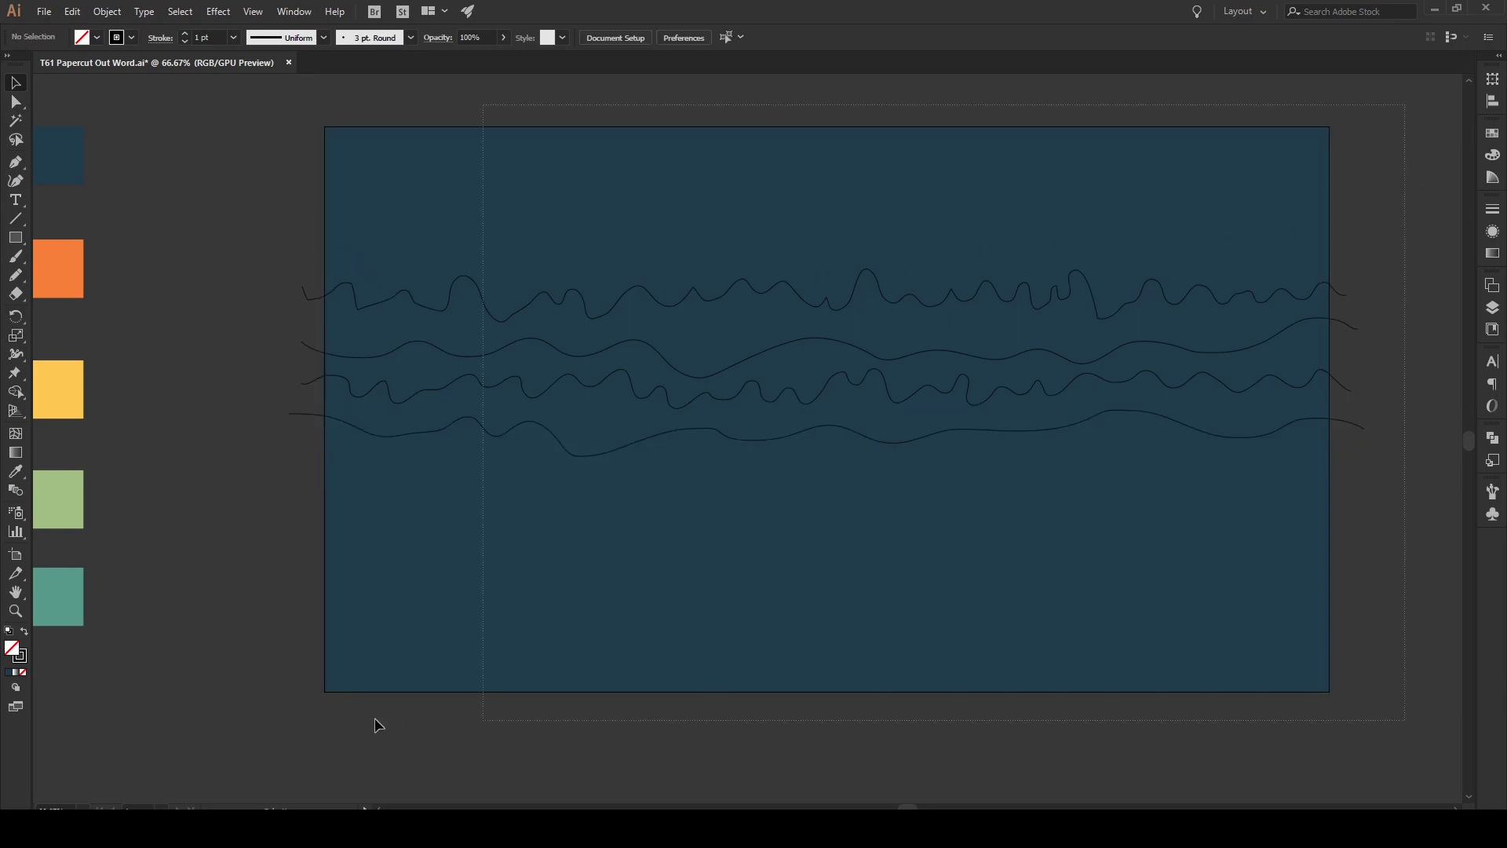
- Select everything and use Pathfinder Divide to cut the background along the wavy lines
key(ctrl+a)
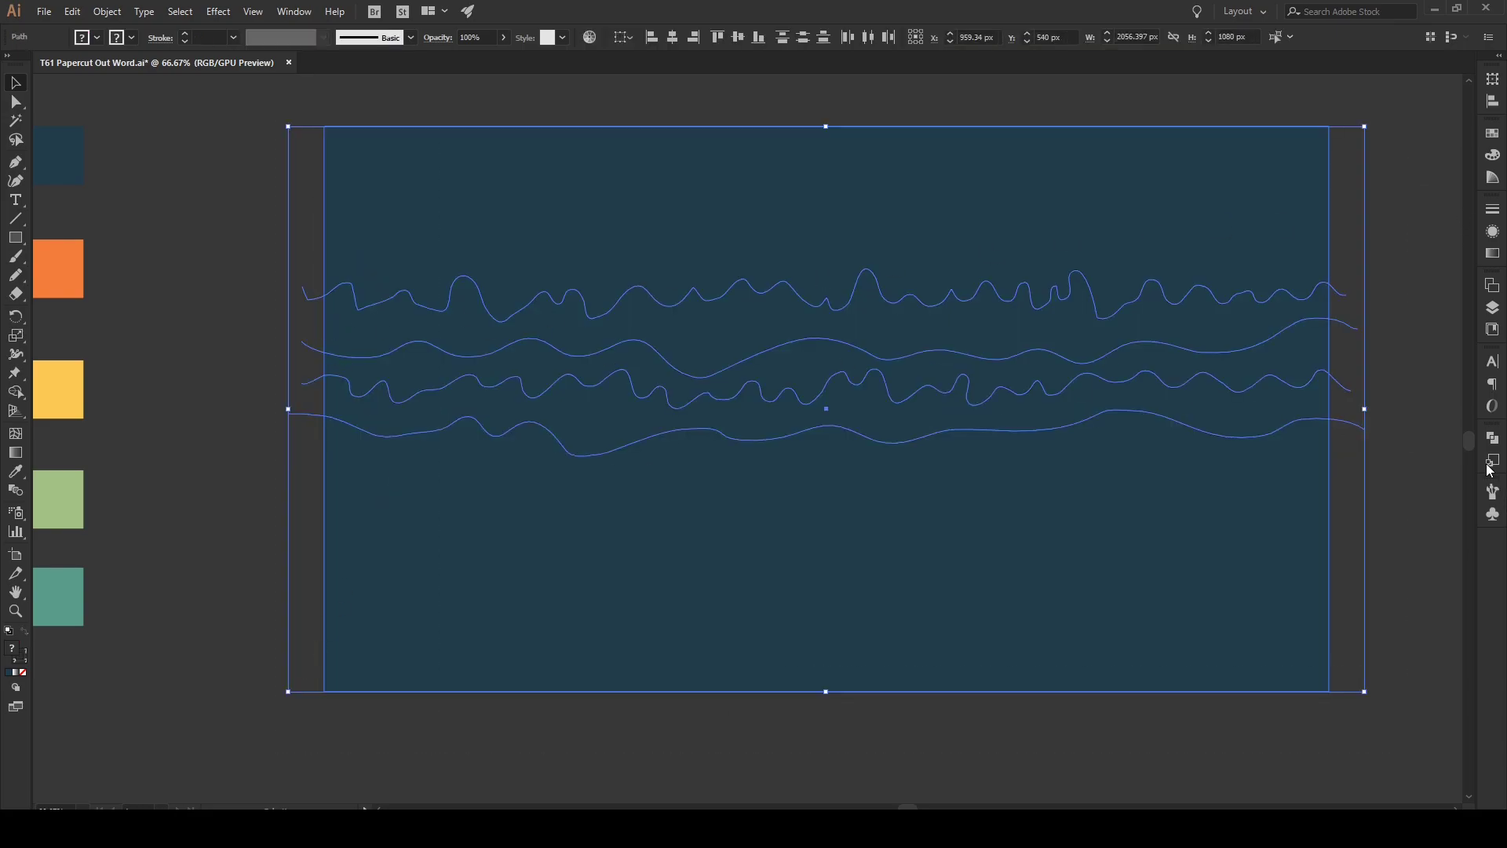
click(1494, 442)
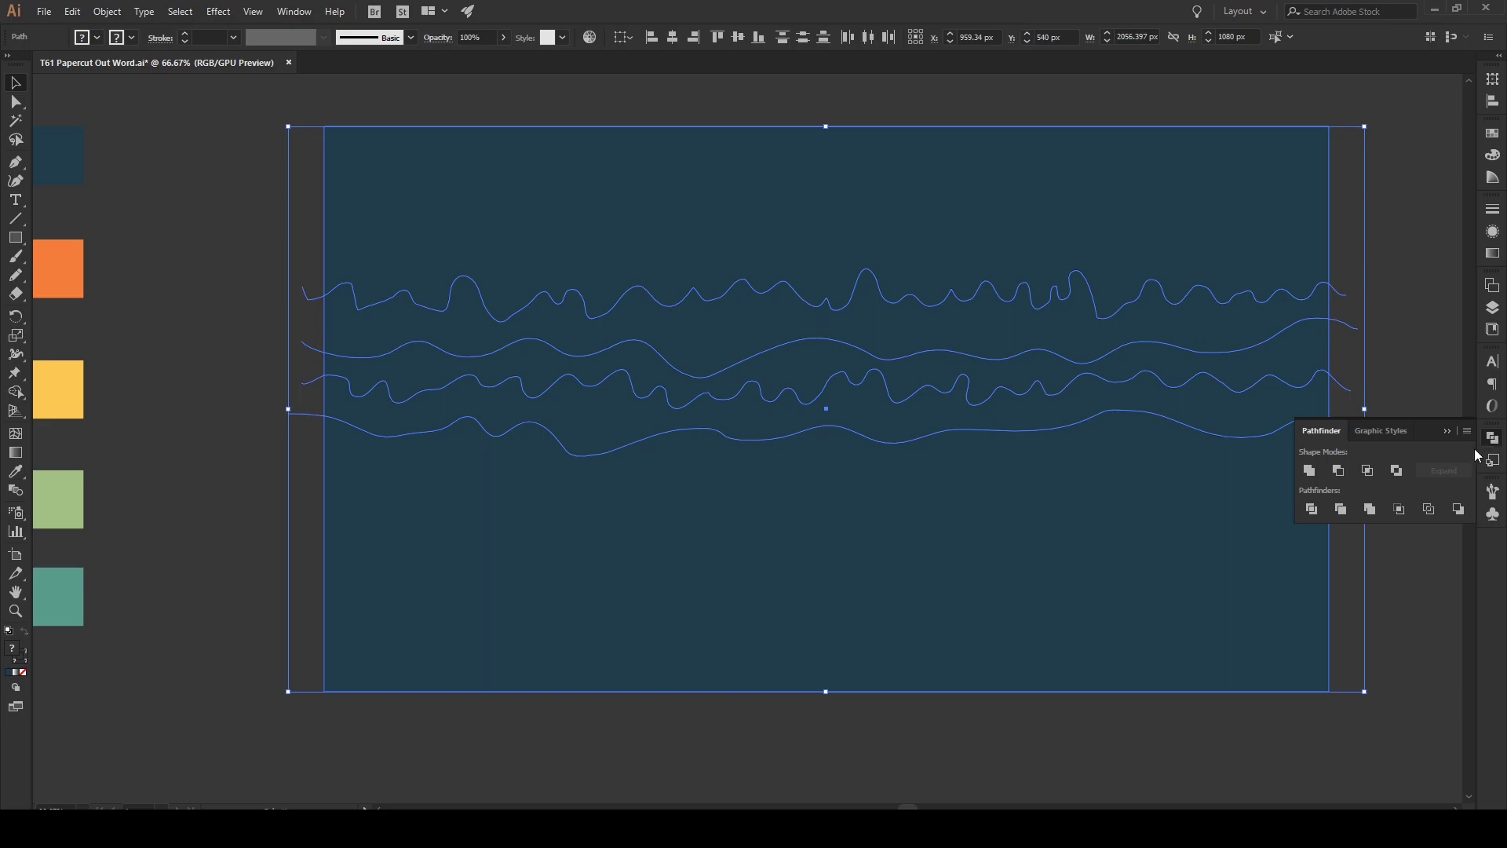
click(1312, 512)
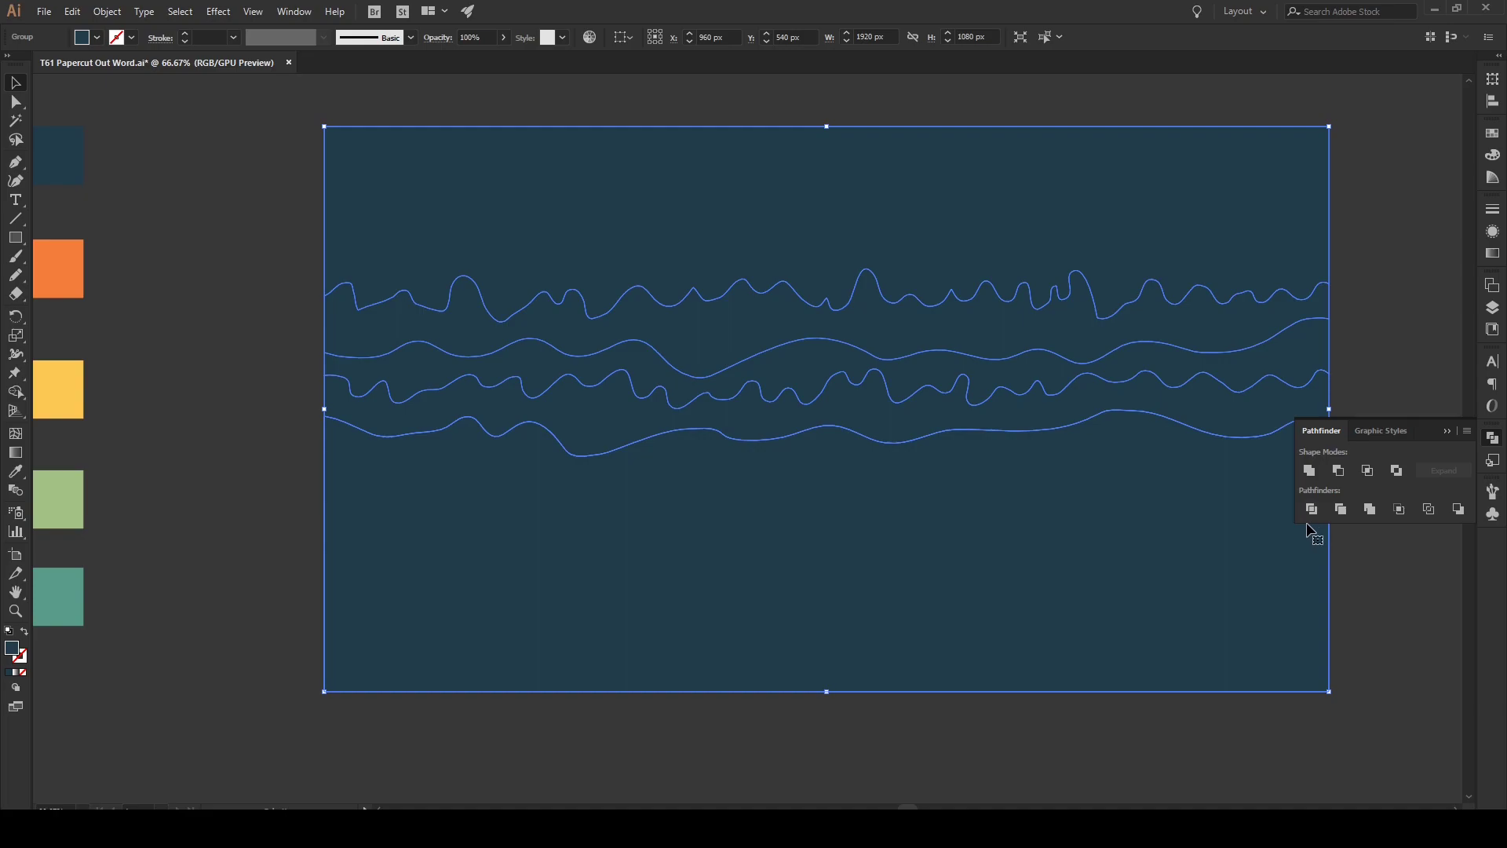
click(1447, 432)
click(1419, 473)
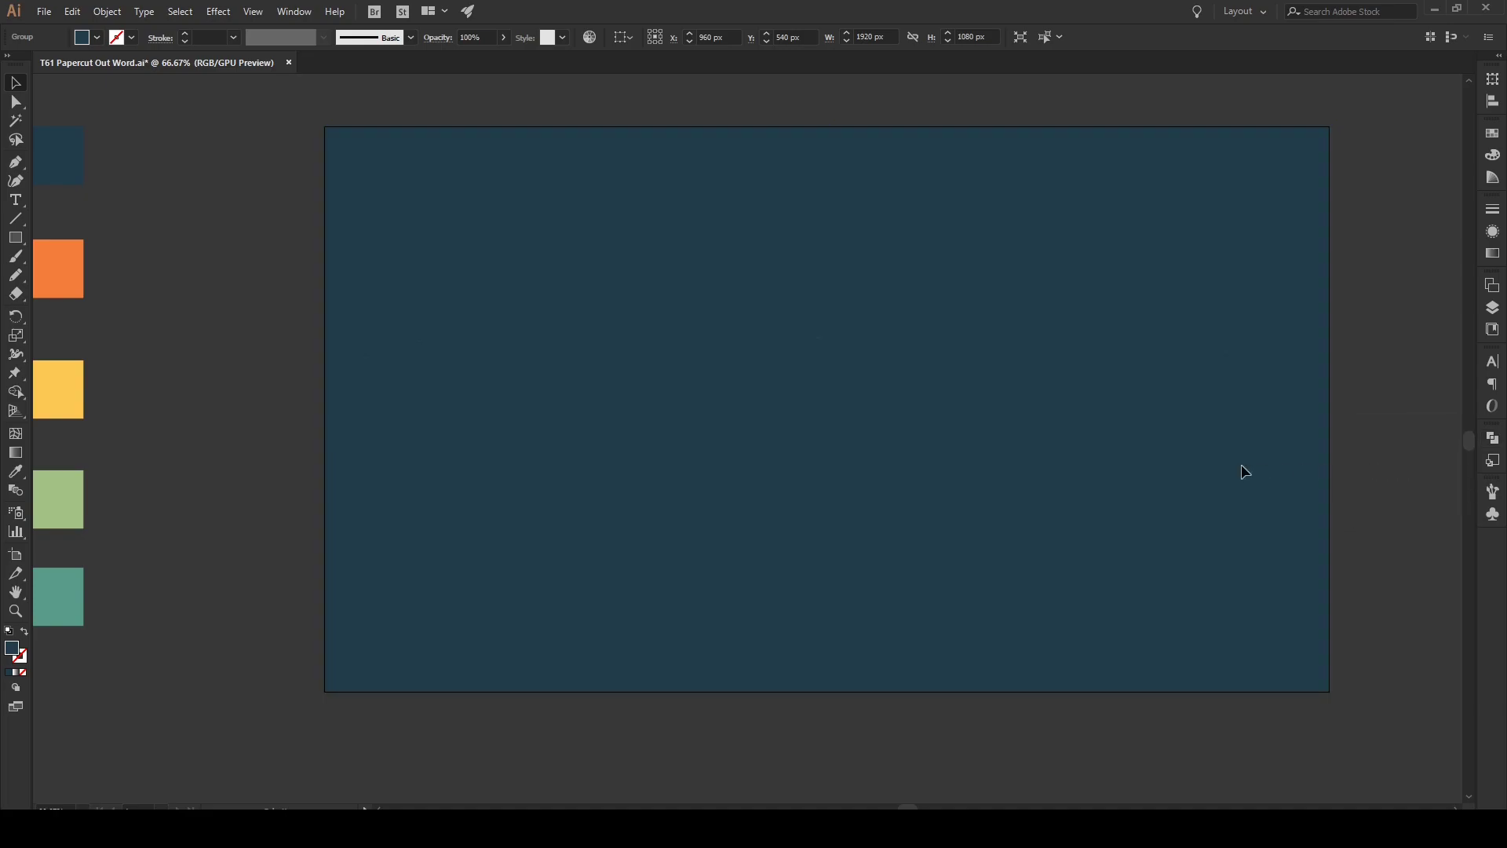
- Ungroup the divided wave pieces into separate shapes
click(1201, 477)
right_click(1203, 432)
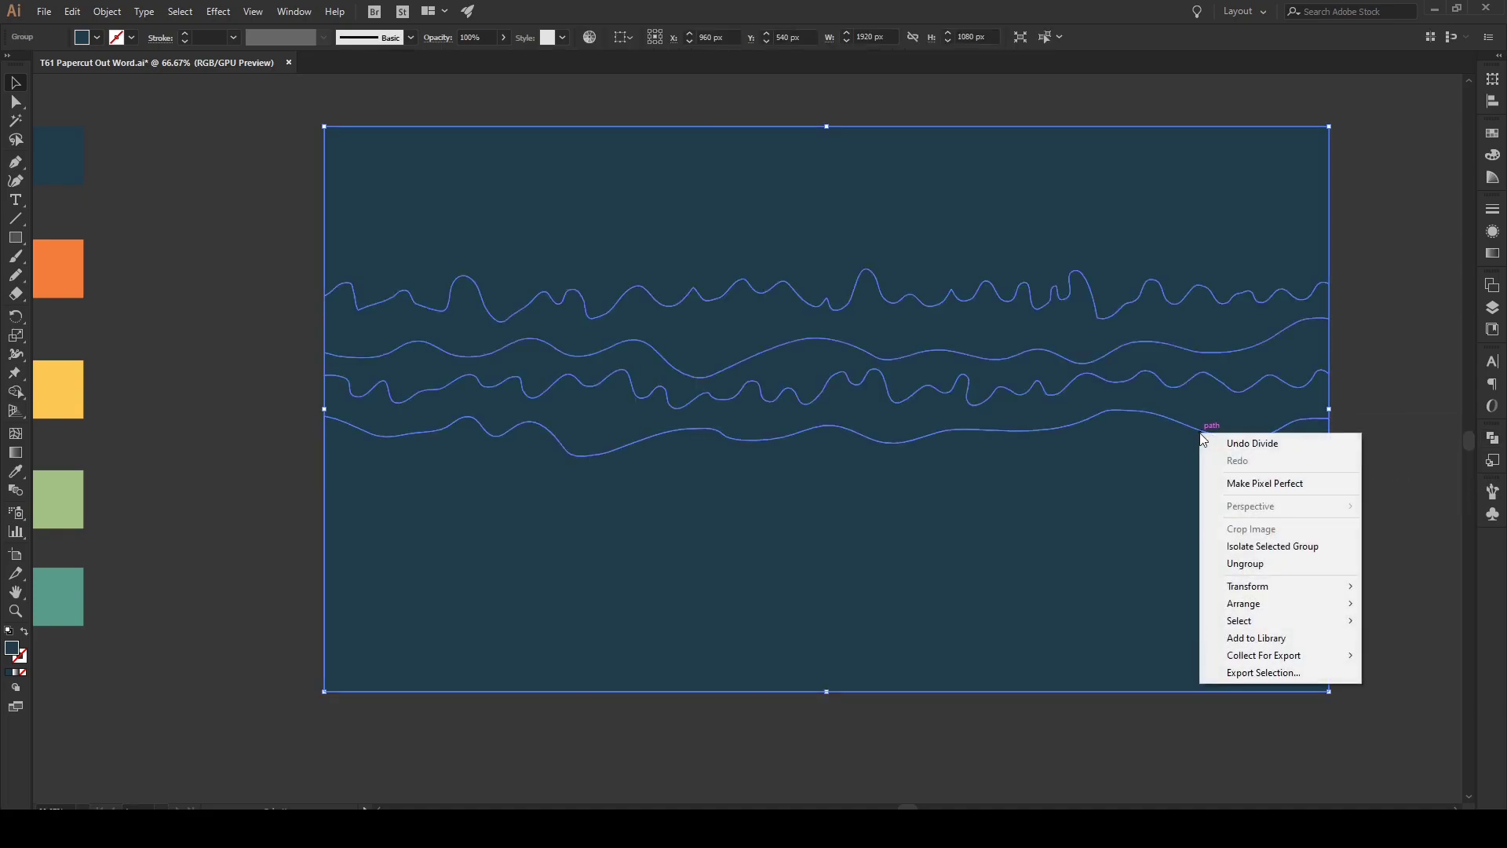
click(1277, 564)
click(1405, 513)
- Fill the bottom band with the teal swatch and the band above it light green
scroll(1417, 515, down, 1)
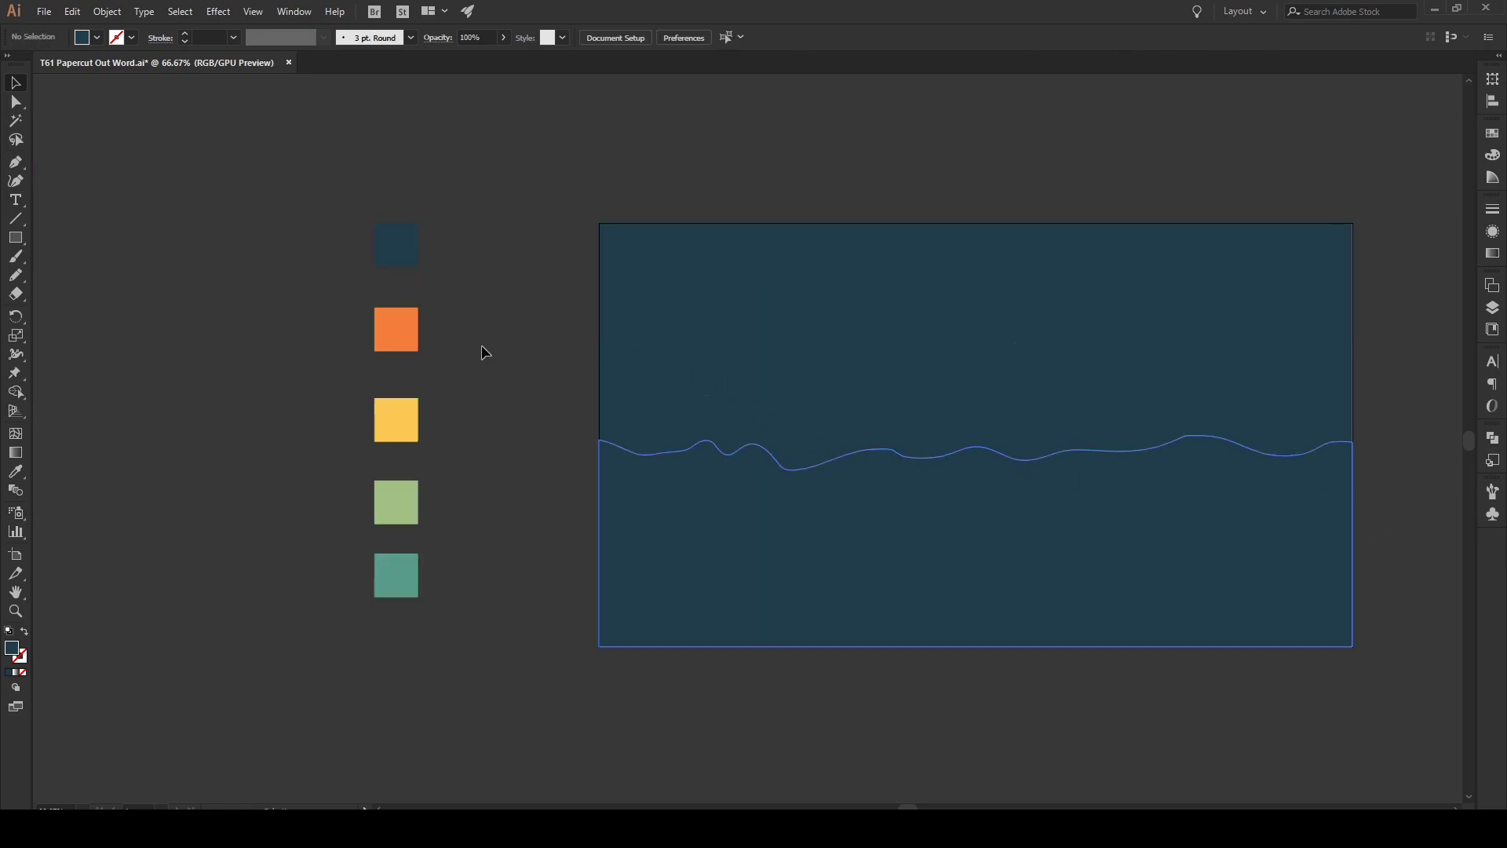
click(870, 496)
key(i)
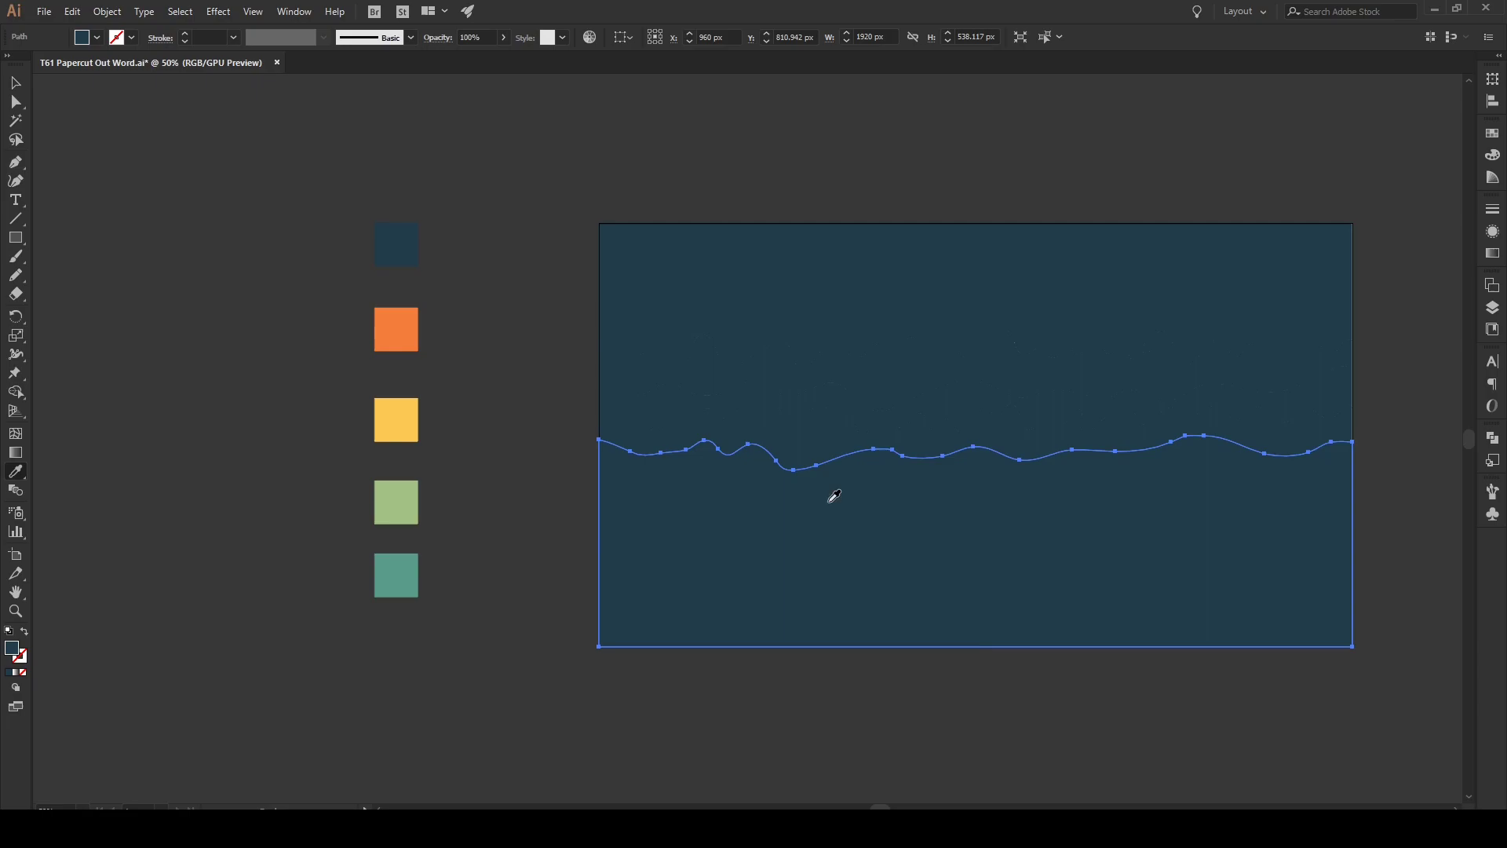
click(407, 571)
key(v)
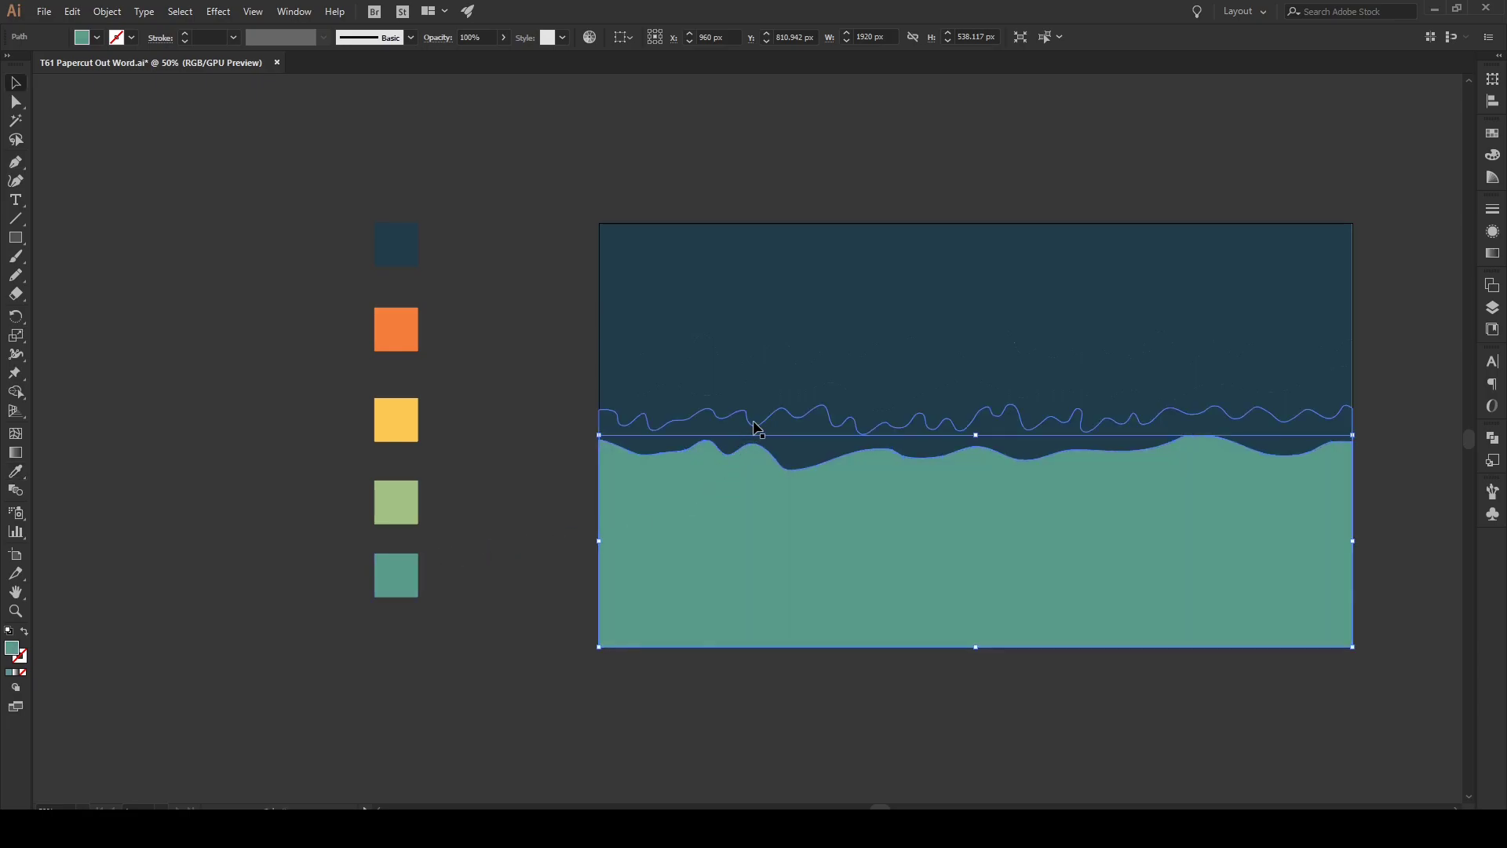
click(720, 455)
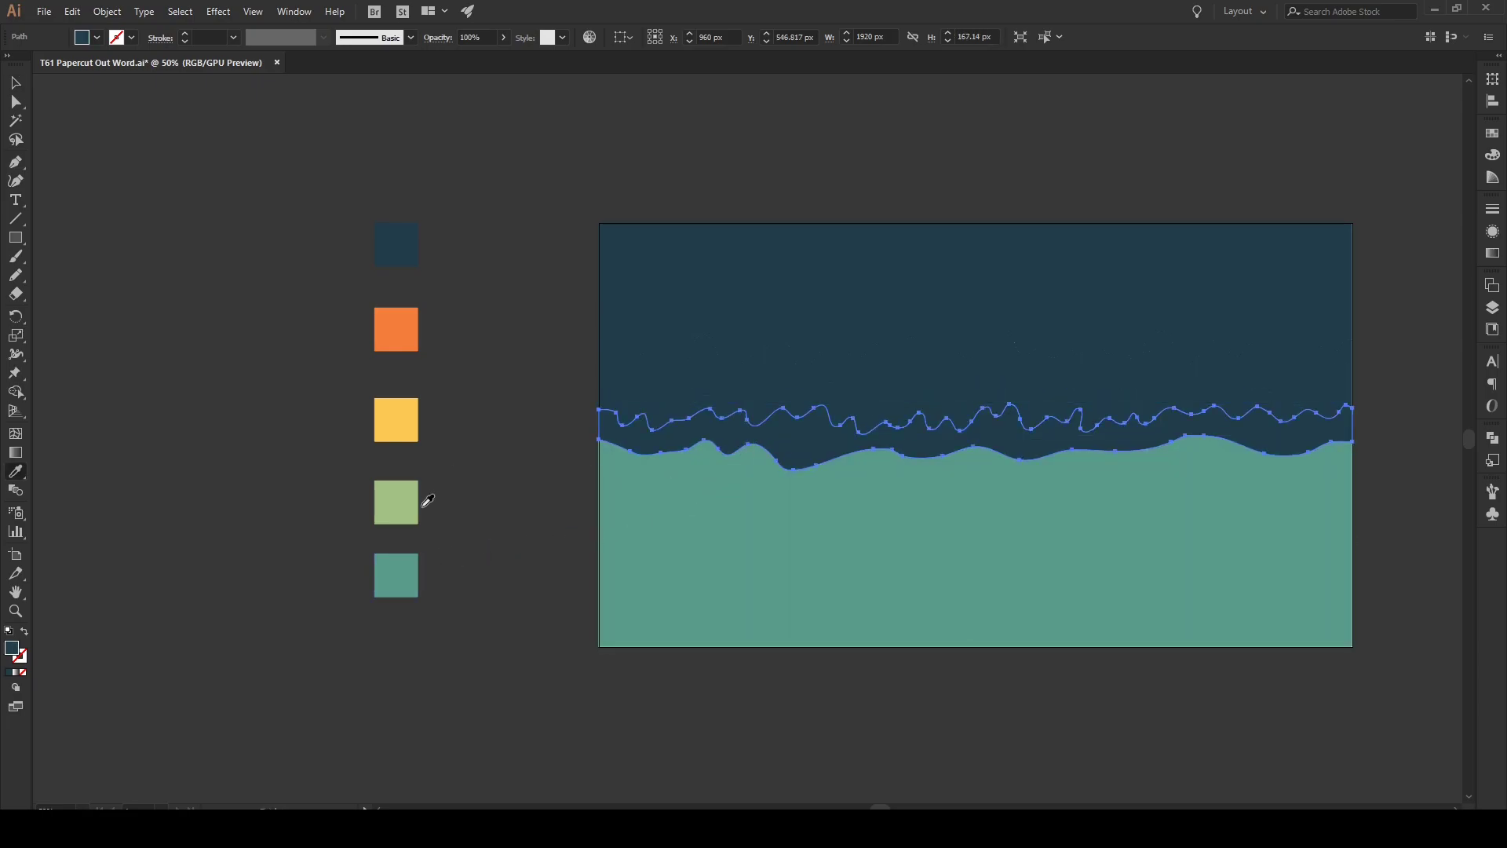
key(i)
click(397, 499)
- Colour the next two bands yellow and orange, then deselect
key(v)
click(799, 390)
key(i)
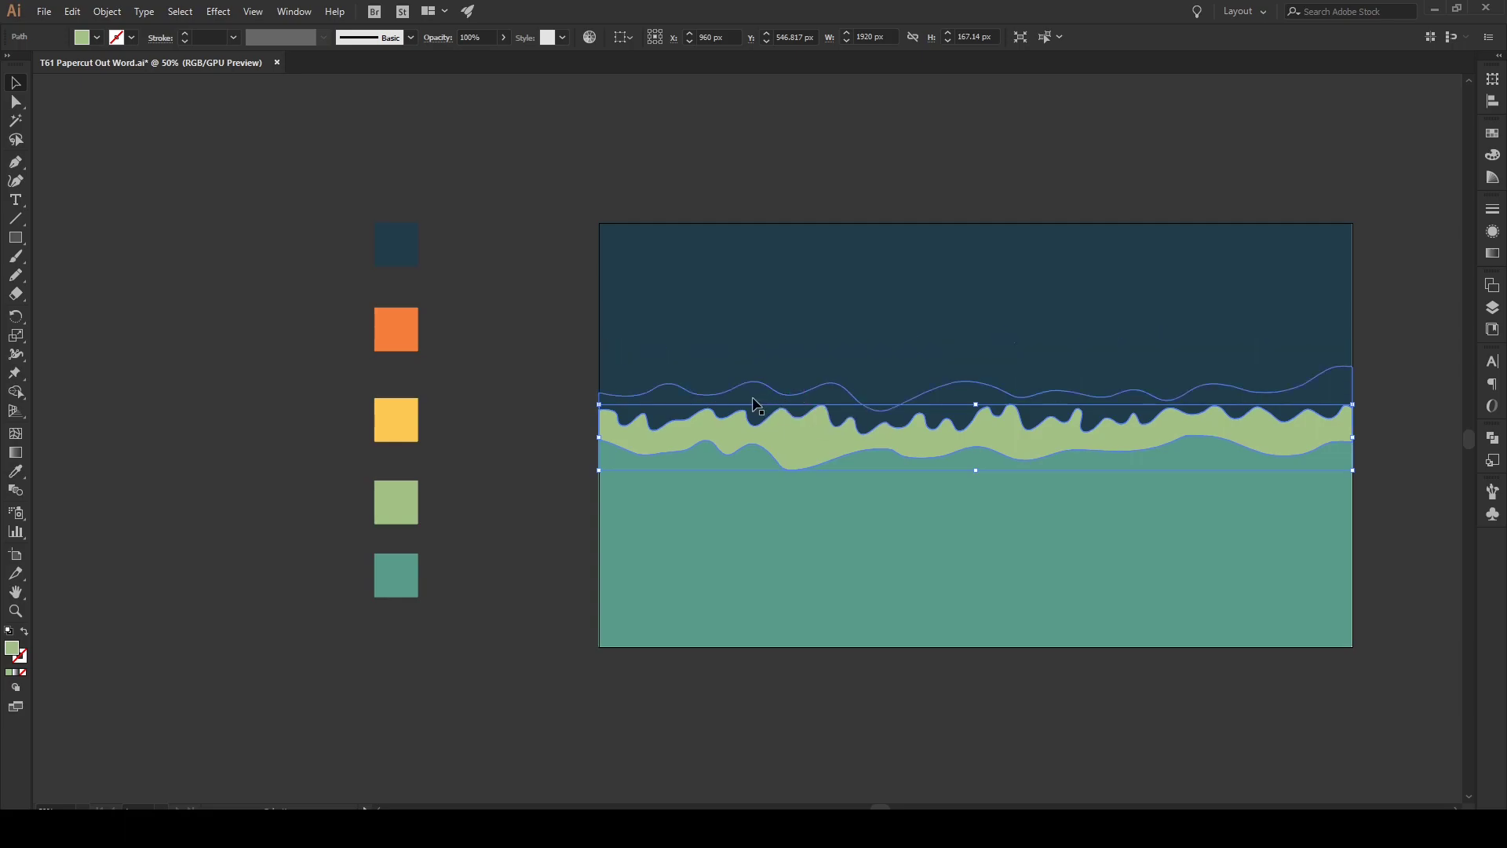
click(759, 396)
click(398, 414)
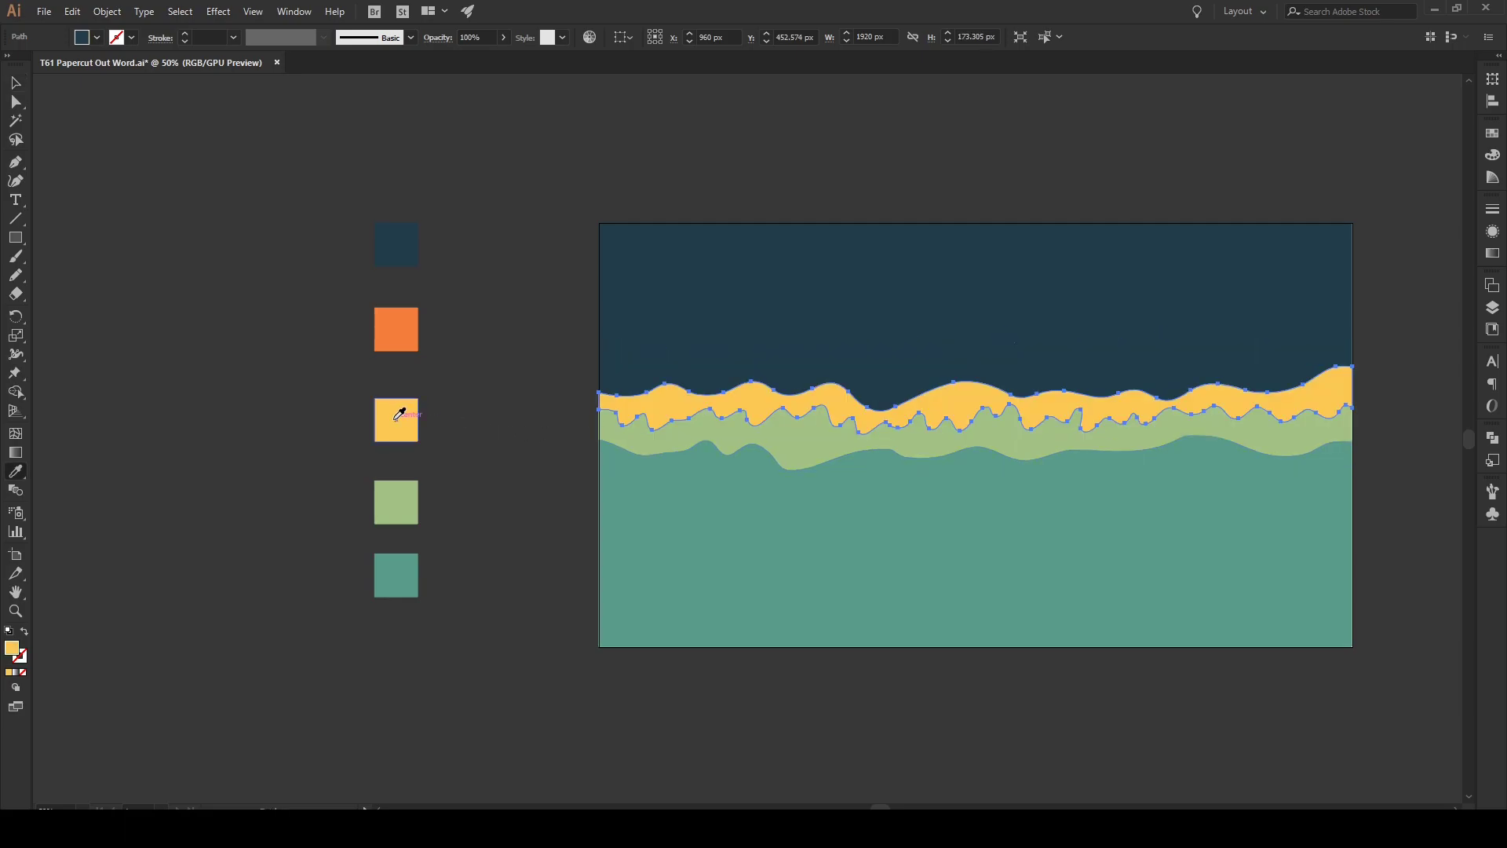
key(v)
click(733, 364)
click(699, 370)
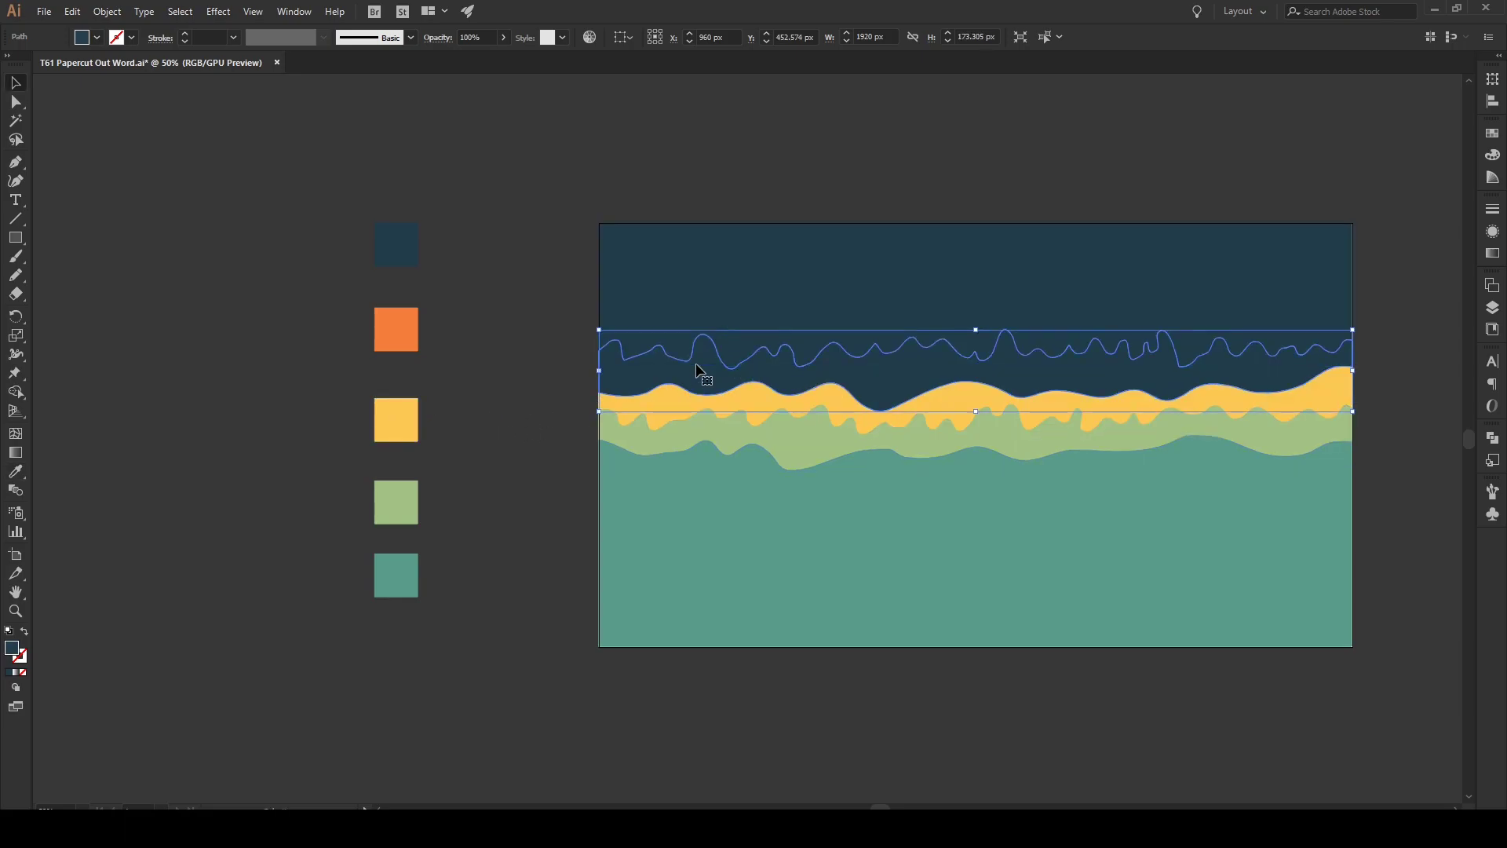
key(i)
click(409, 328)
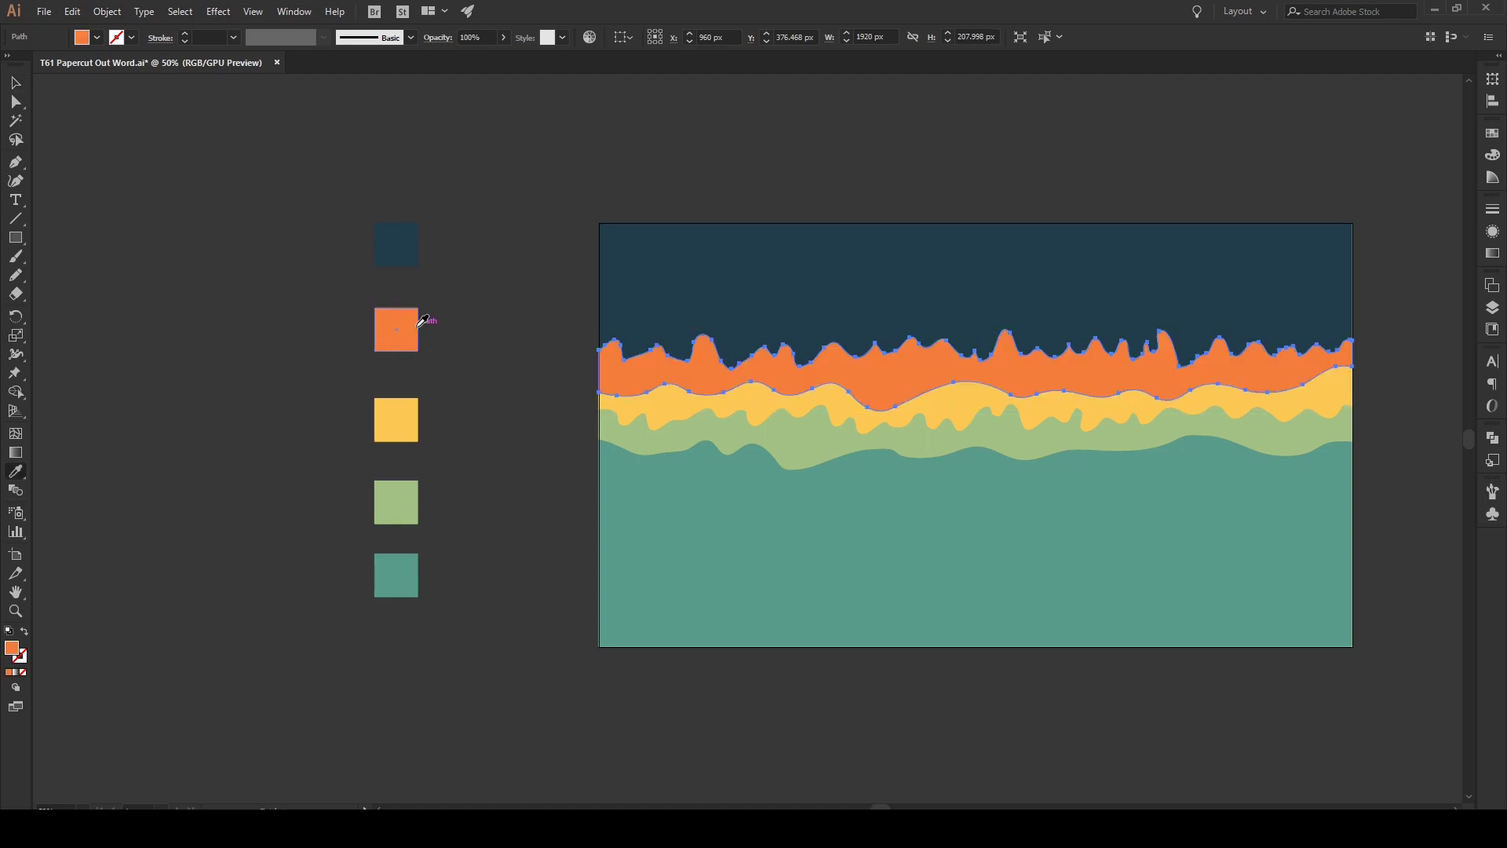
key(v)
key(ctrl+shift+a)
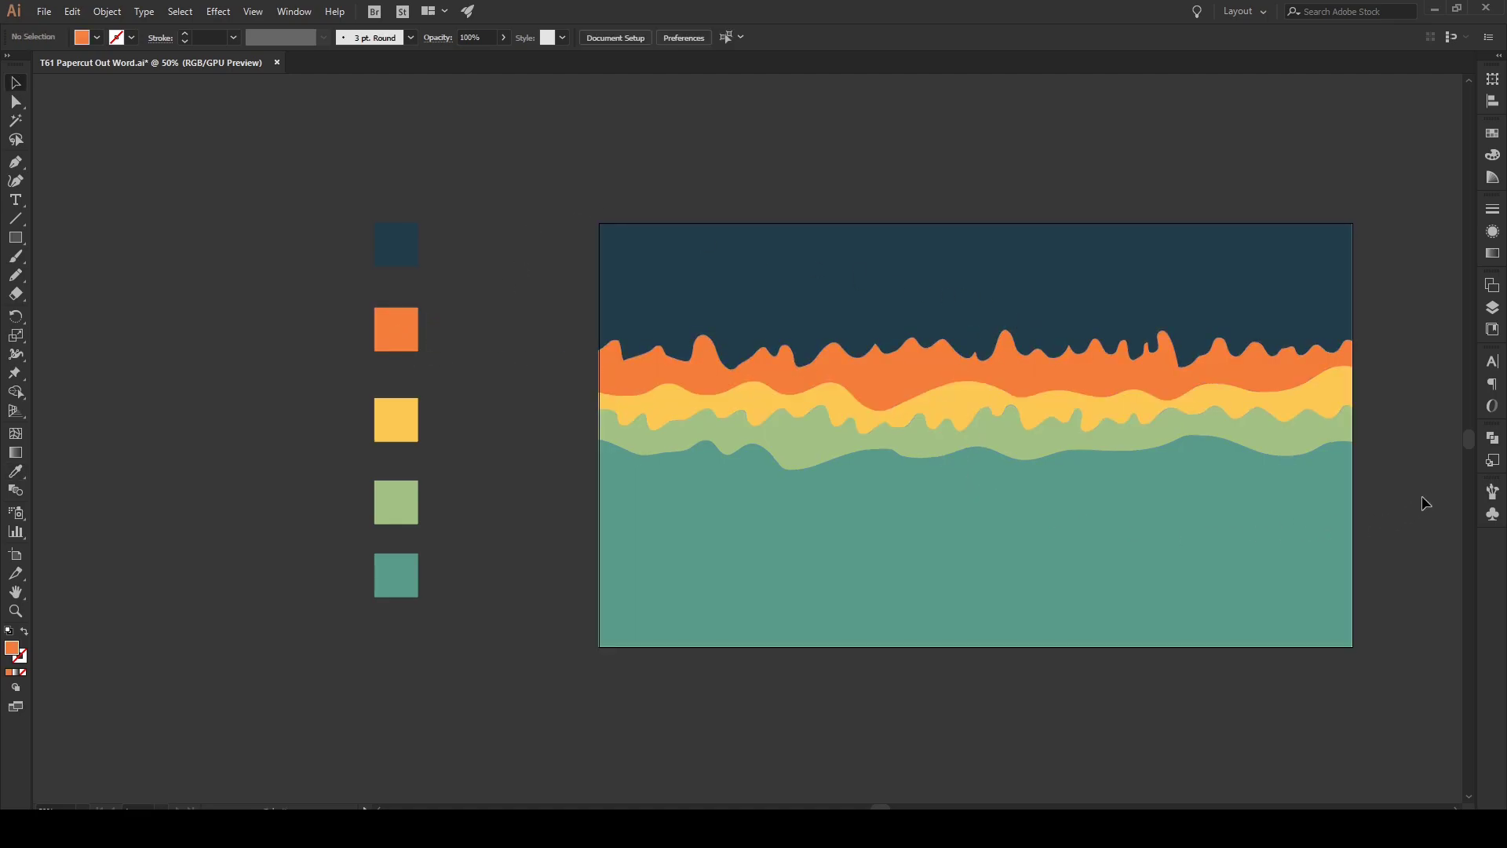
- Select the orange, yellow and green wave bands together
scroll(1408, 480, up, 1)
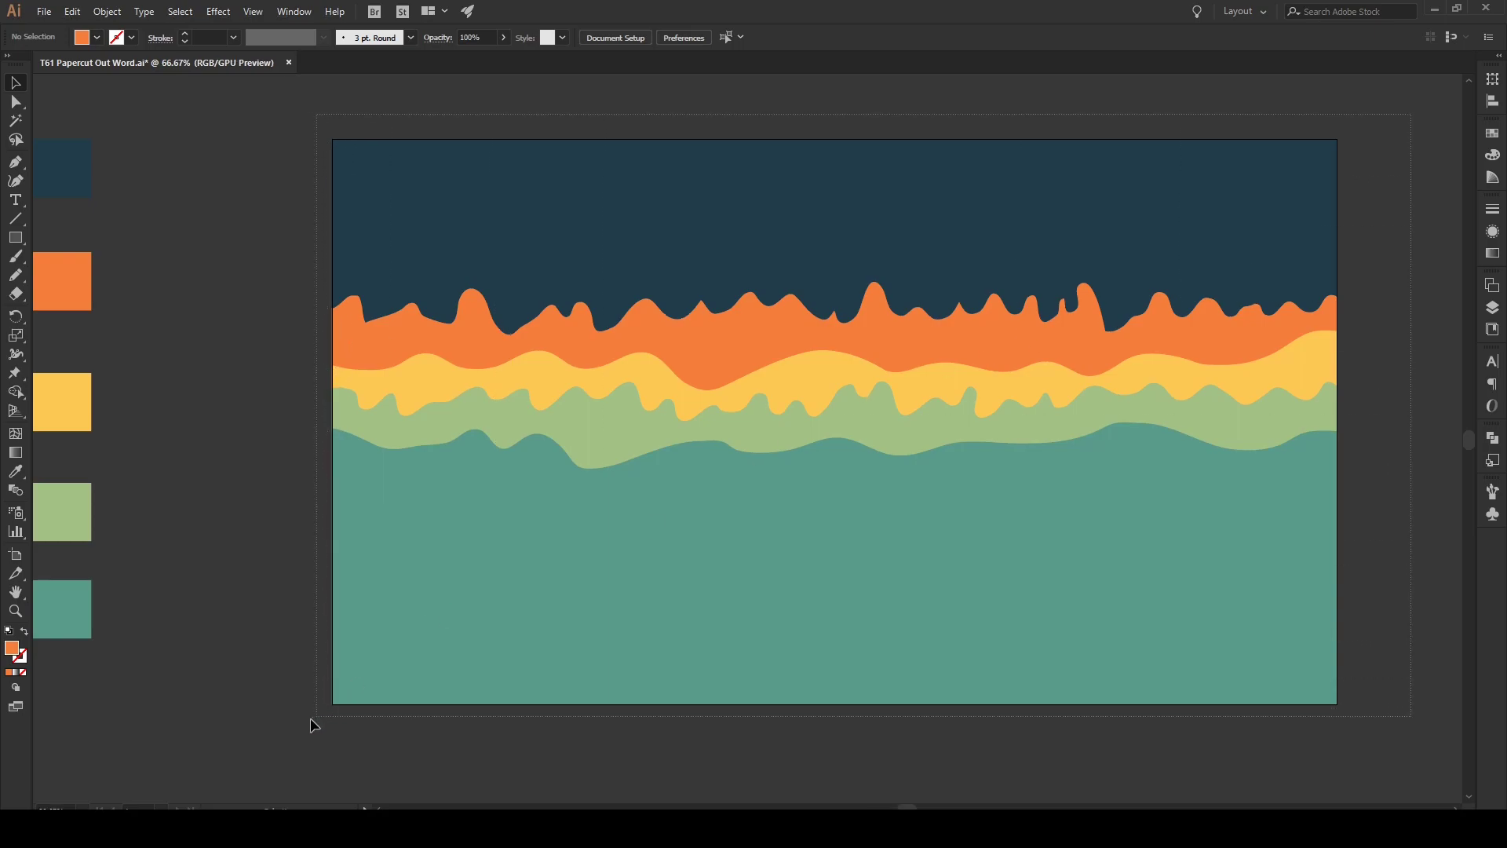
key(ctrl+a)
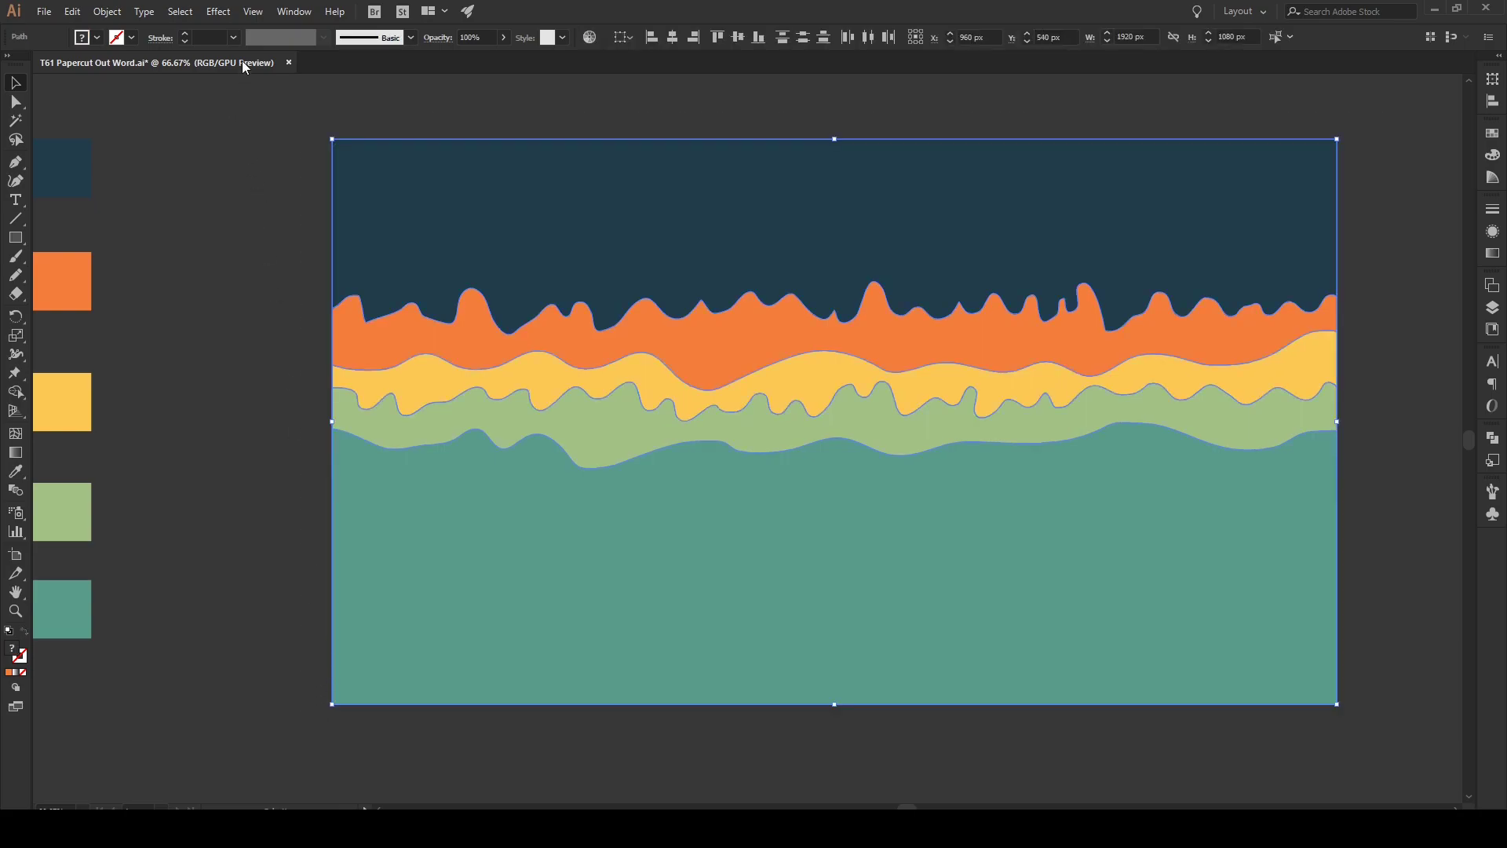
click(209, 268)
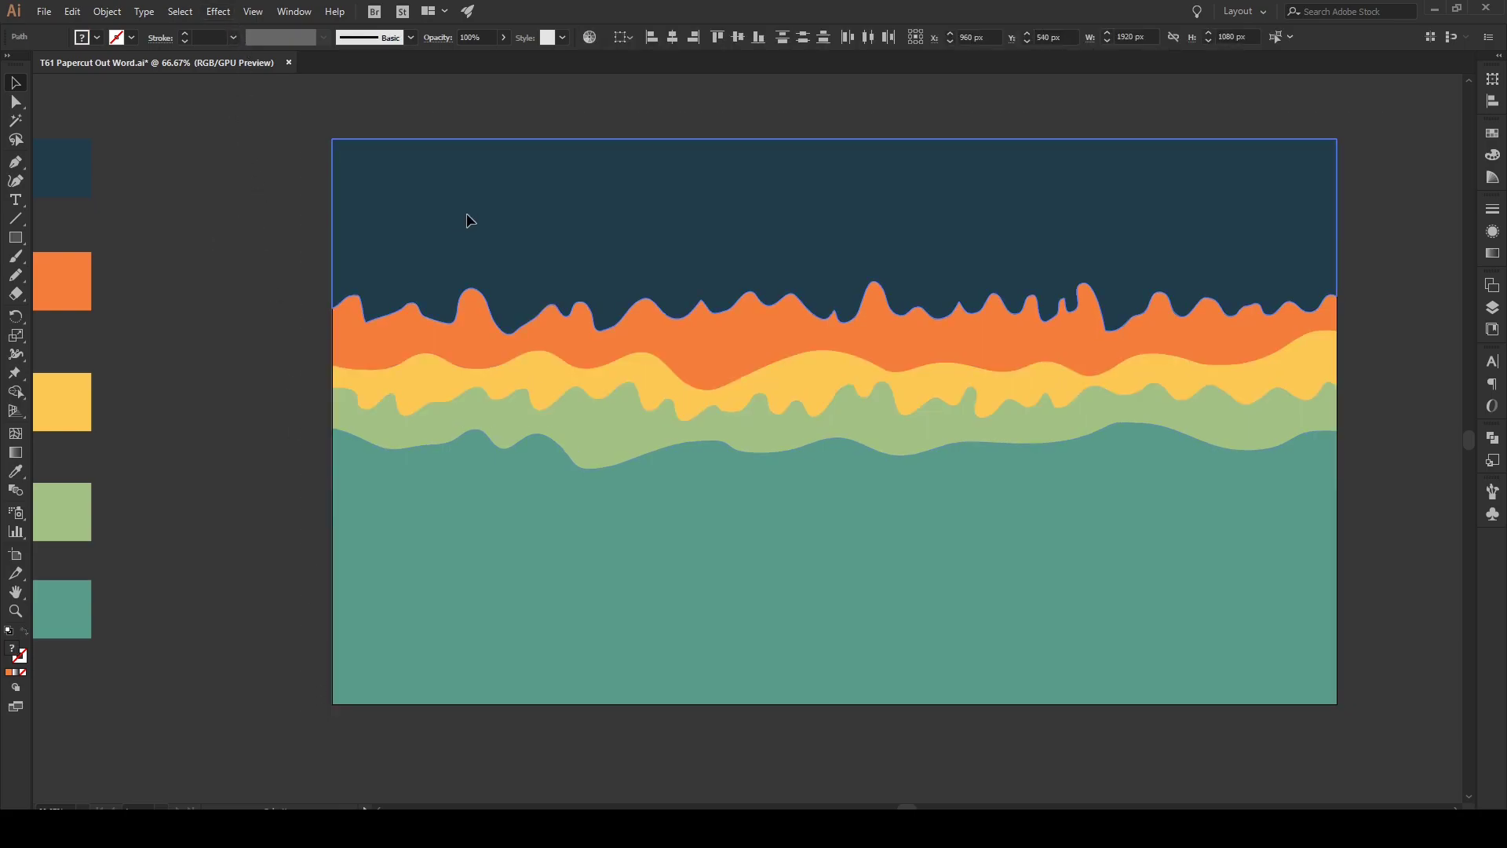
click(581, 338)
shift+click(546, 386)
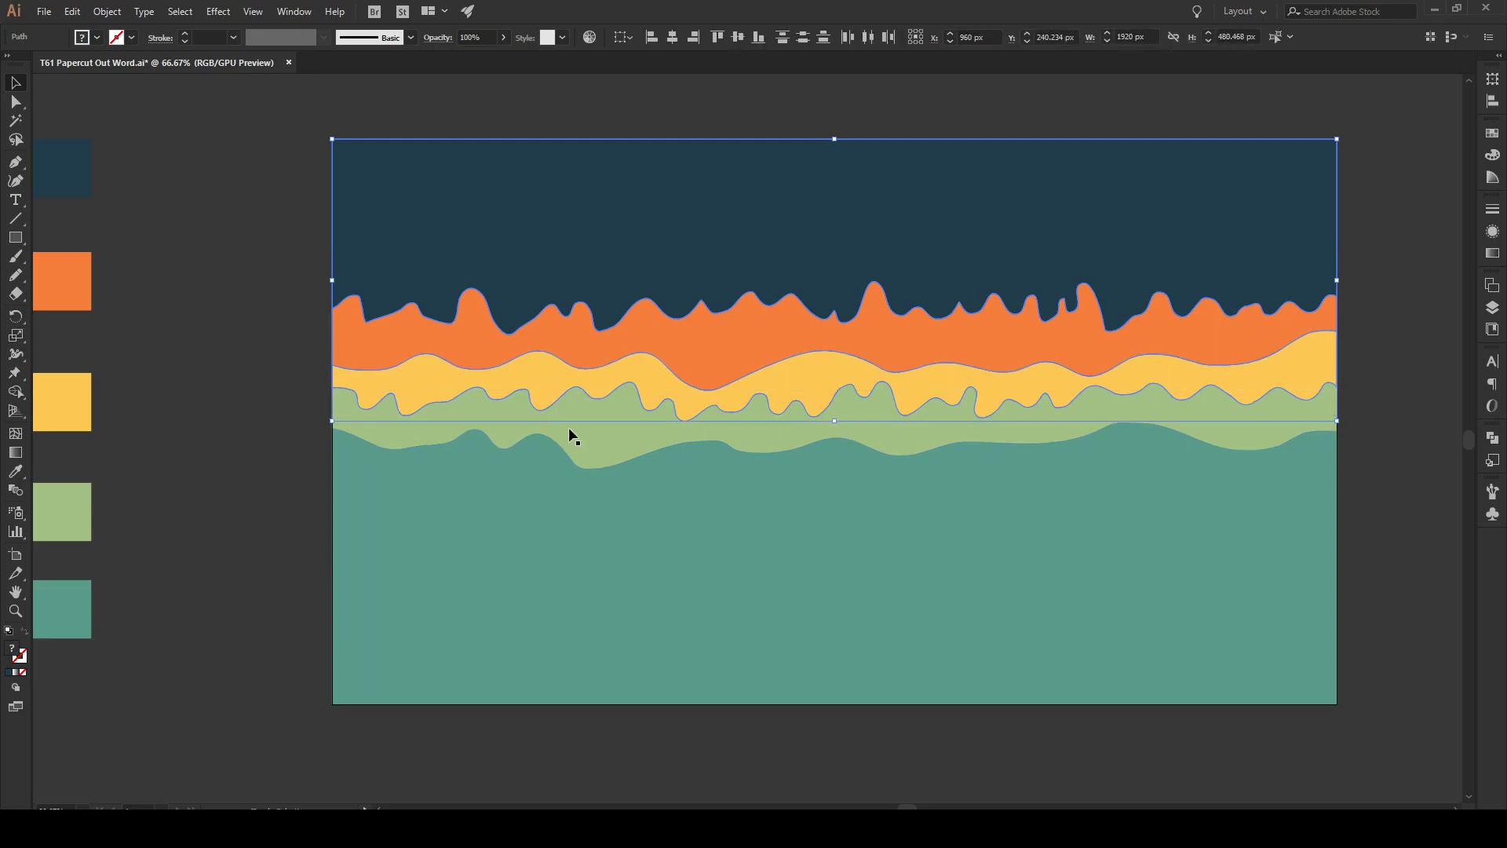
shift+click(589, 424)
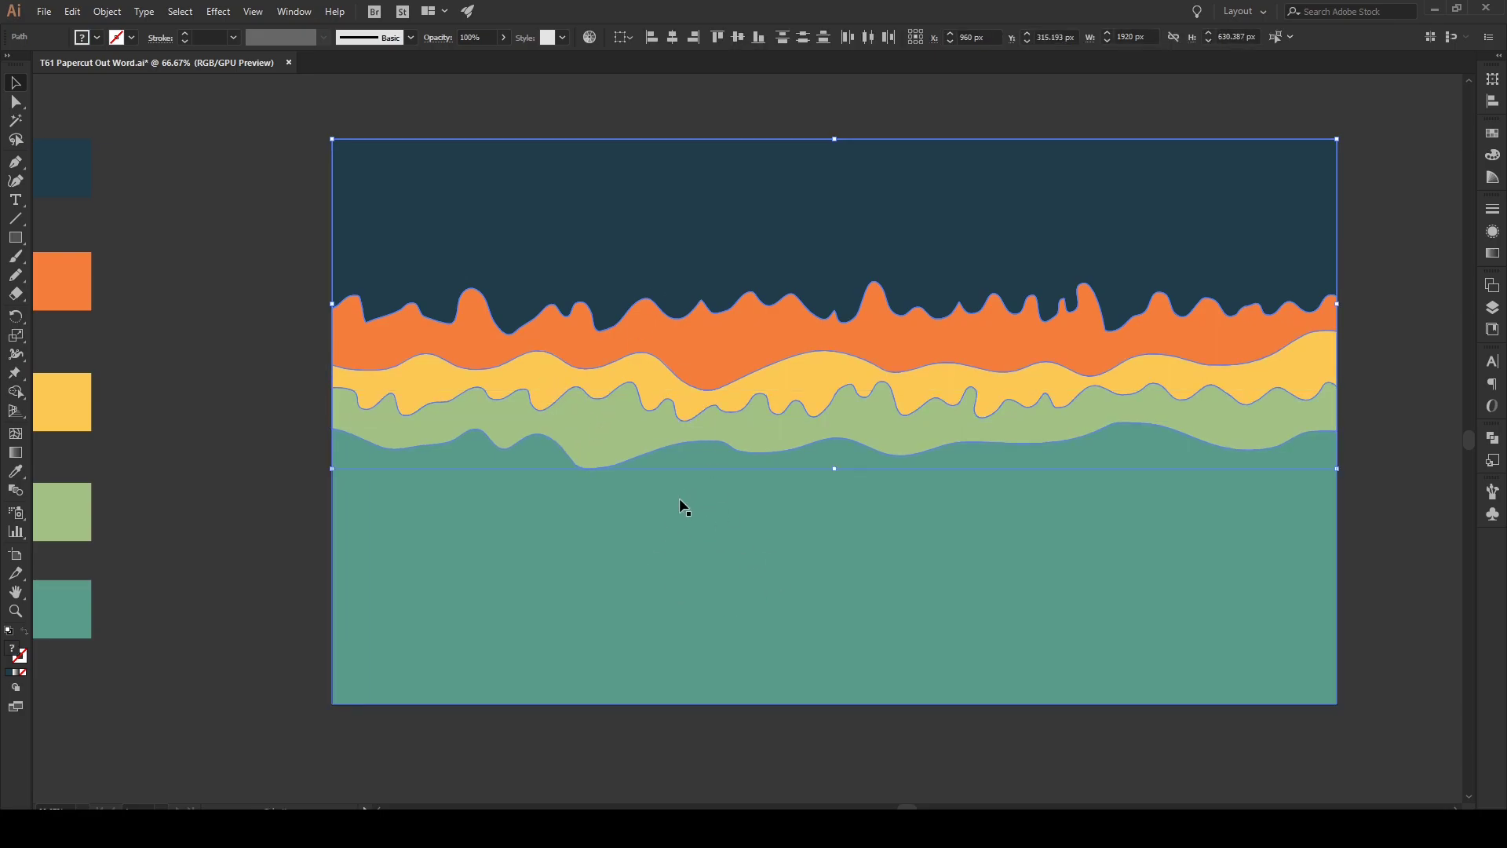
- Apply a Multiply drop shadow at 75% opacity, 7 px offsets and 5 px blur
click(219, 12)
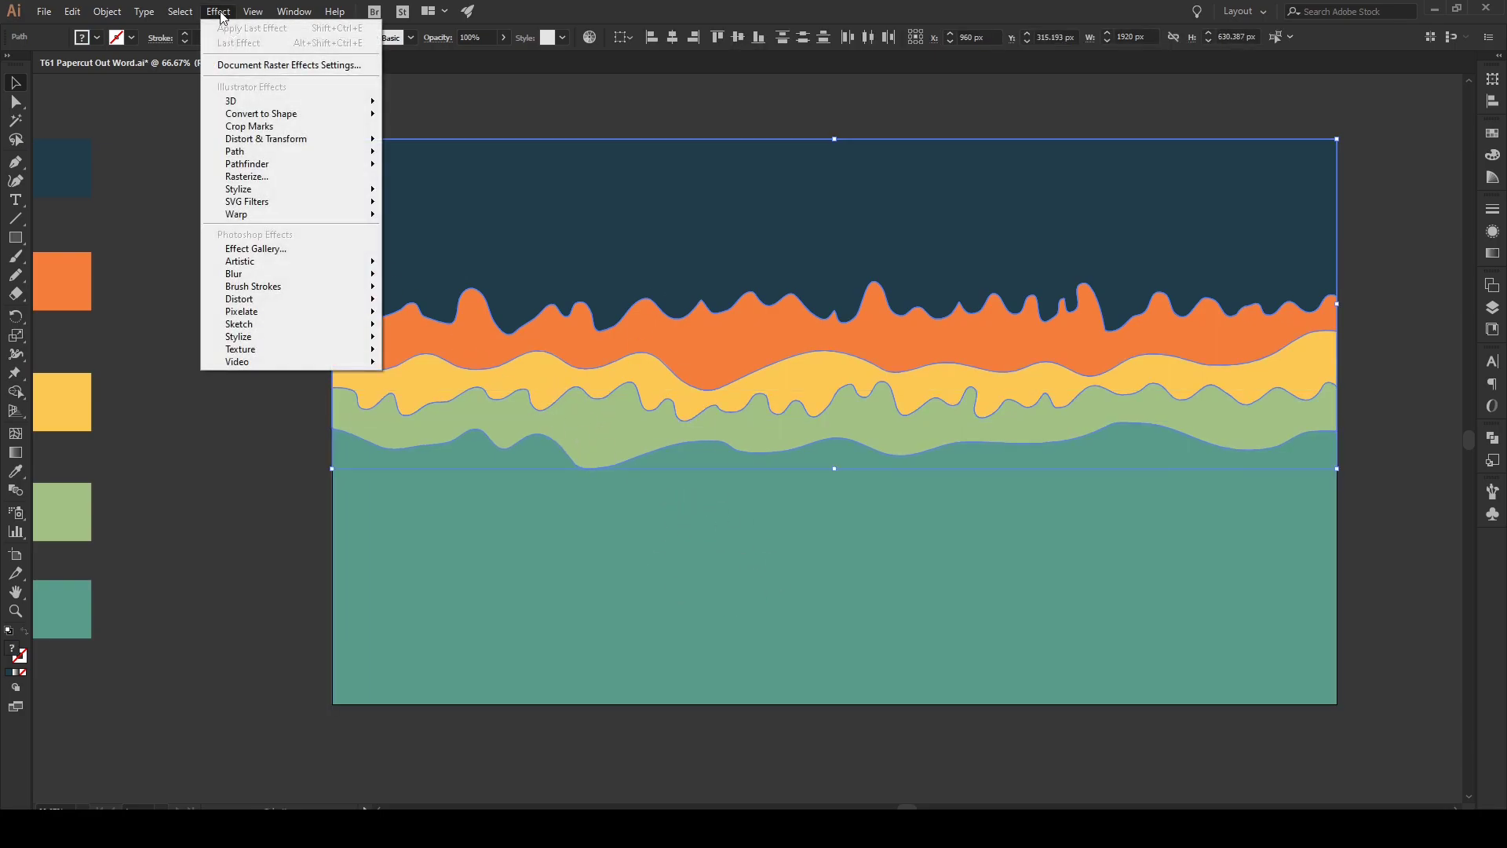
mouse_move(271, 191)
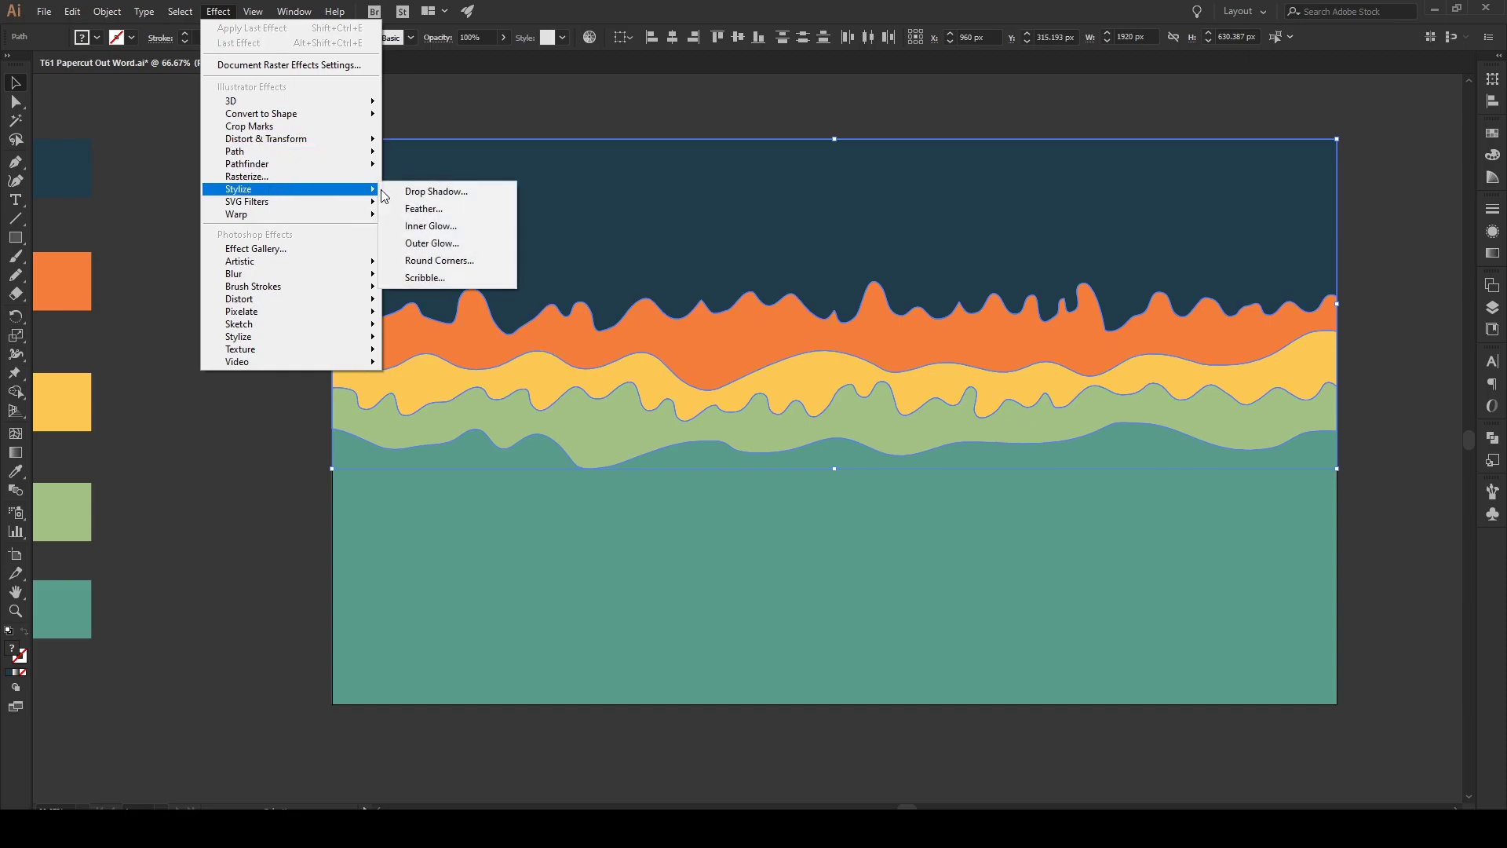
click(449, 196)
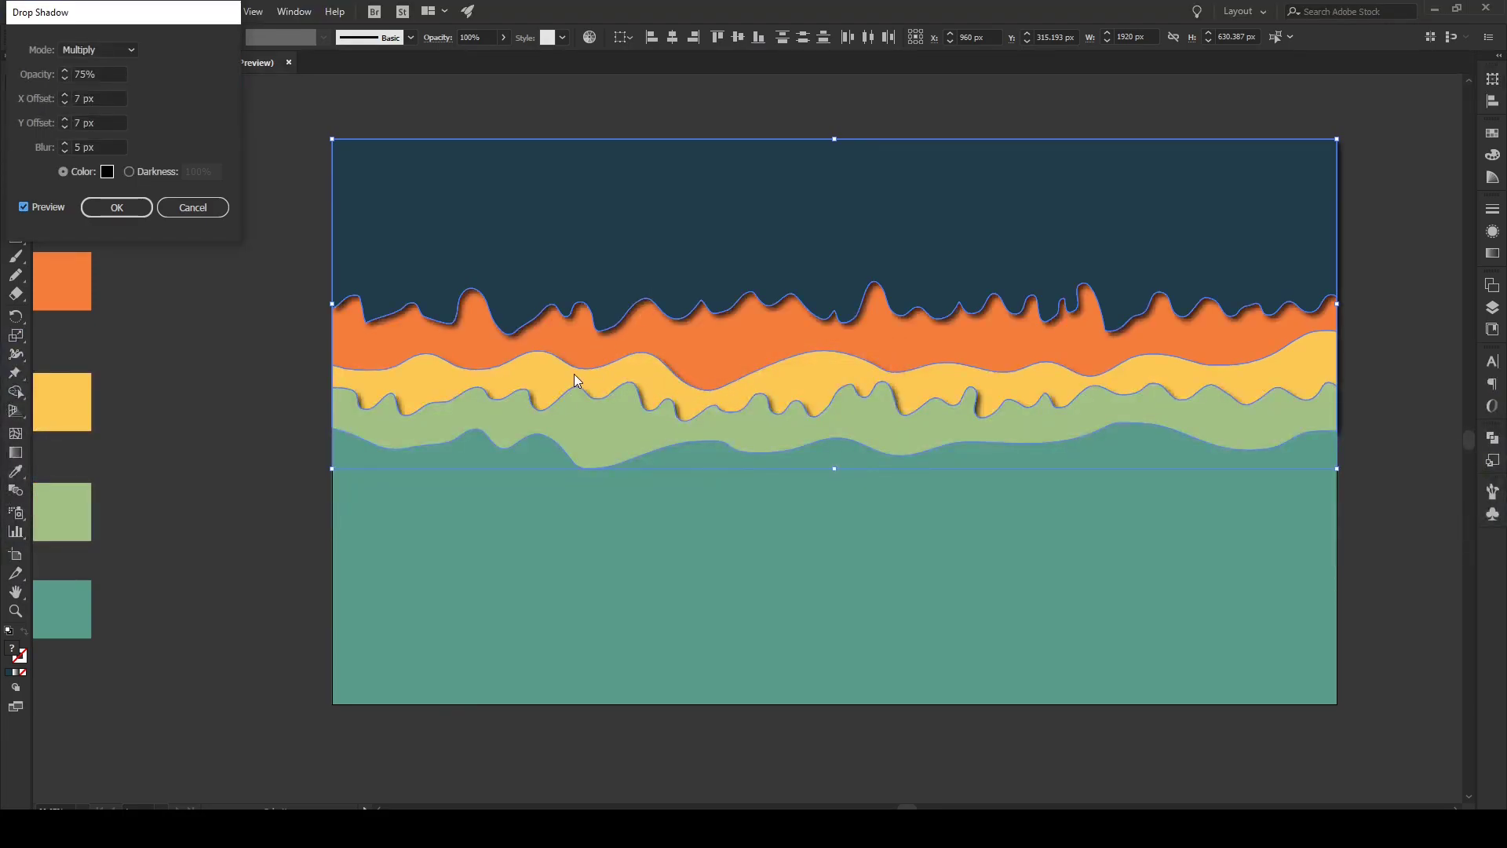
click(124, 207)
- Bring the green wave band to the front, then the yellow band above it
click(197, 289)
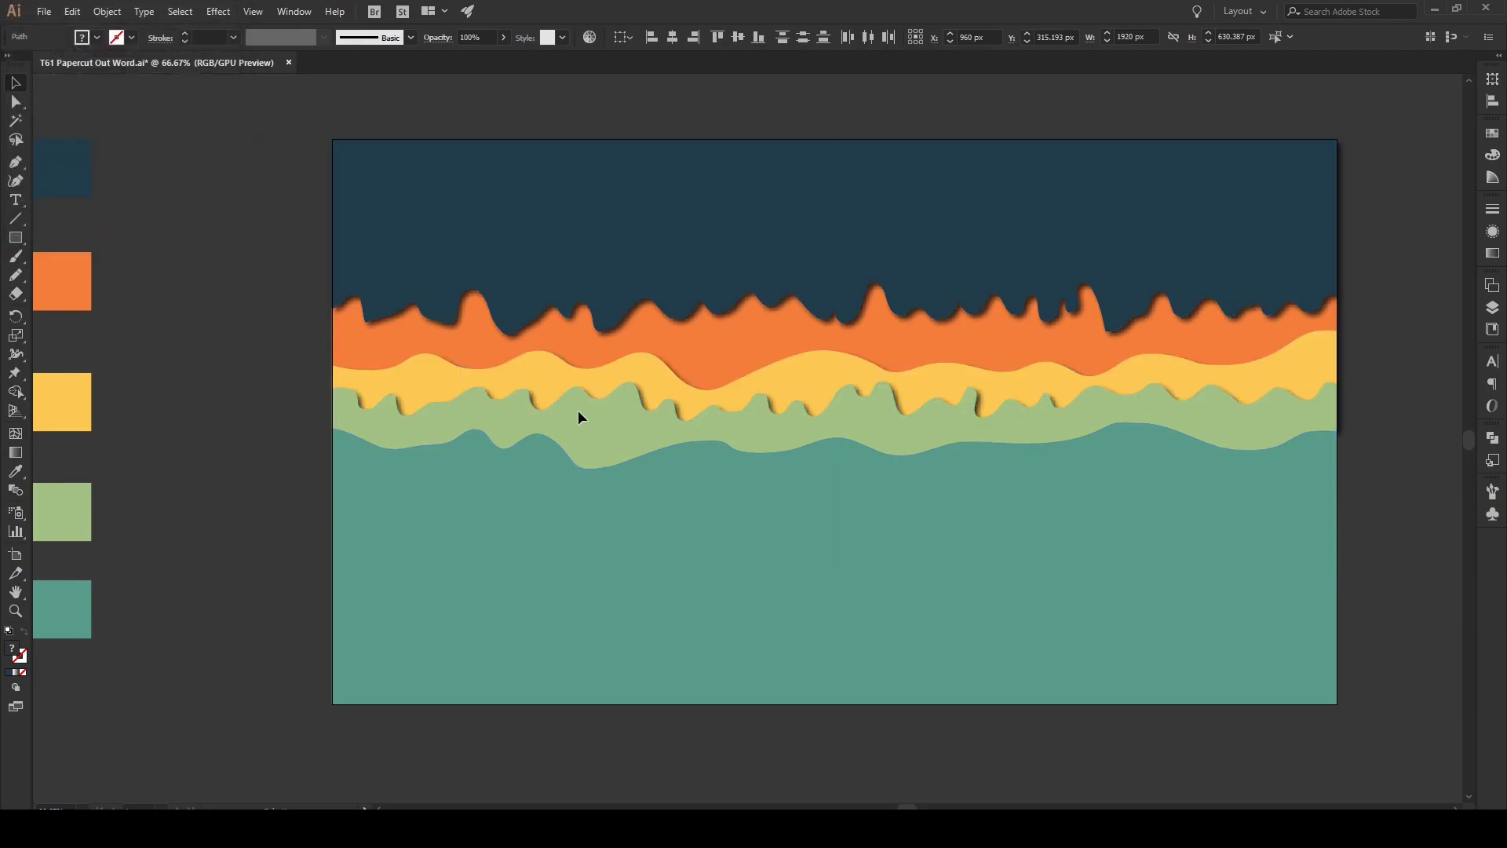
click(612, 435)
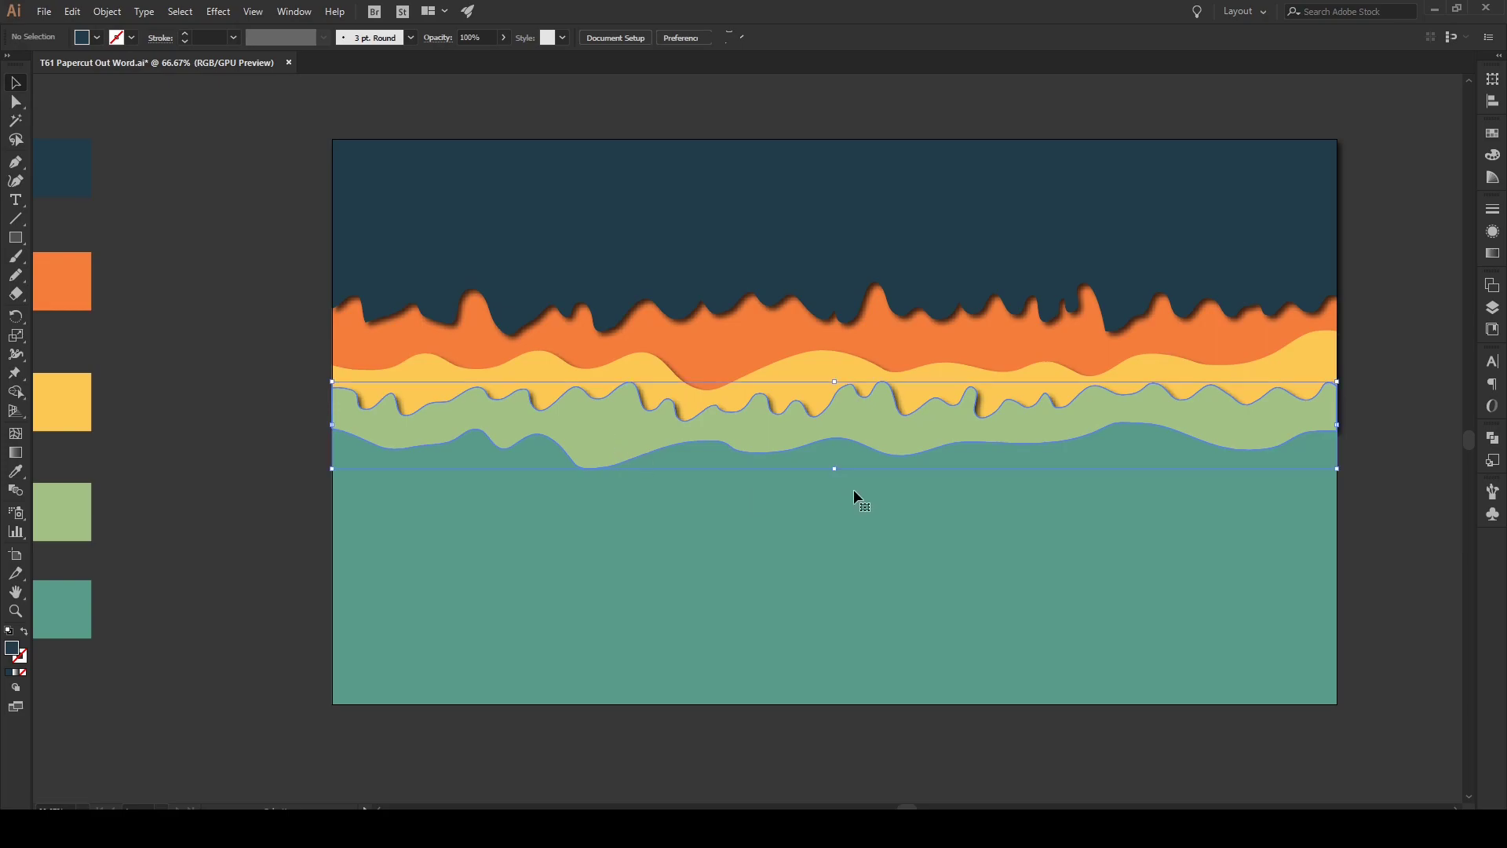
right_click(646, 441)
mouse_move(722, 683)
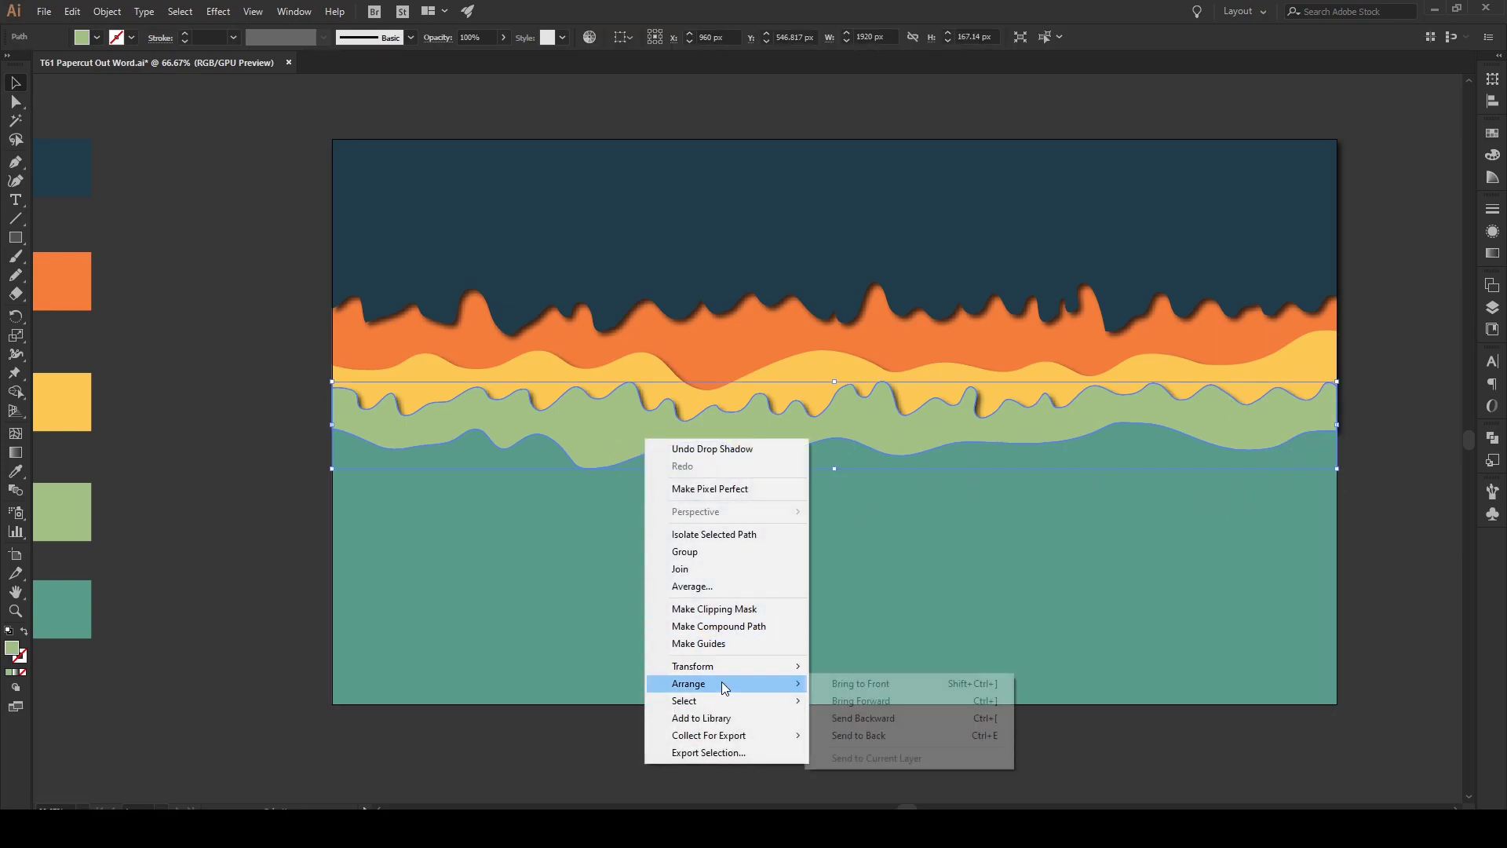
click(868, 684)
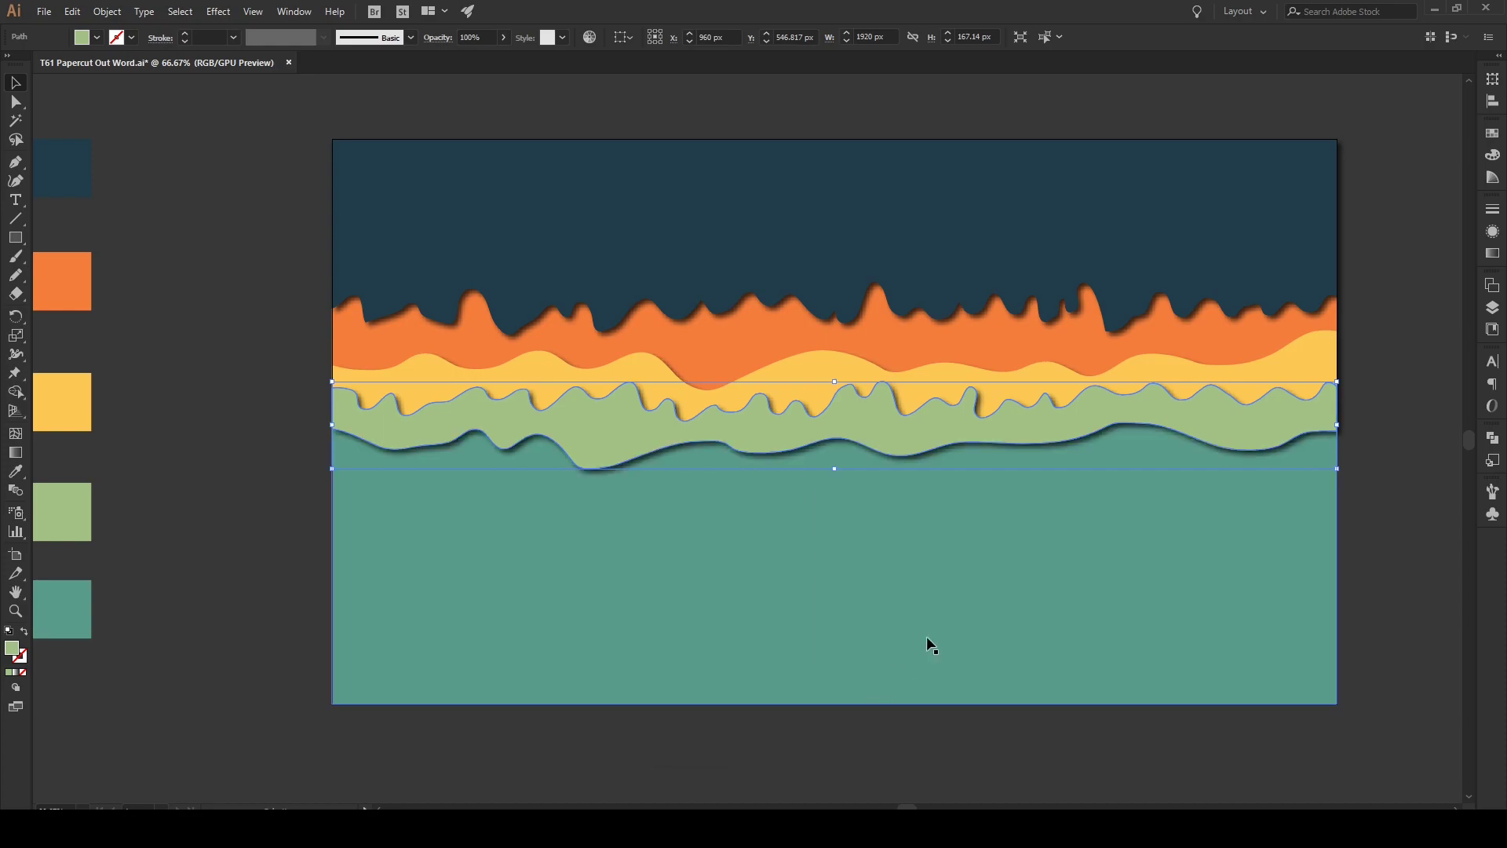
click(1413, 481)
right_click(1198, 374)
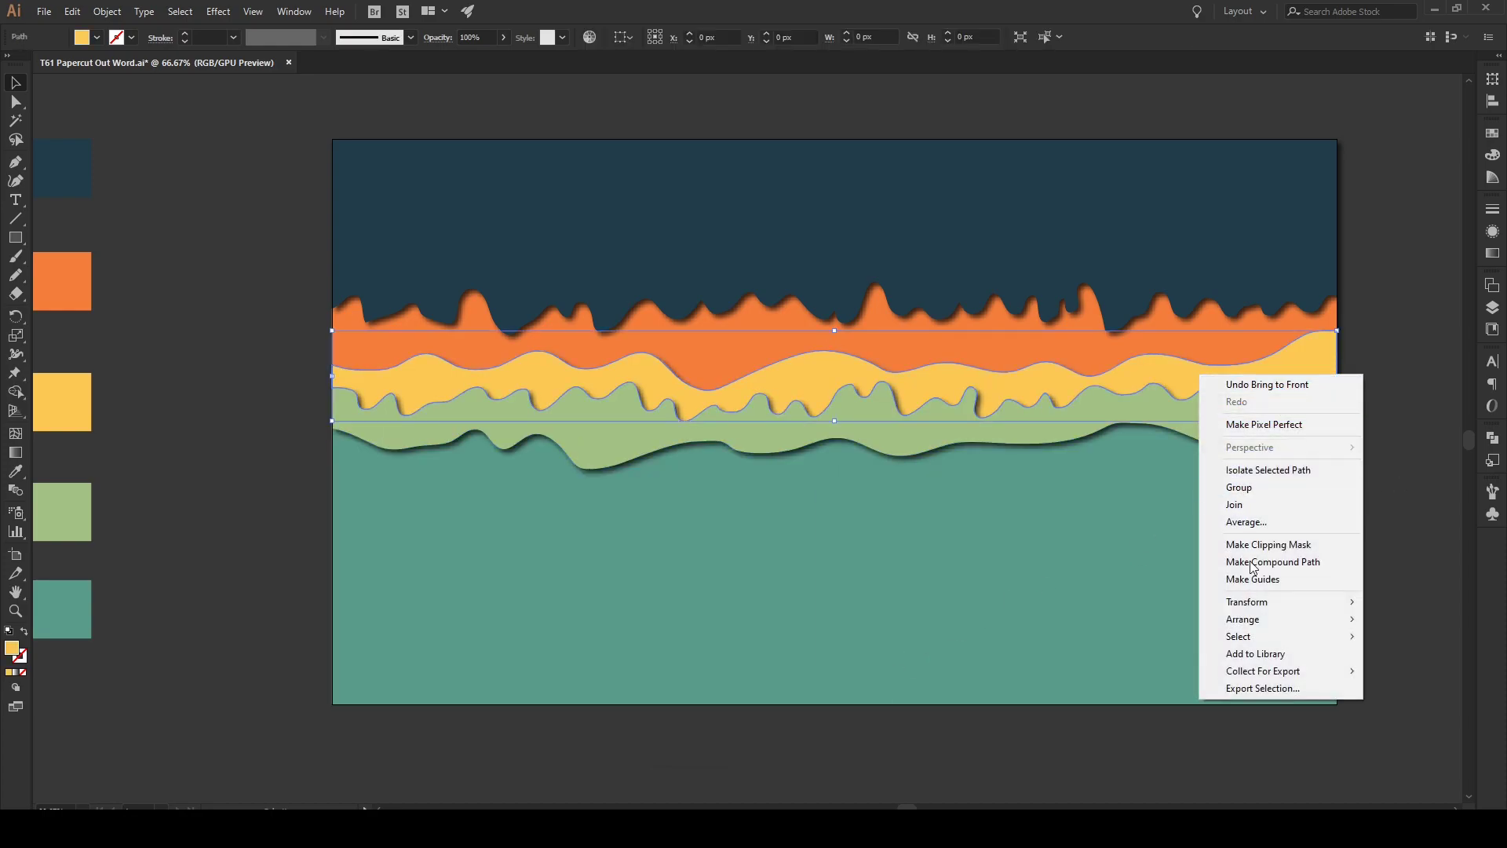
mouse_move(1252, 619)
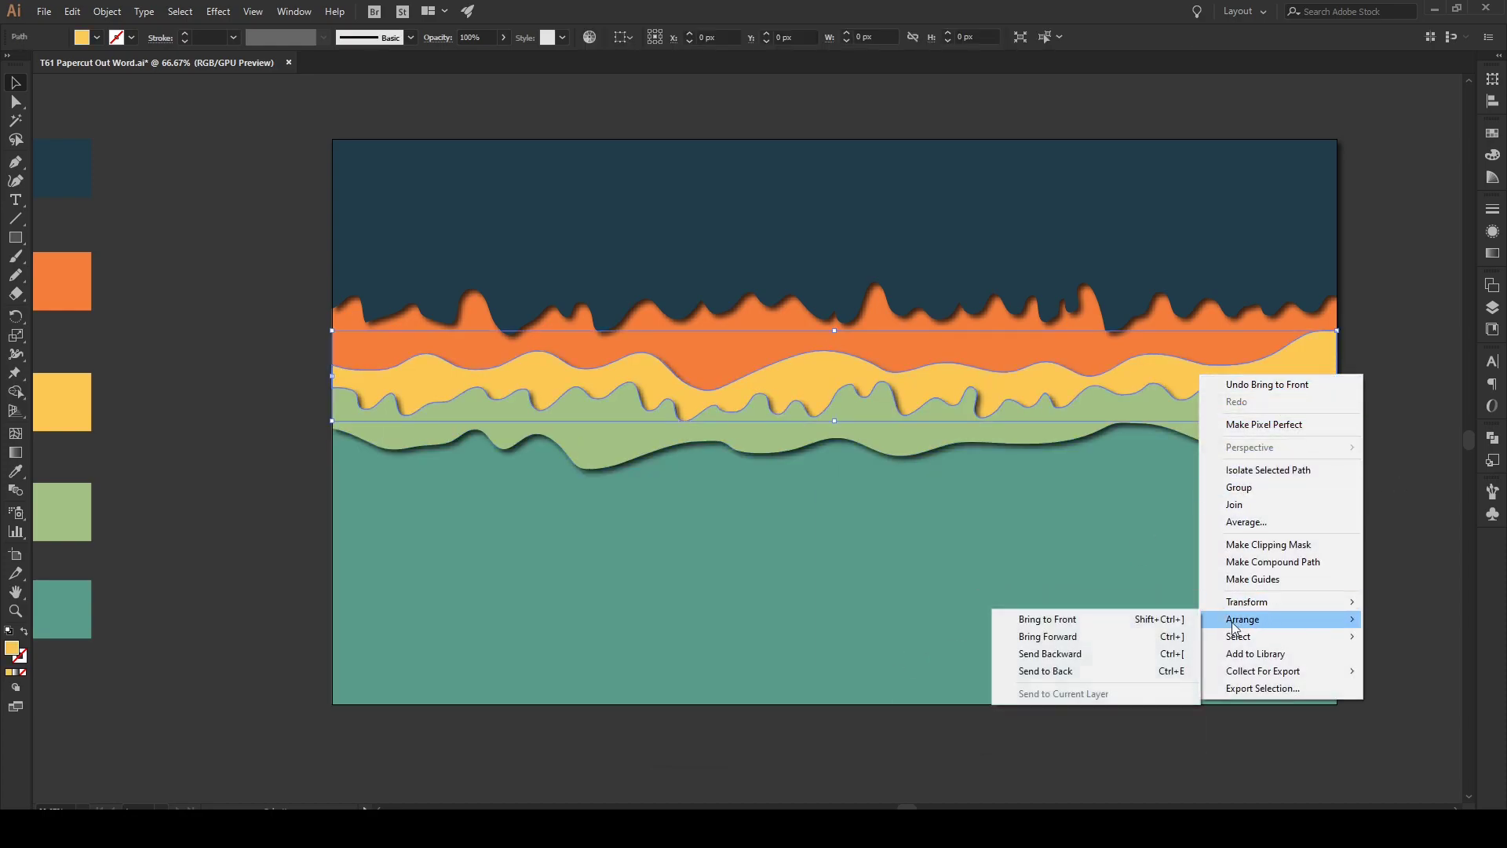
click(1142, 622)
- Bring the orange band and then the top navy shape to the front
click(939, 350)
right_click(938, 348)
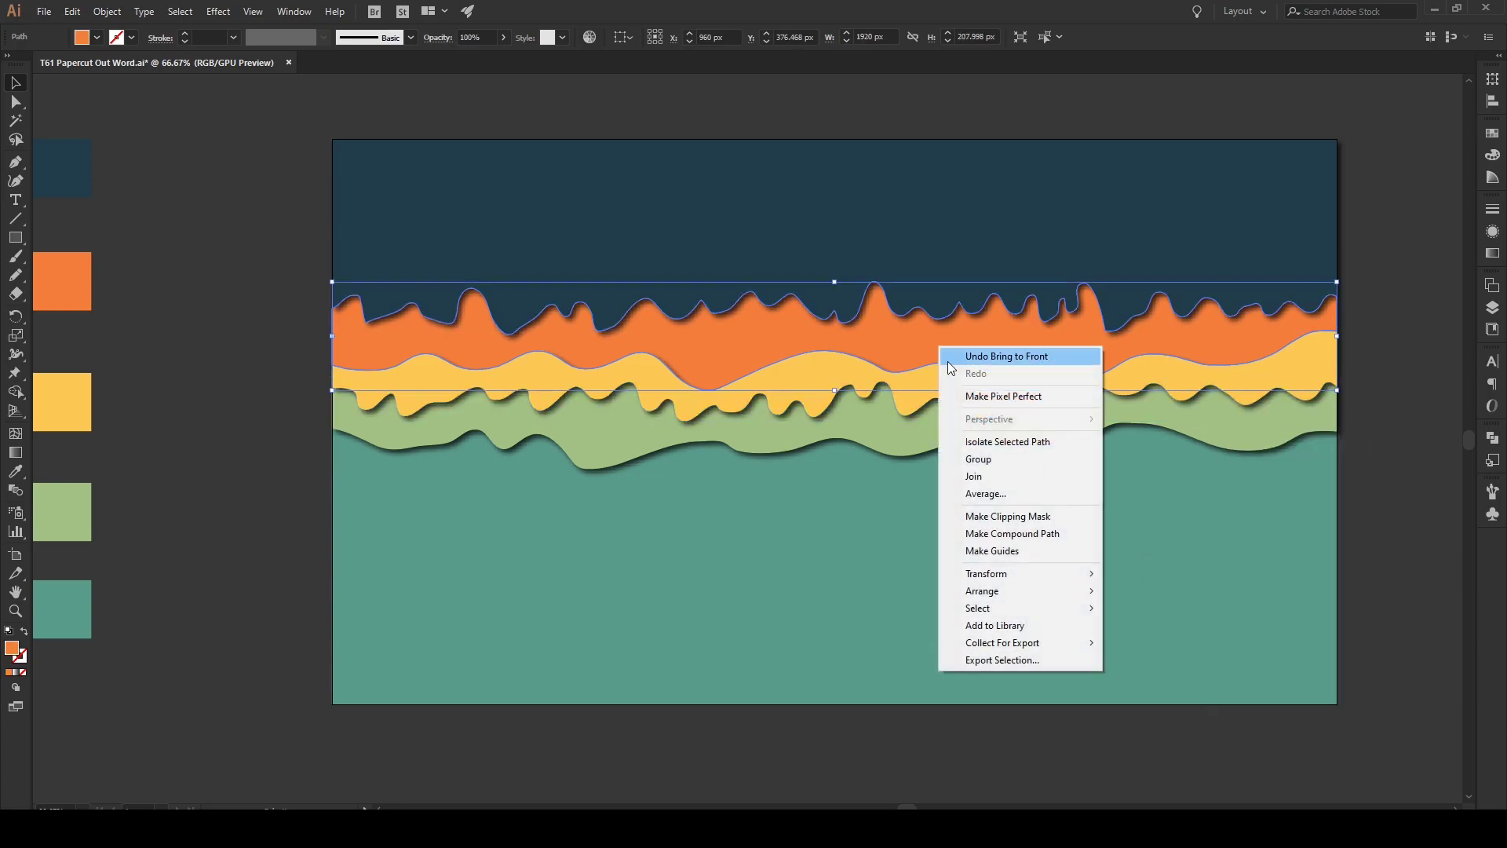
mouse_move(1008, 592)
click(1130, 584)
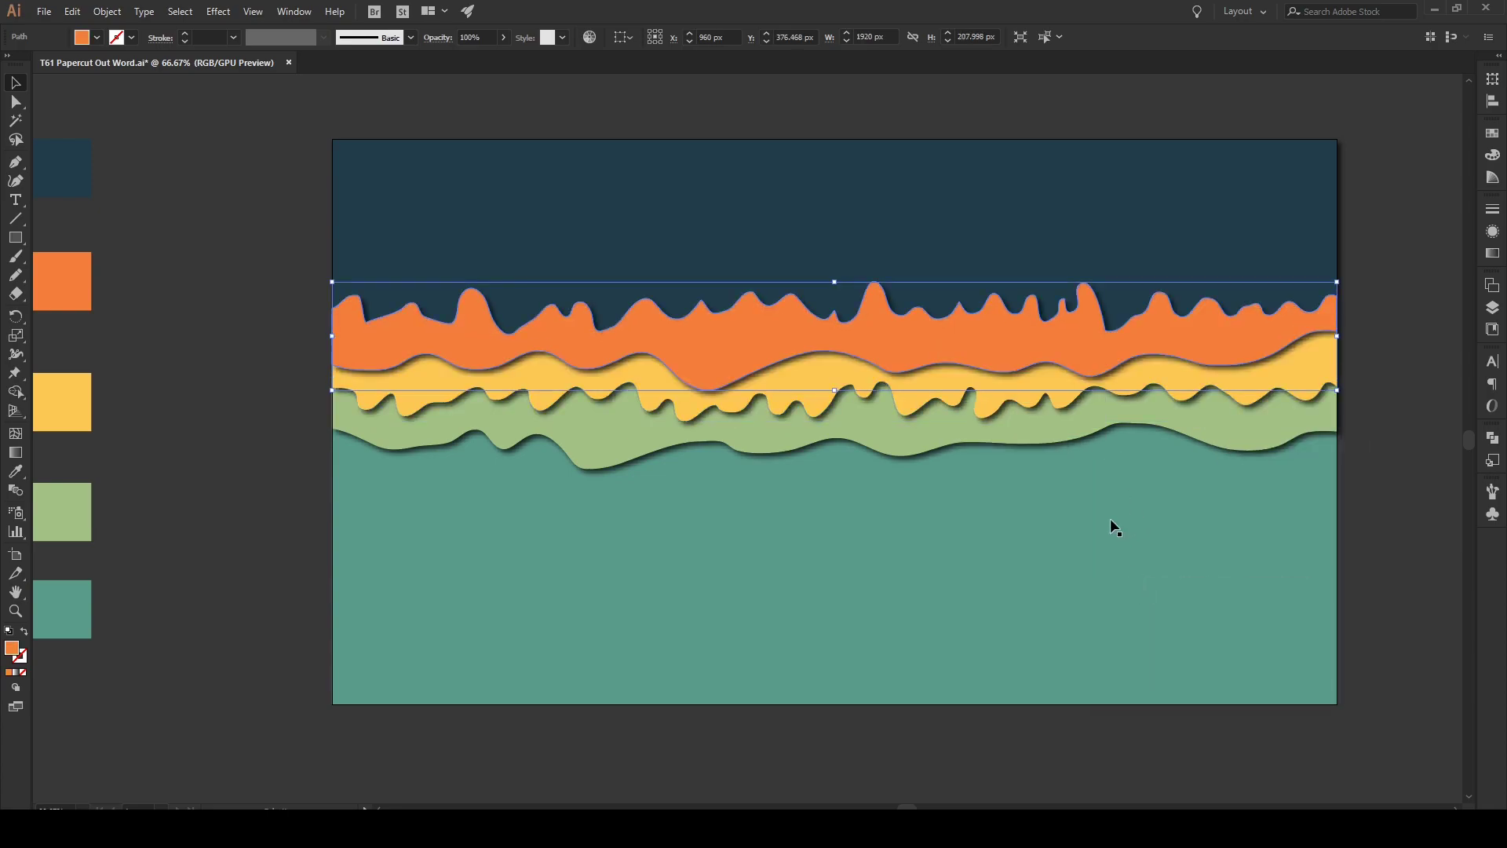
click(938, 220)
right_click(938, 220)
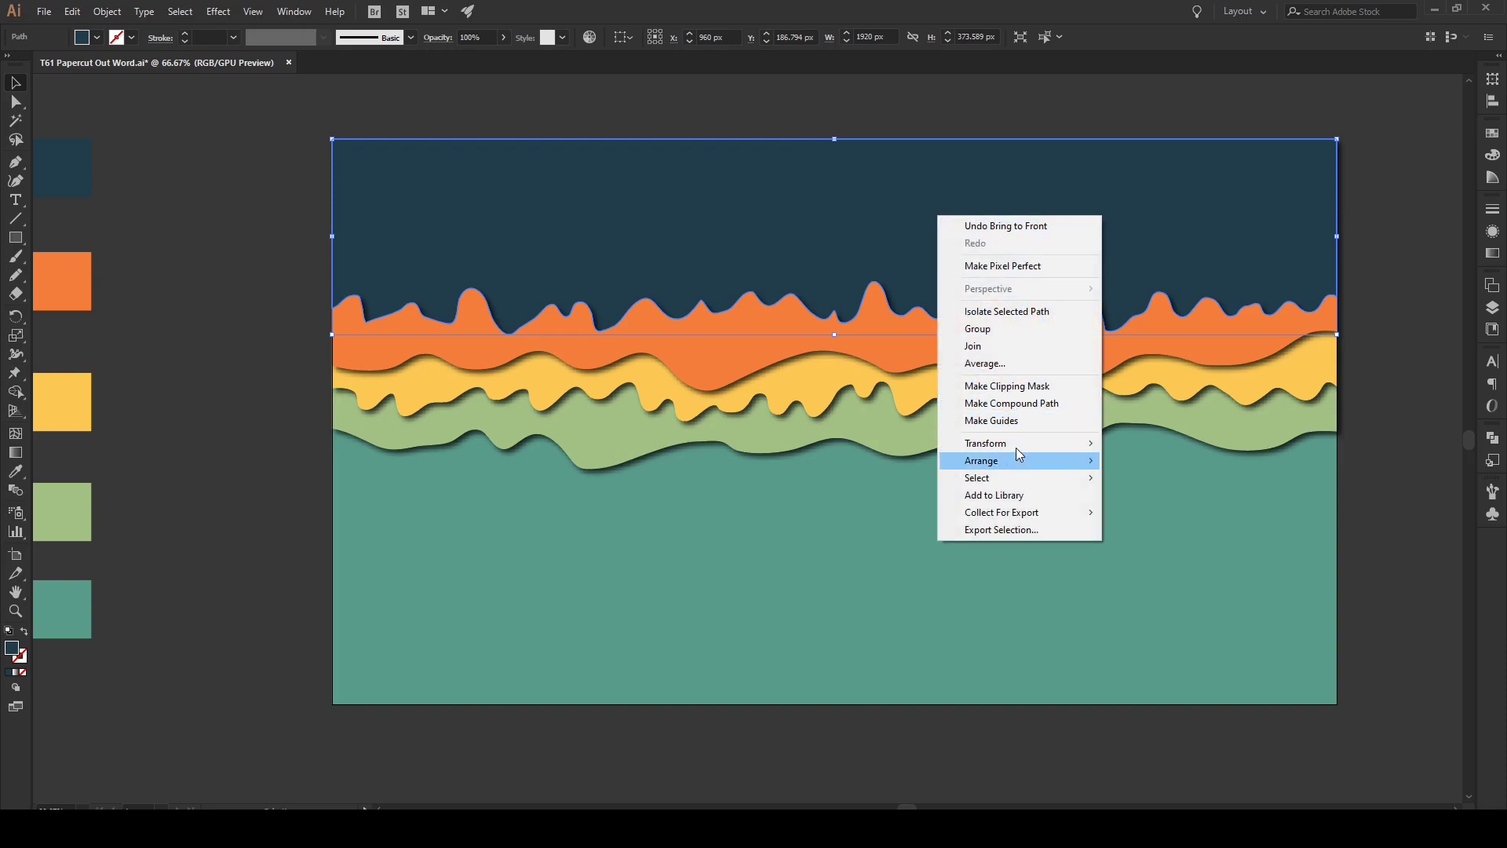
mouse_move(1018, 468)
click(1153, 461)
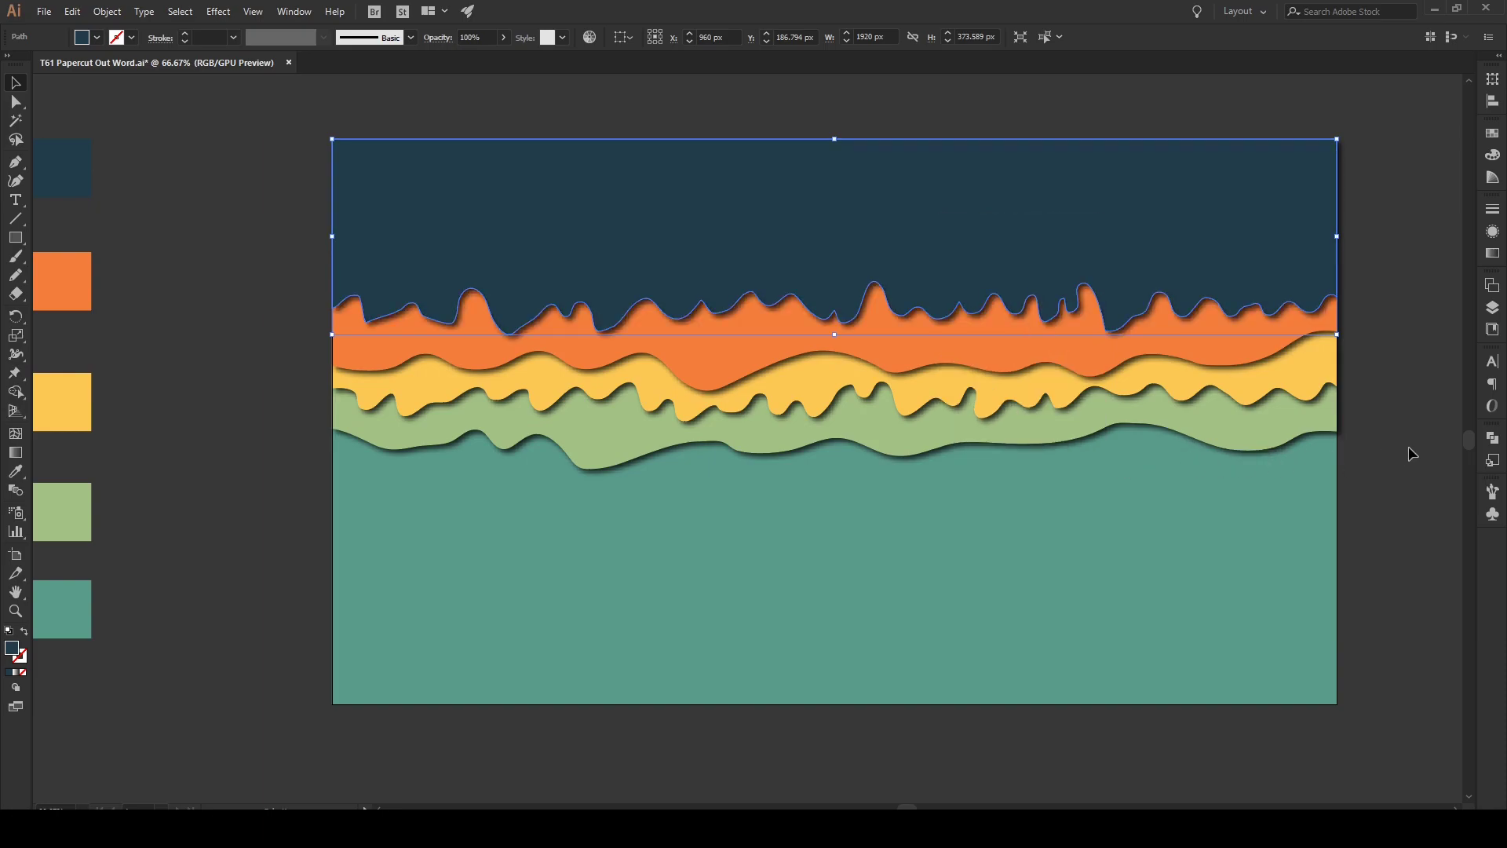
click(1397, 455)
scroll(1383, 468, down, 1)
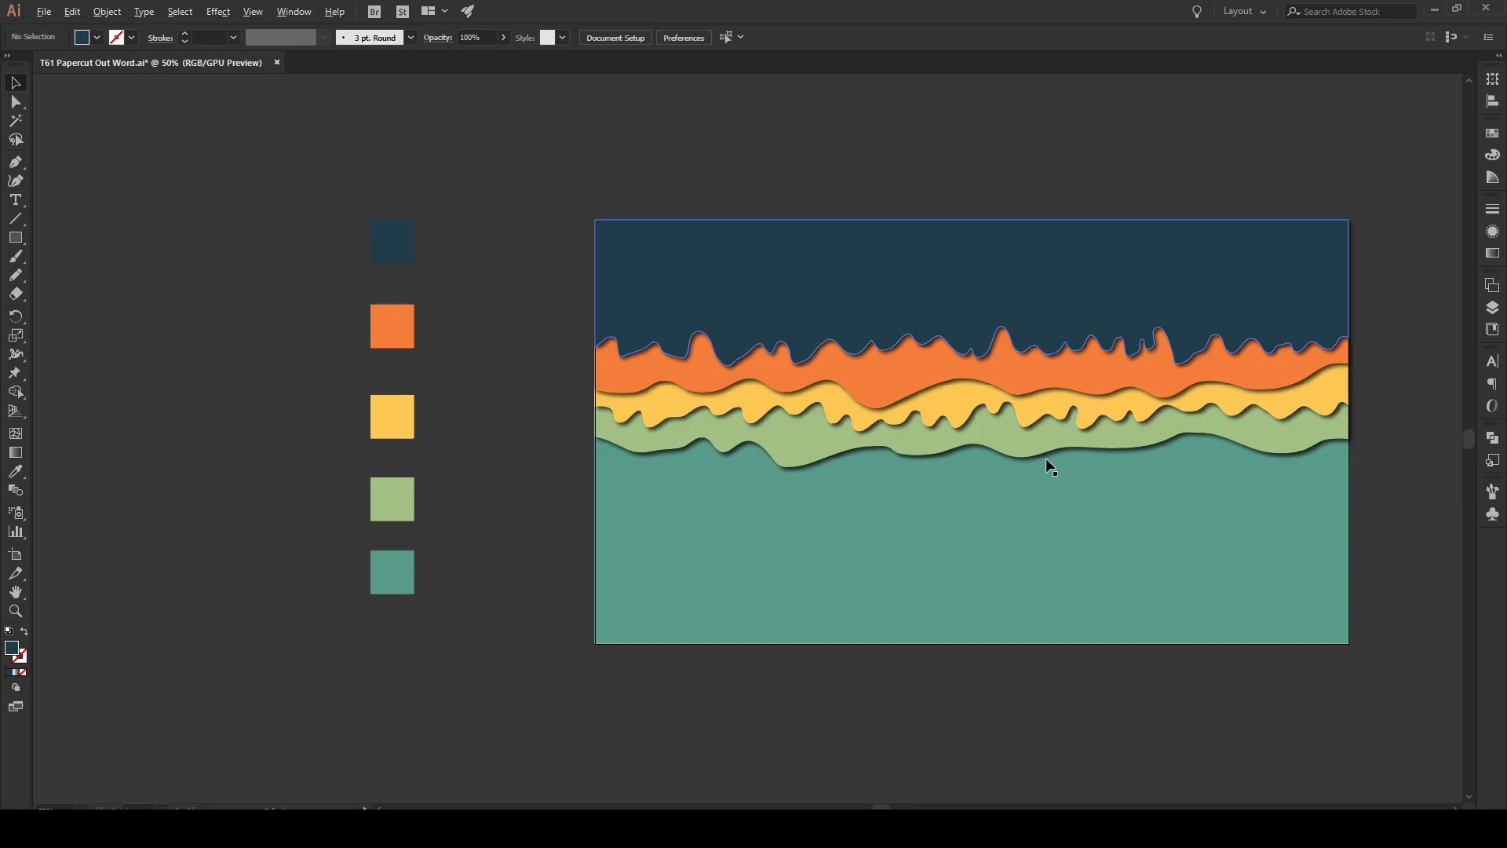
- Draw a 1920×1080 navy rectangle and move it onto the lower artboard below the waves
scroll(871, 511, down, 1)
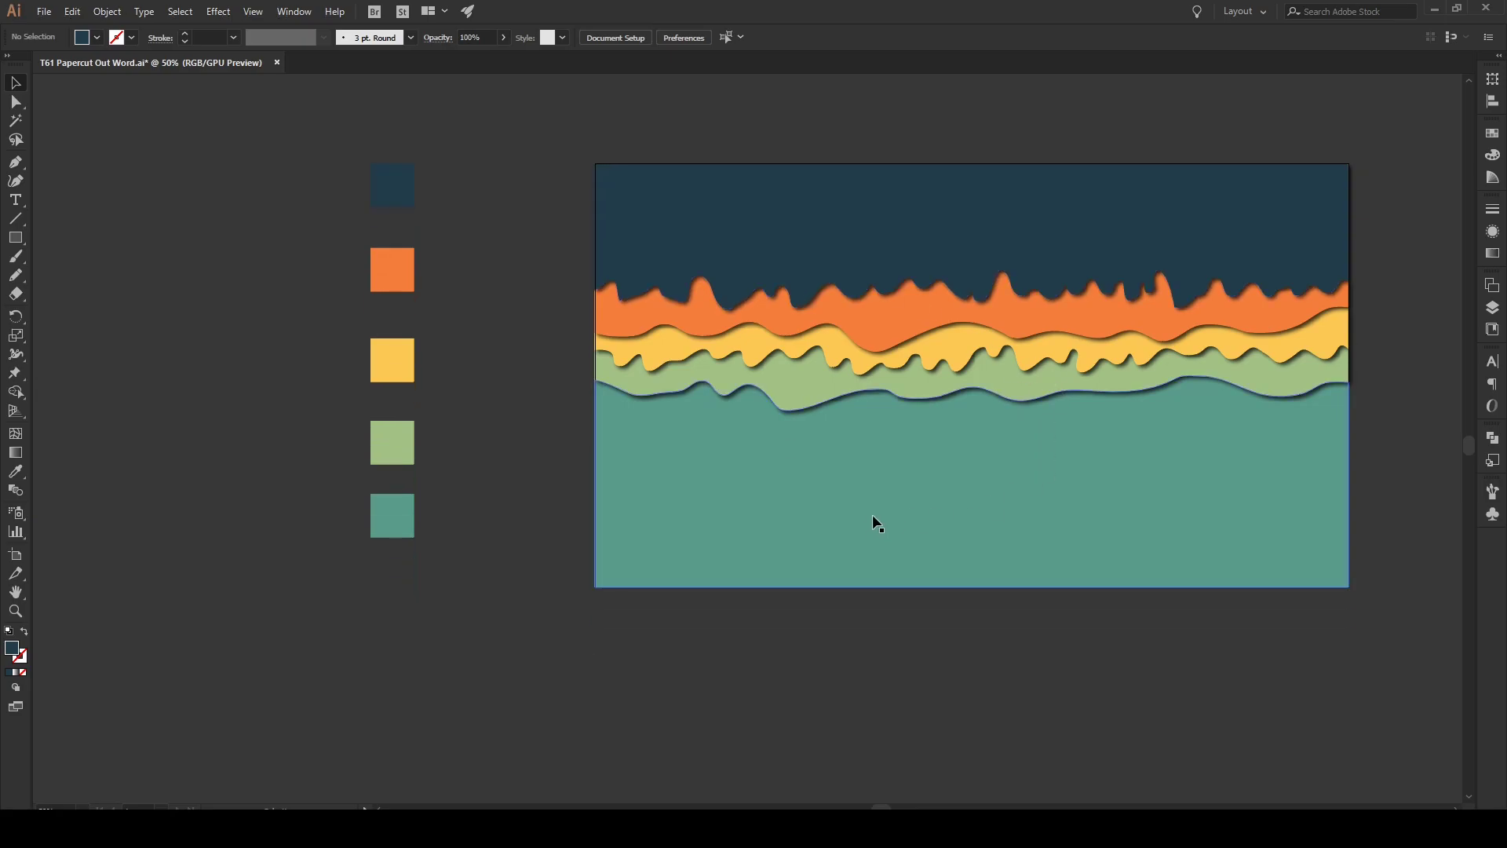
key(m)
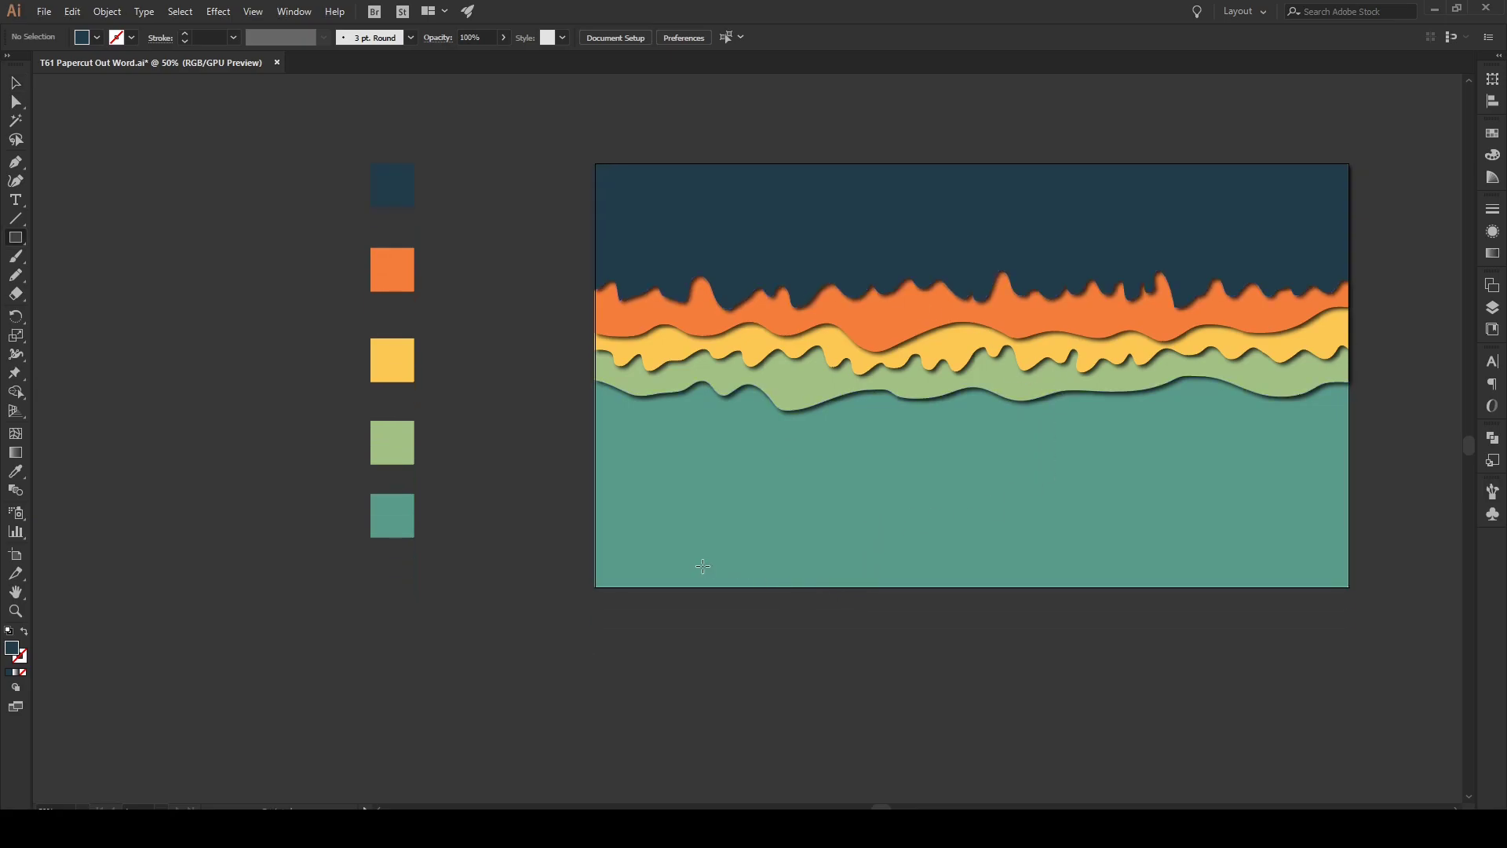
drag(595, 585, 1348, 160)
scroll(1056, 250, down, 3)
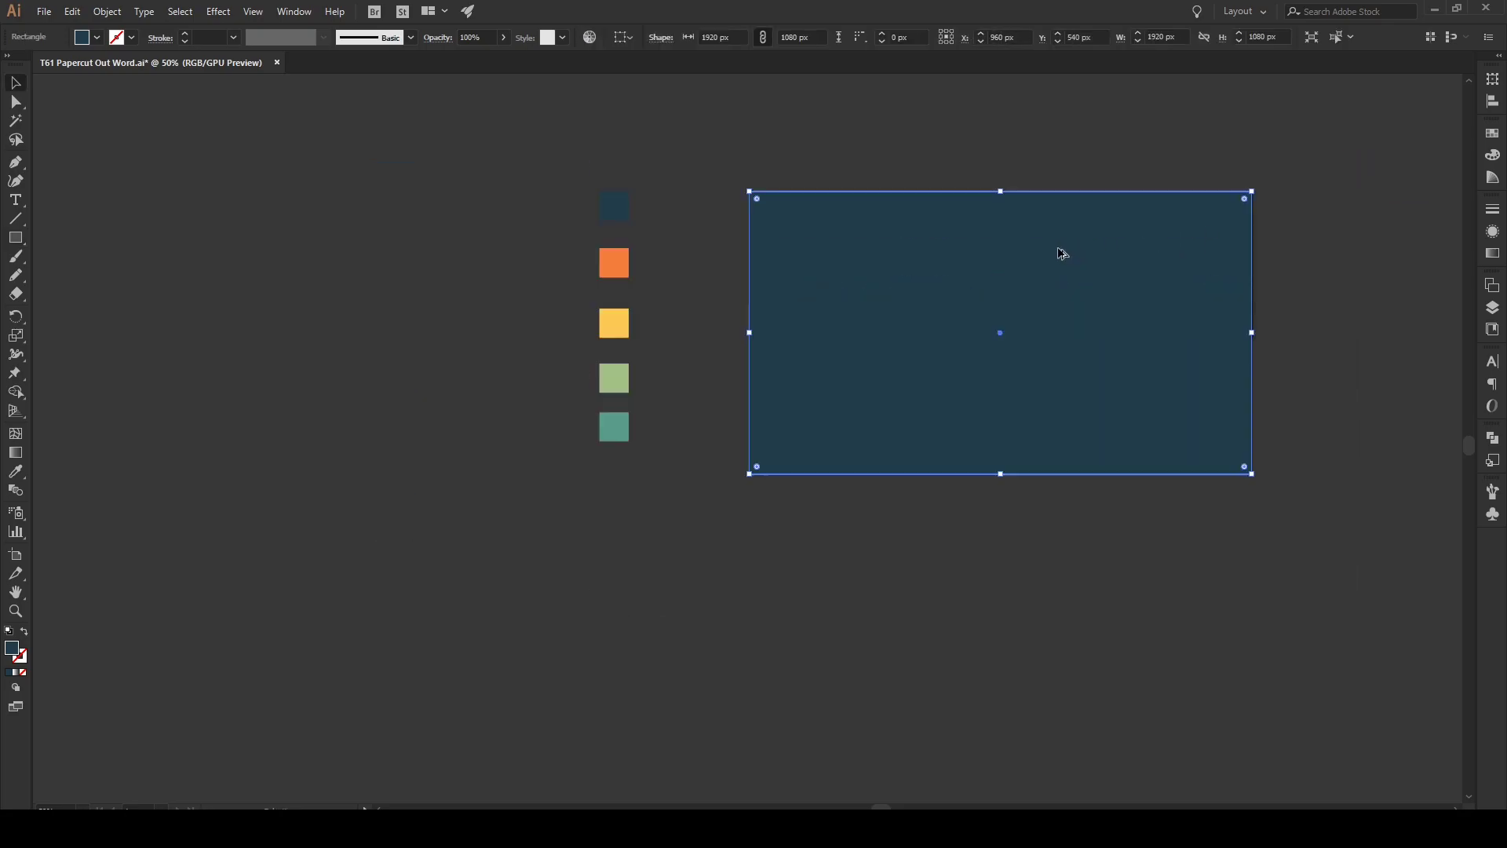
scroll(1062, 271, up, 1)
drag(1074, 251, 1050, 474)
click(1194, 487)
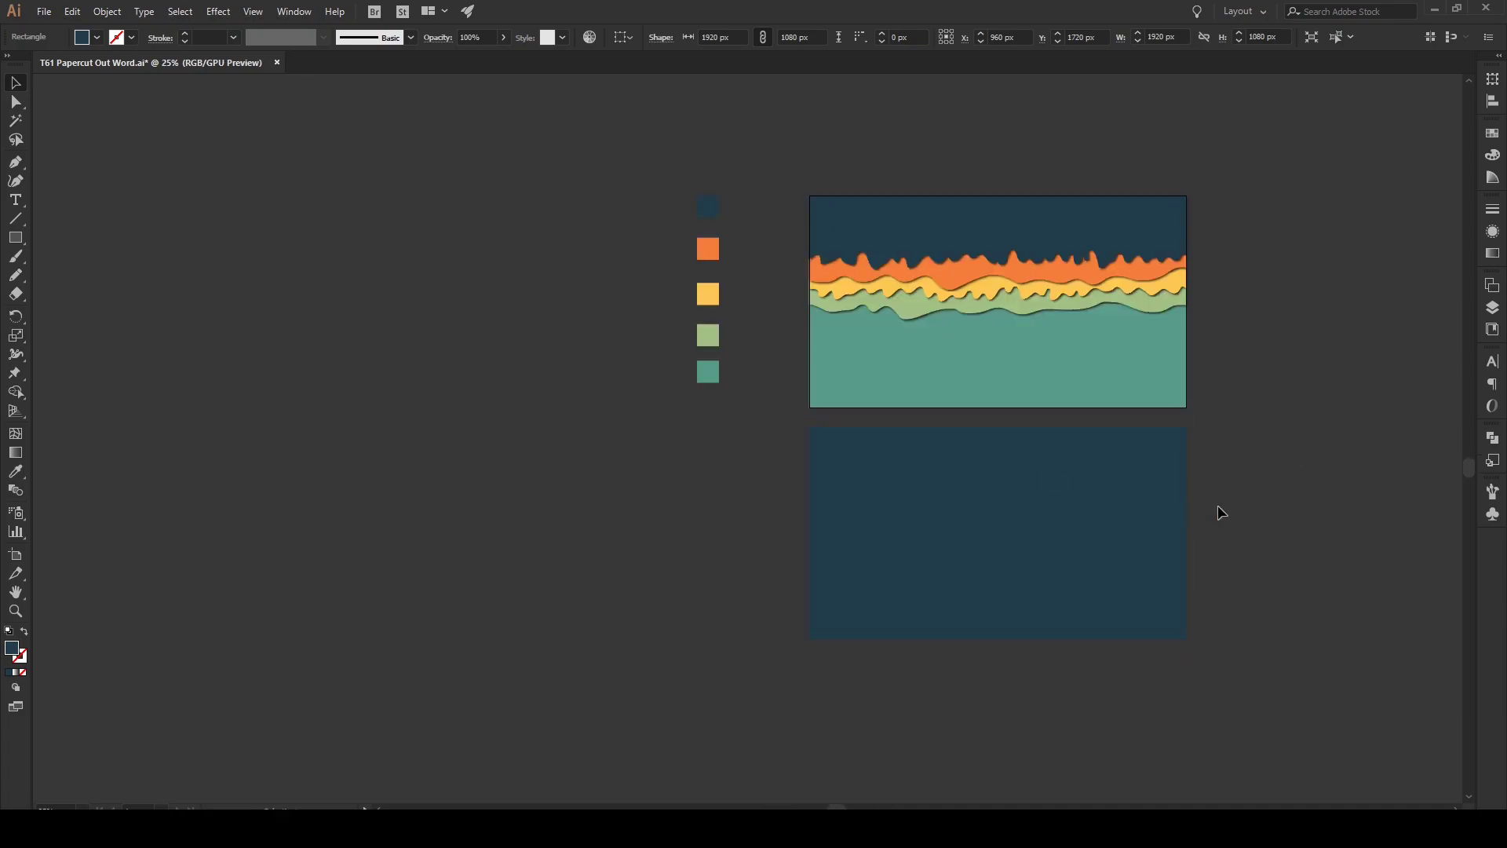
scroll(1223, 512, up, 1)
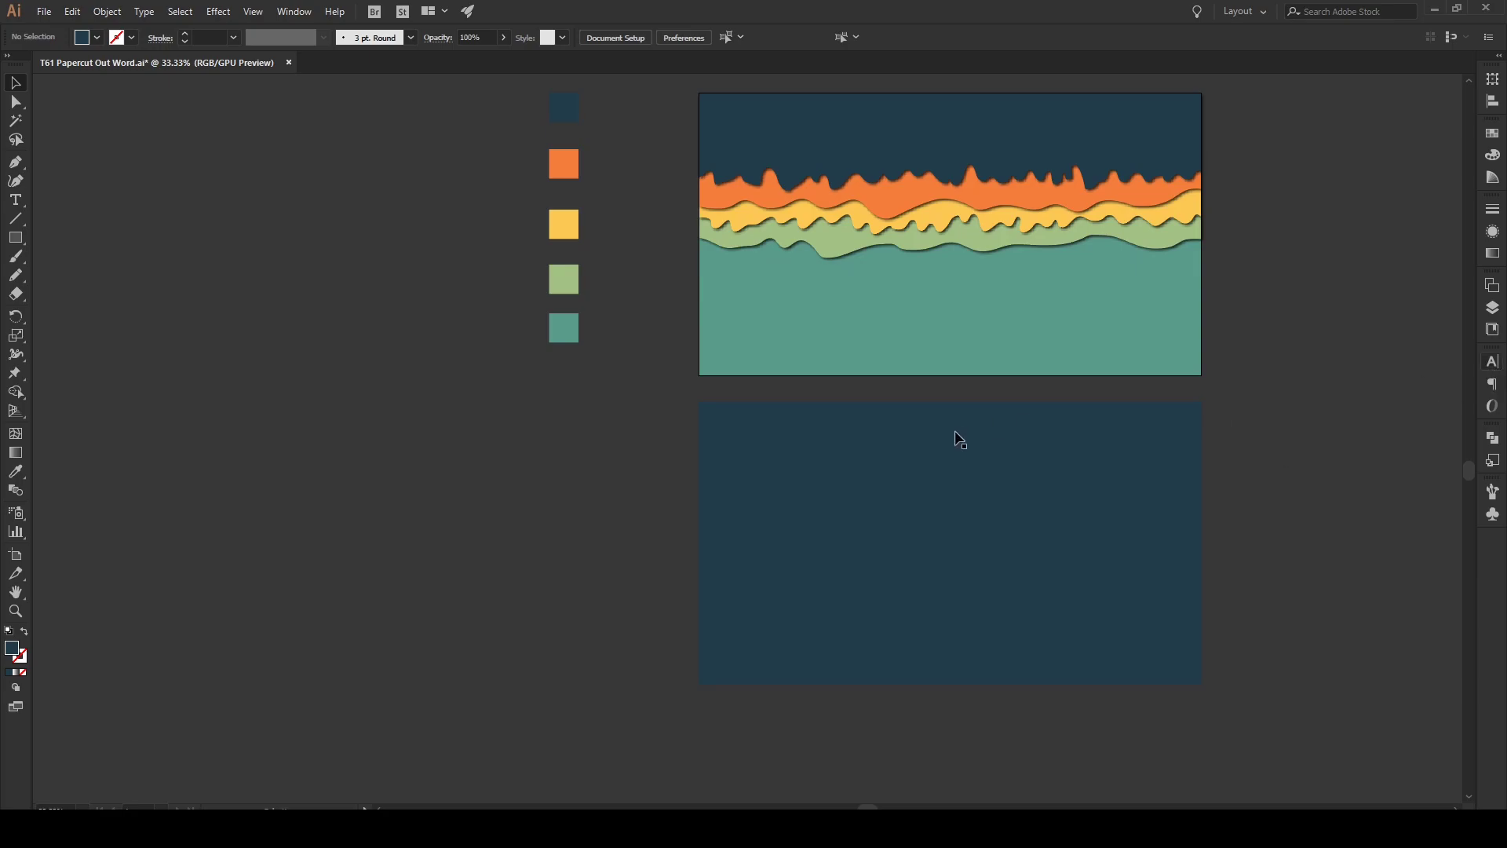
- Place a text object set to 500 pt Tw Cen MT Bold
key(t)
click(584, 498)
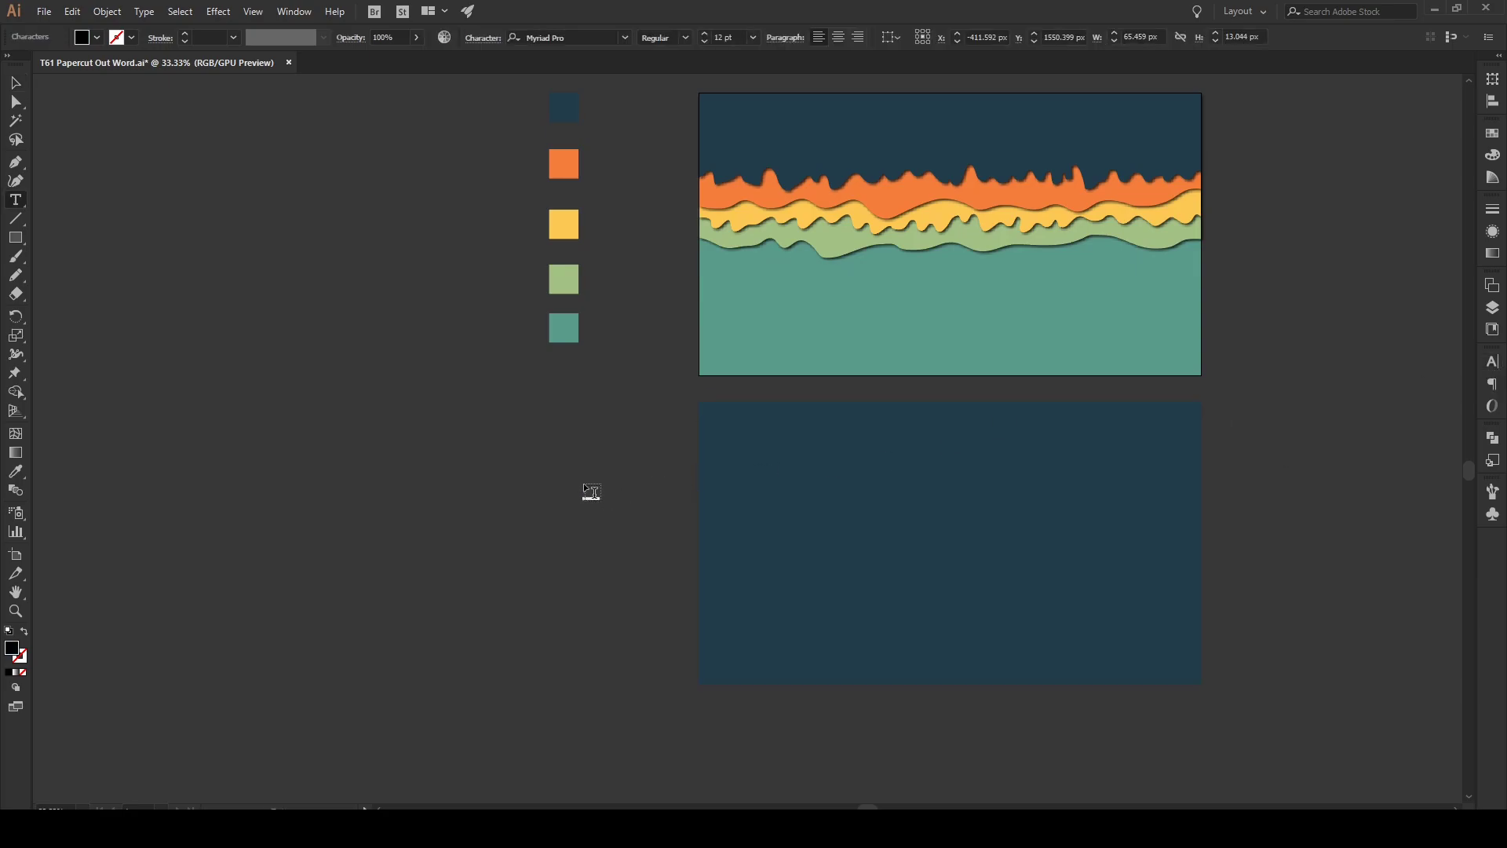
click(726, 37)
text(5)
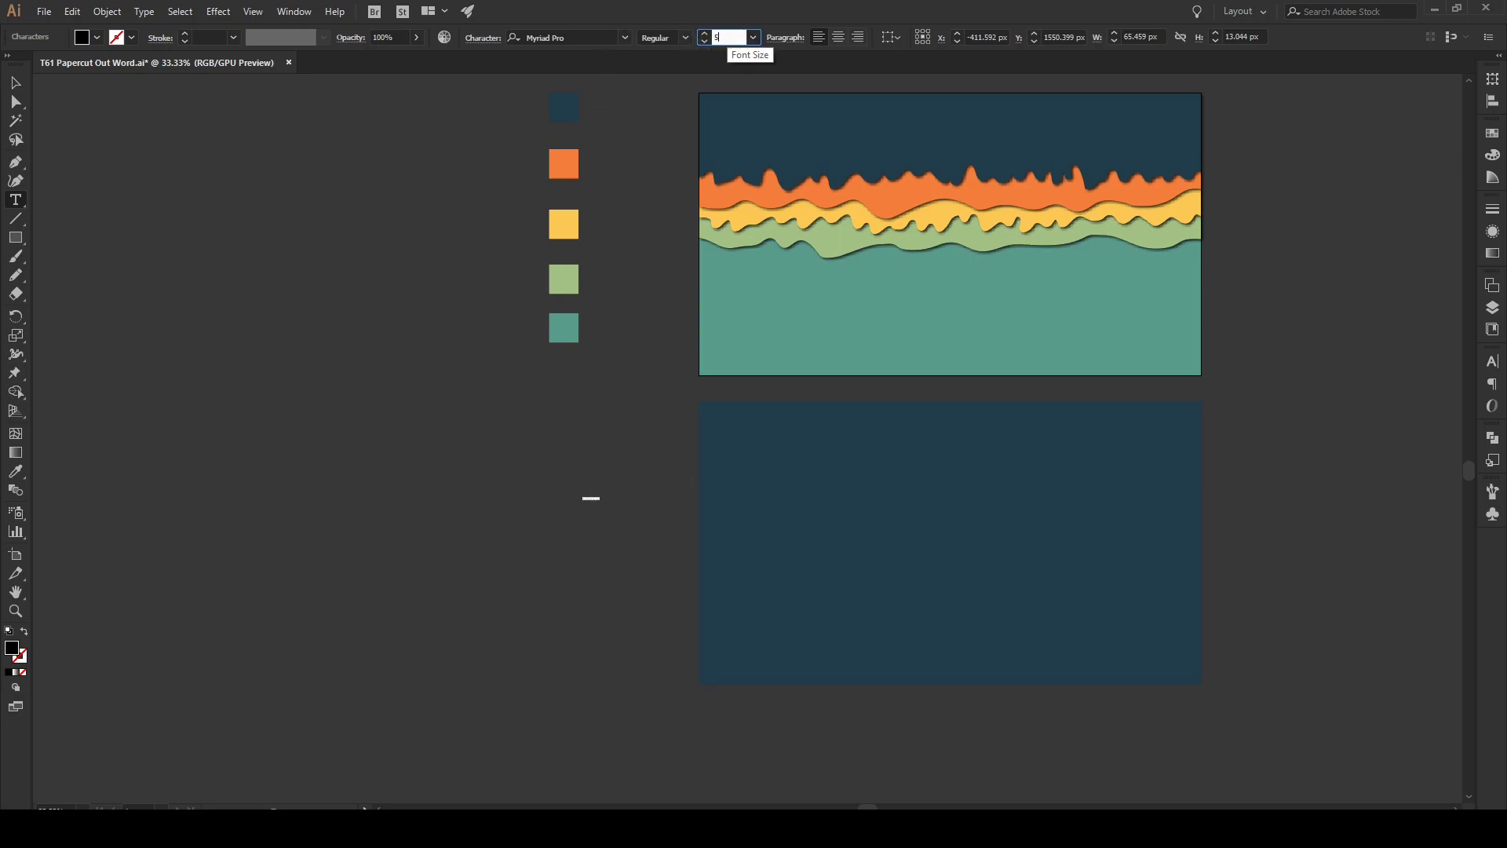
text(00)
click(665, 34)
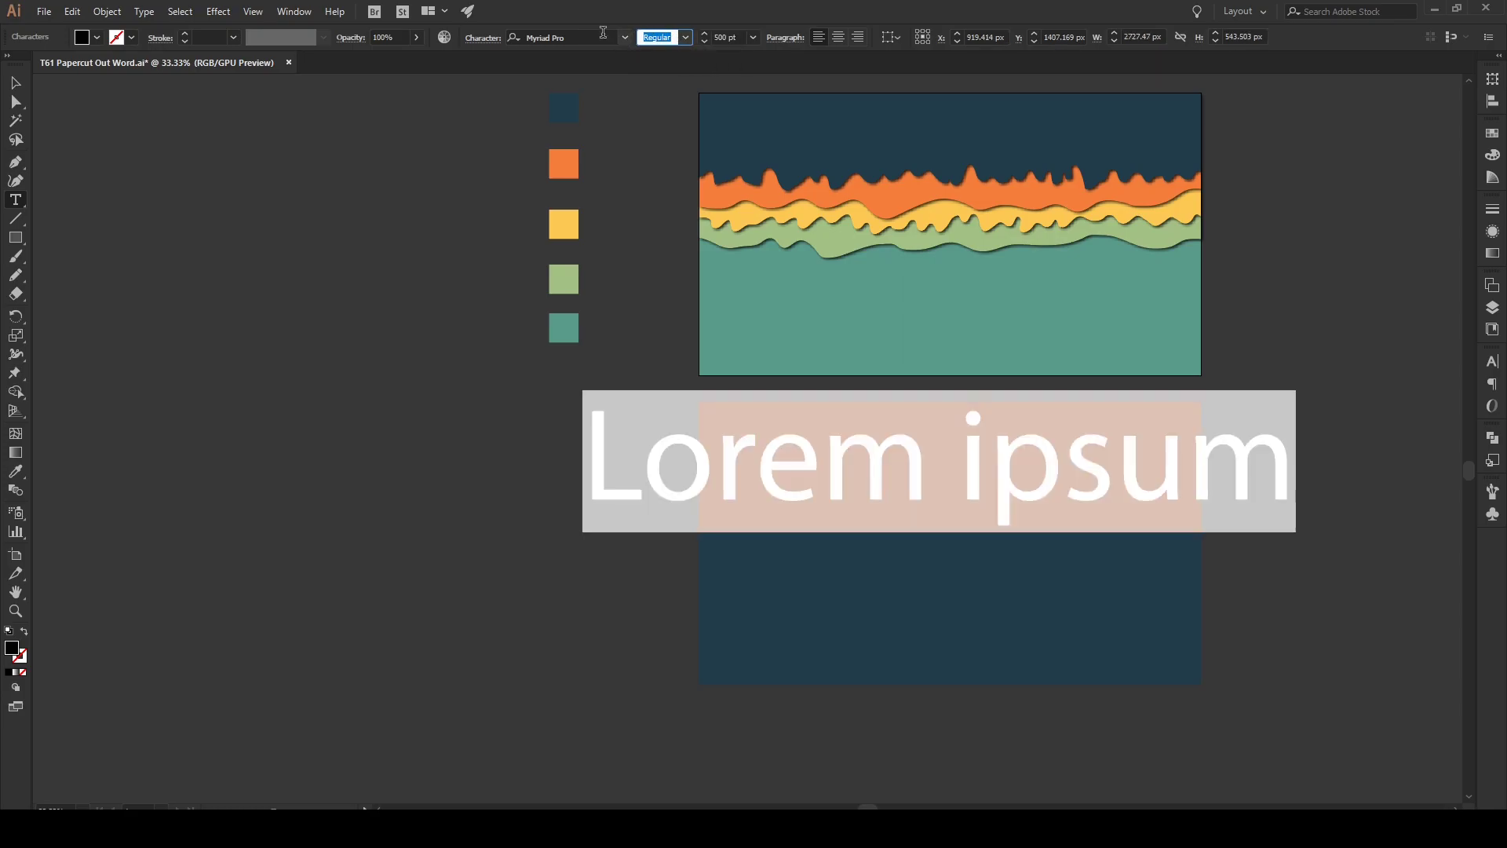
click(523, 36)
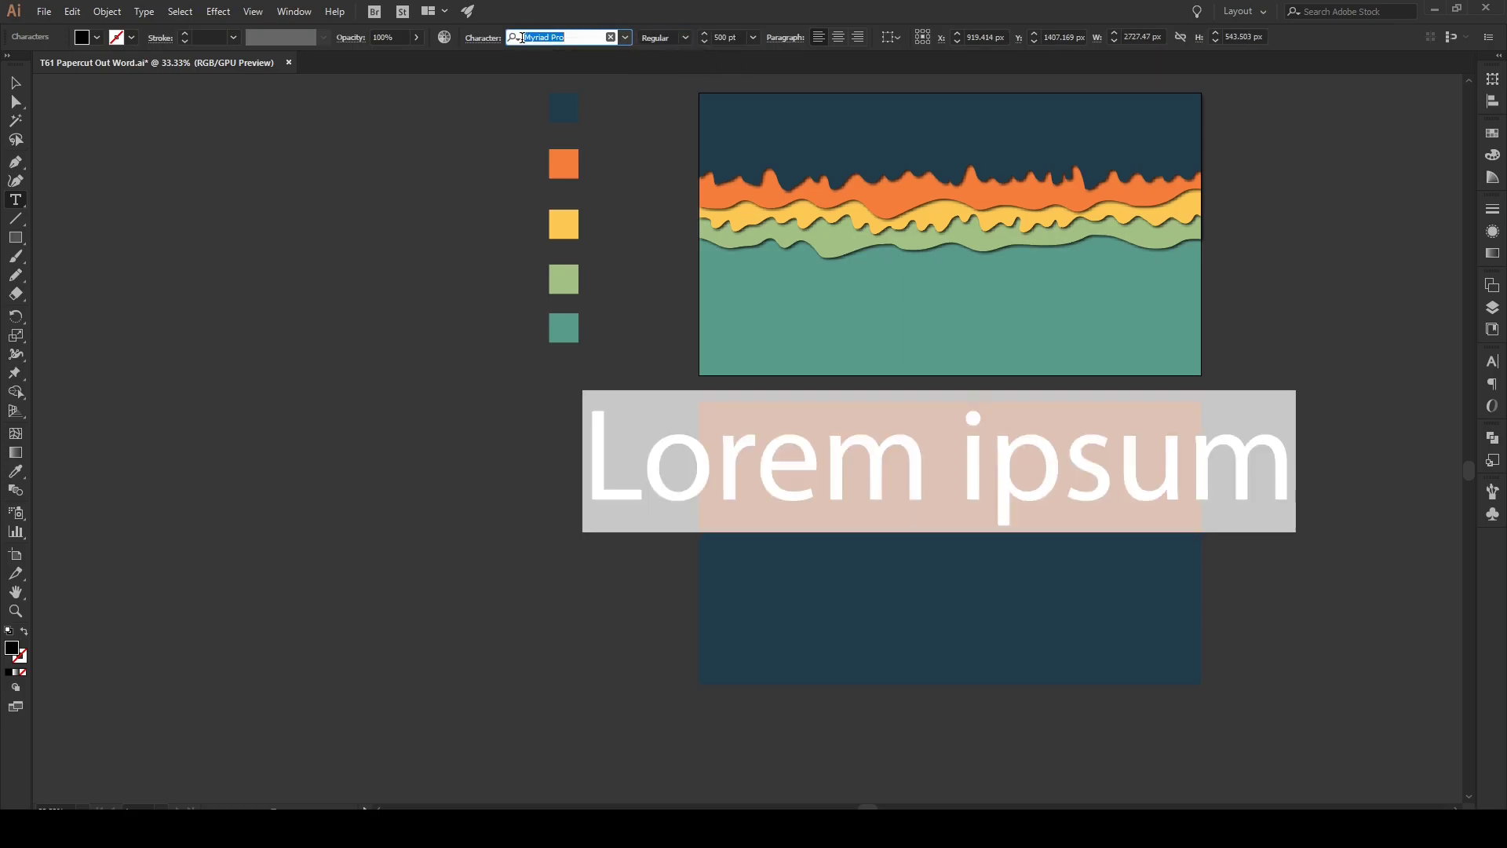
click(626, 37)
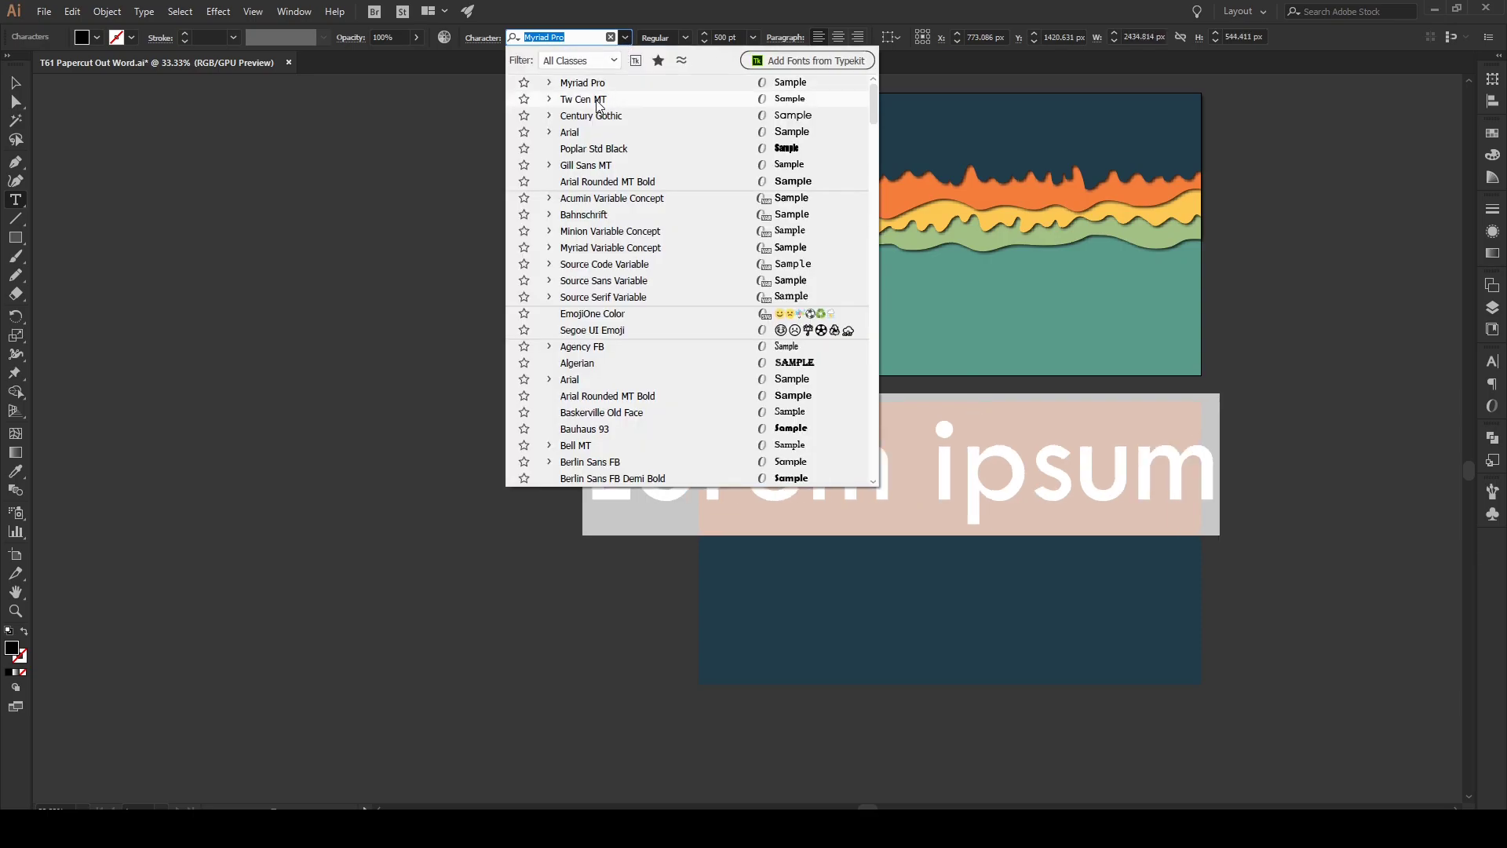
click(598, 100)
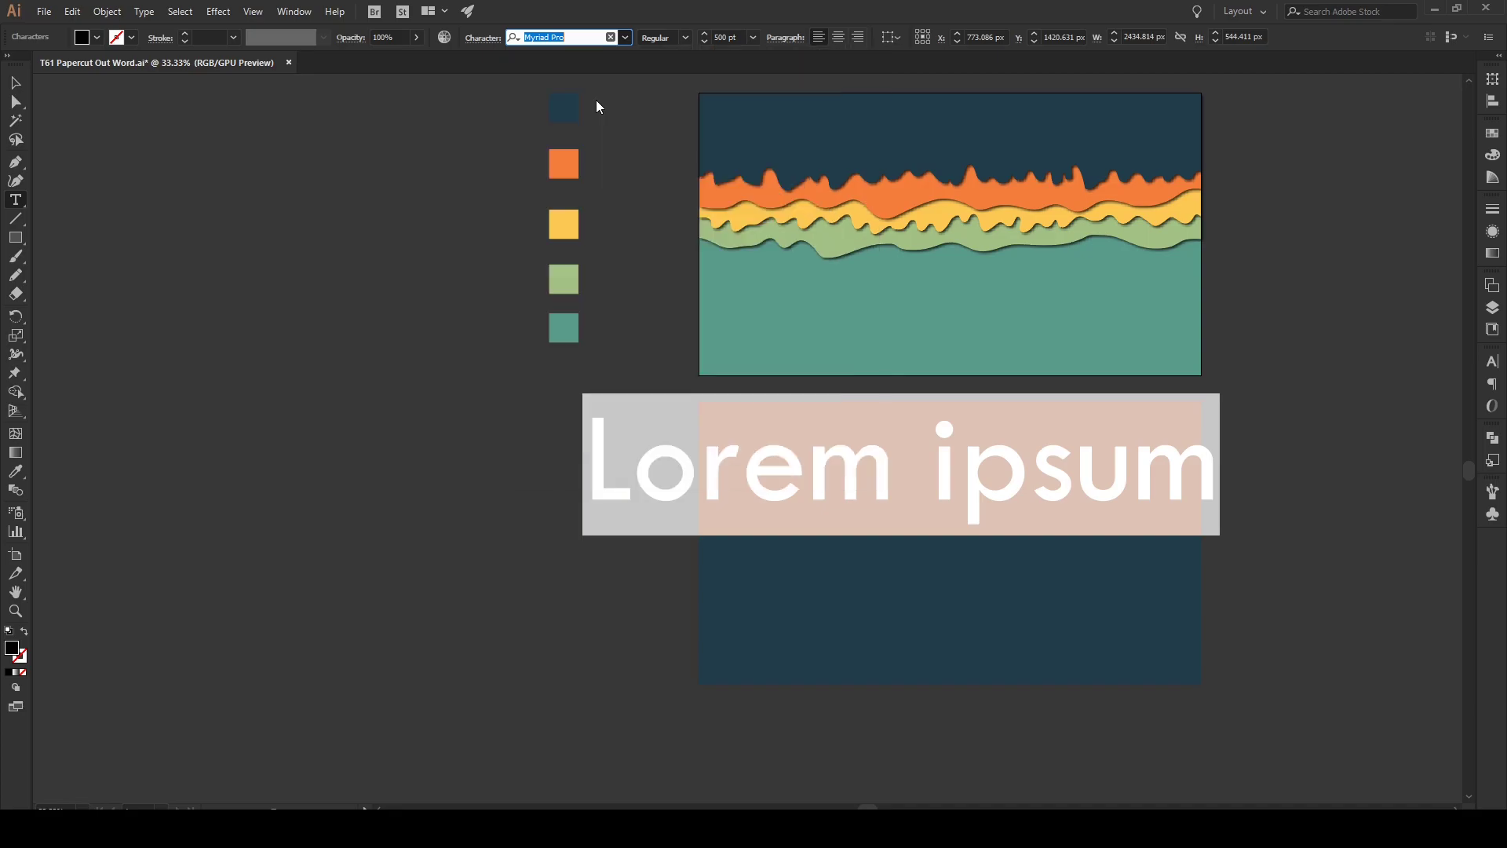
click(683, 37)
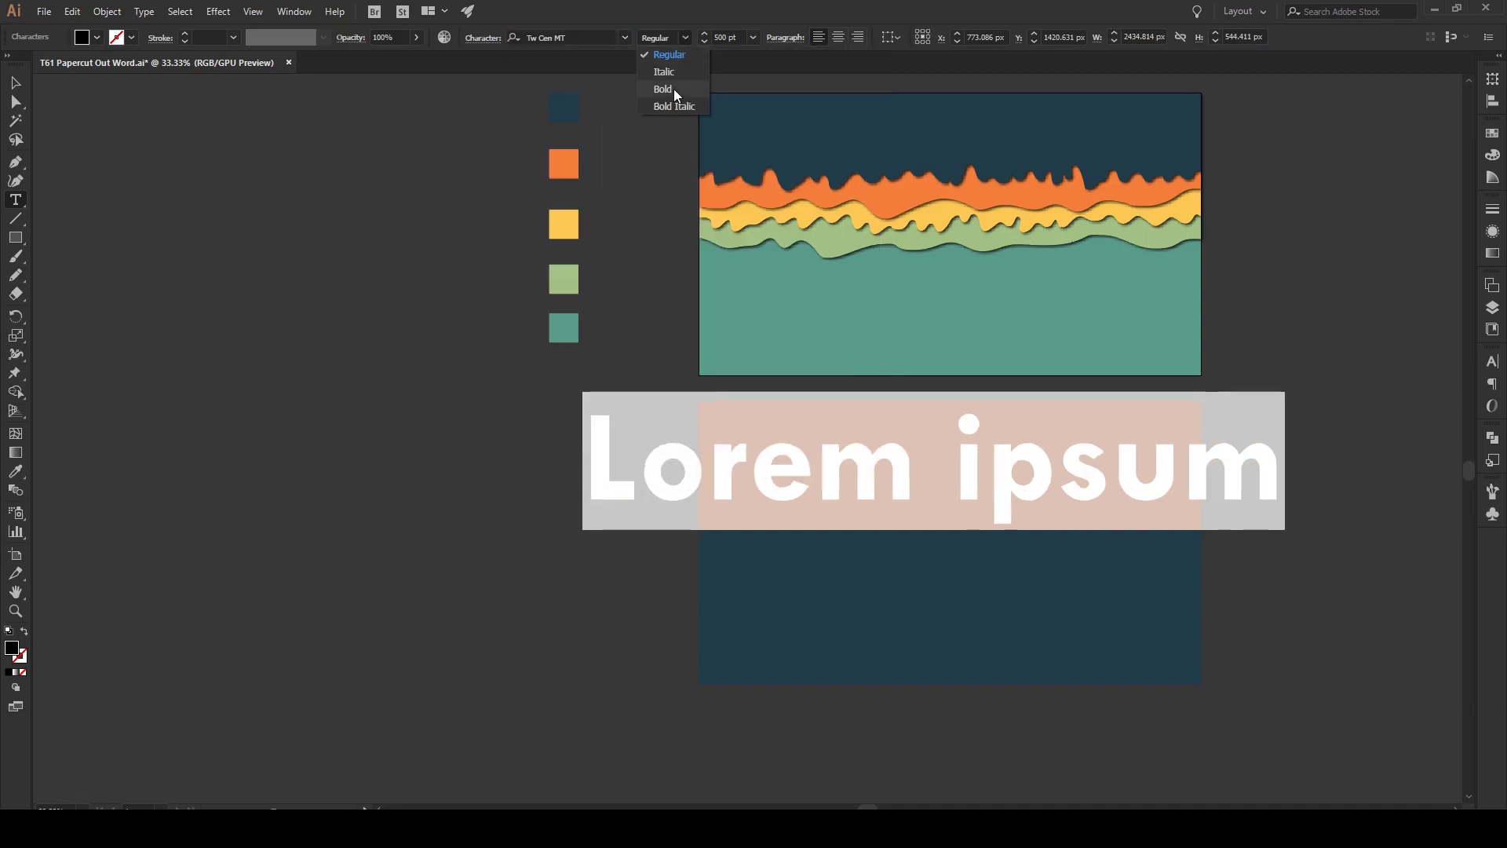
click(626, 38)
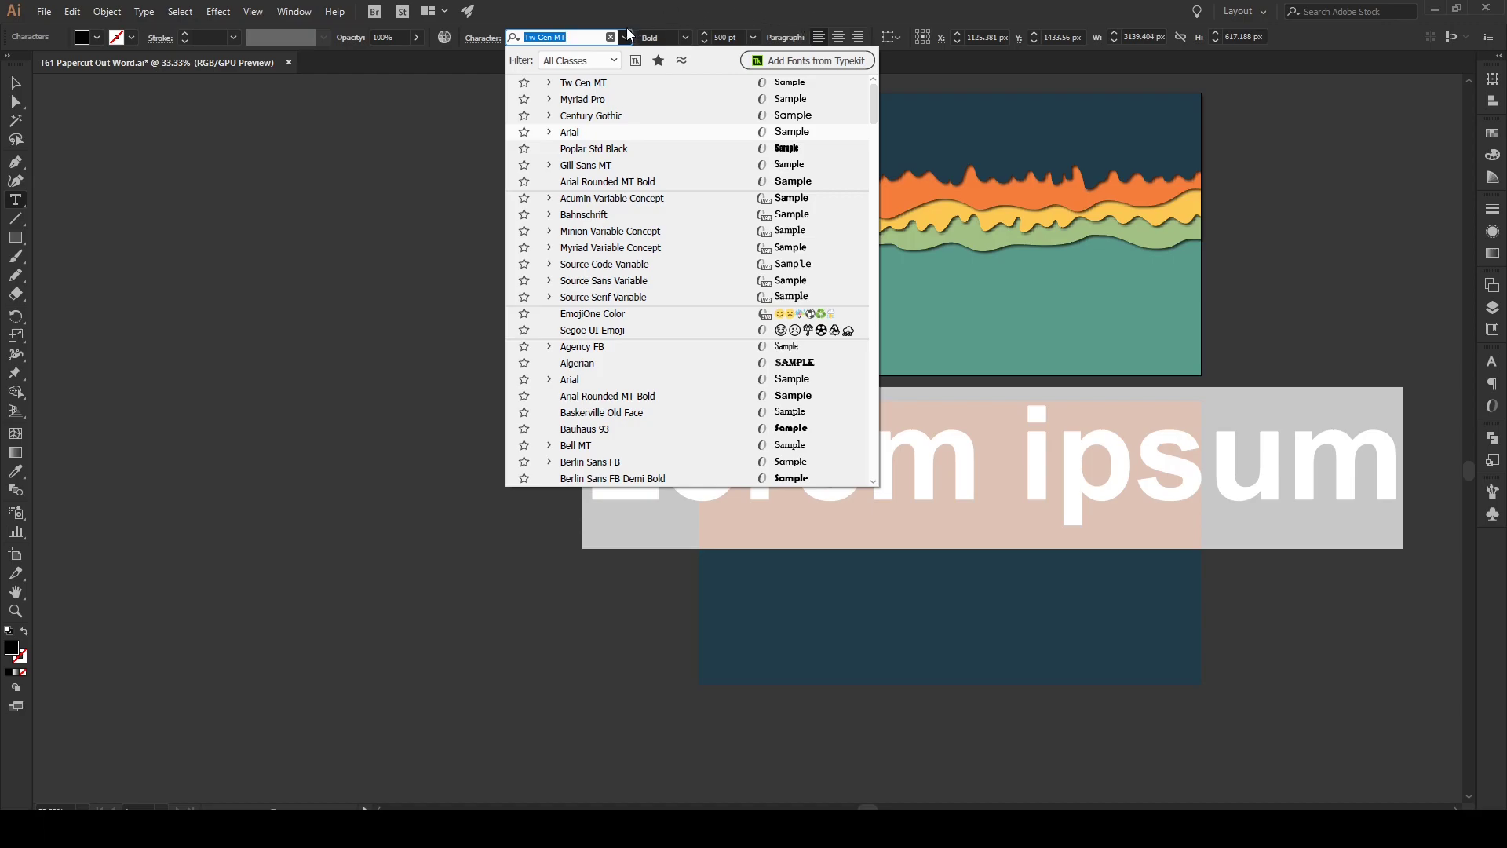
click(653, 13)
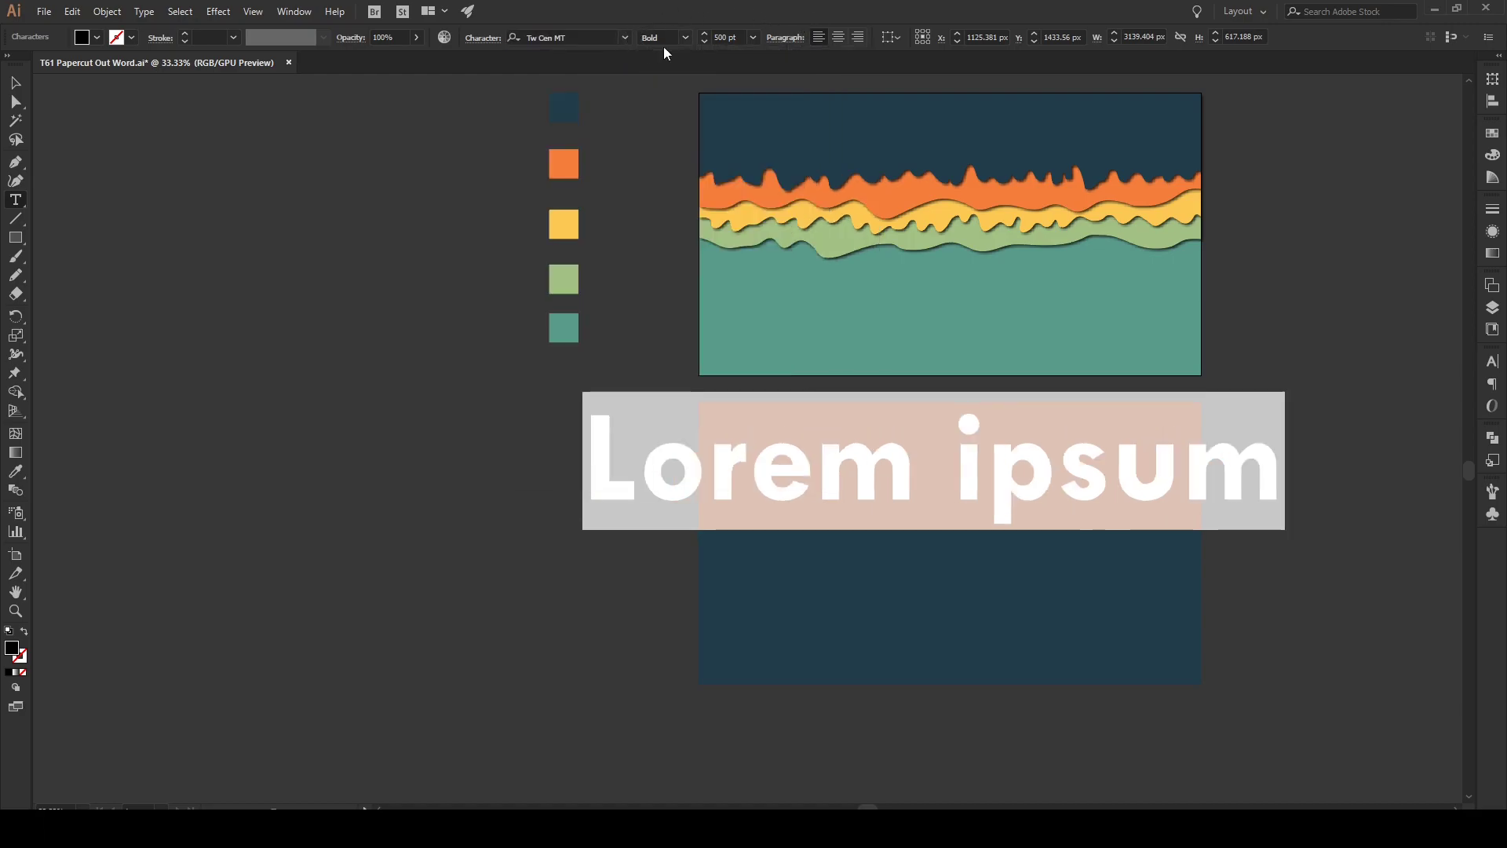
- Replace the Lorem ipsum placeholder with the word DREAM
double_click(911, 458)
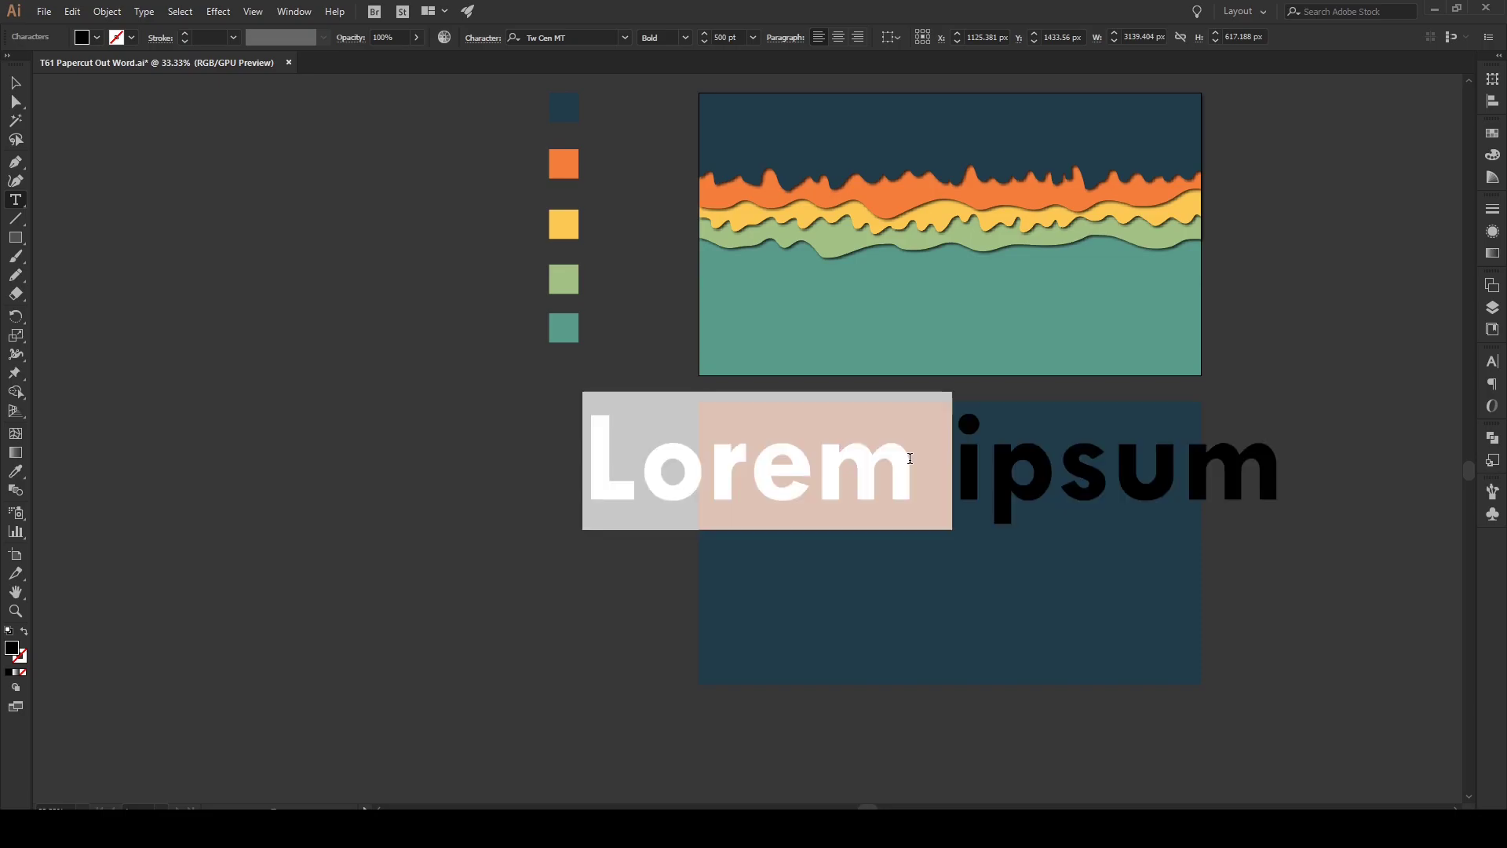
click(910, 459)
text(DREAM)
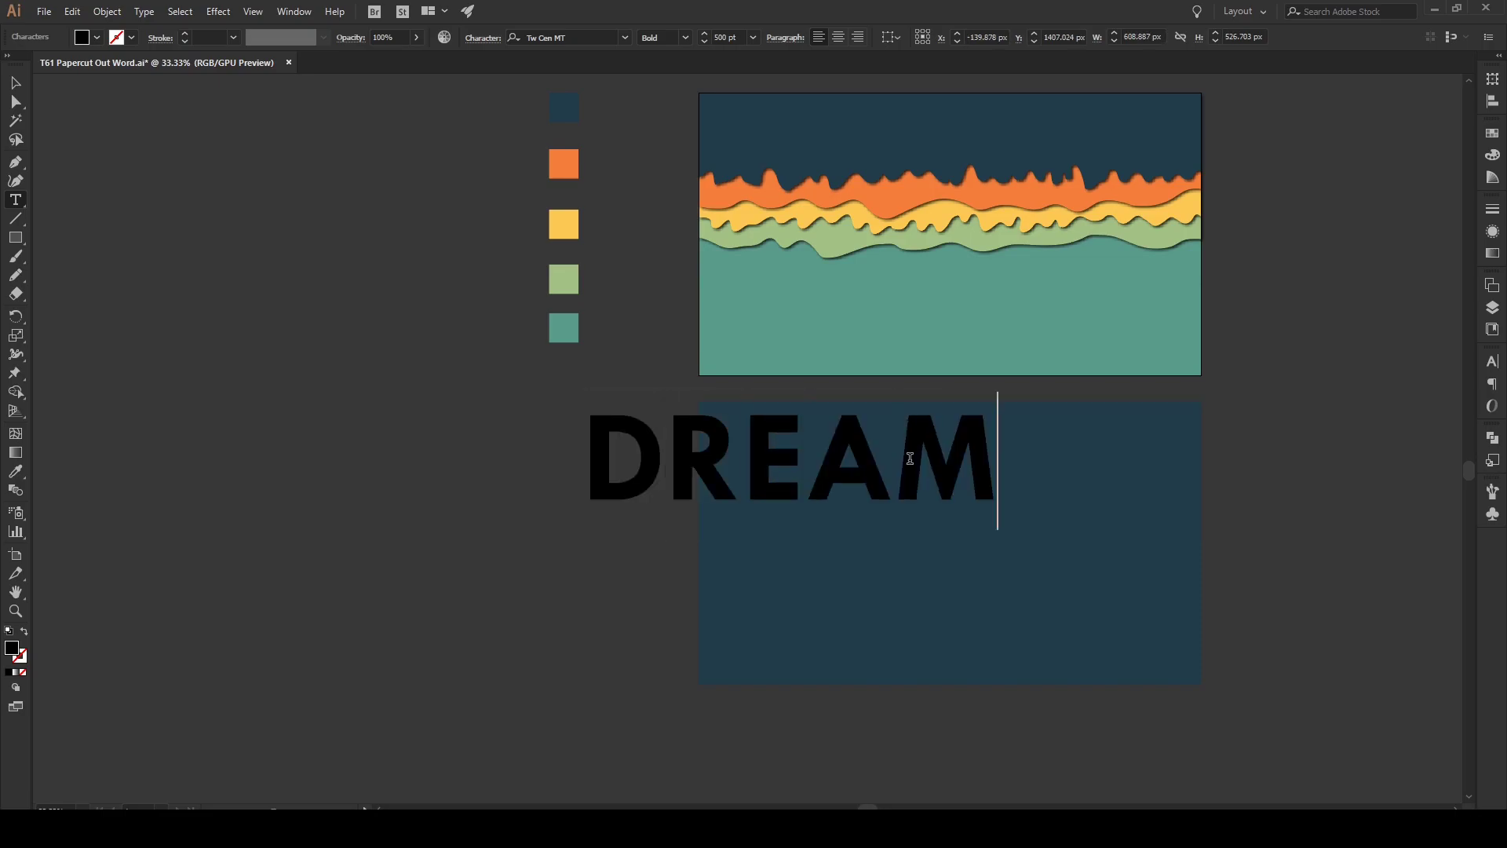
- Move DREAM onto the lower navy panel and align it centred vertically and horizontally
click(15, 82)
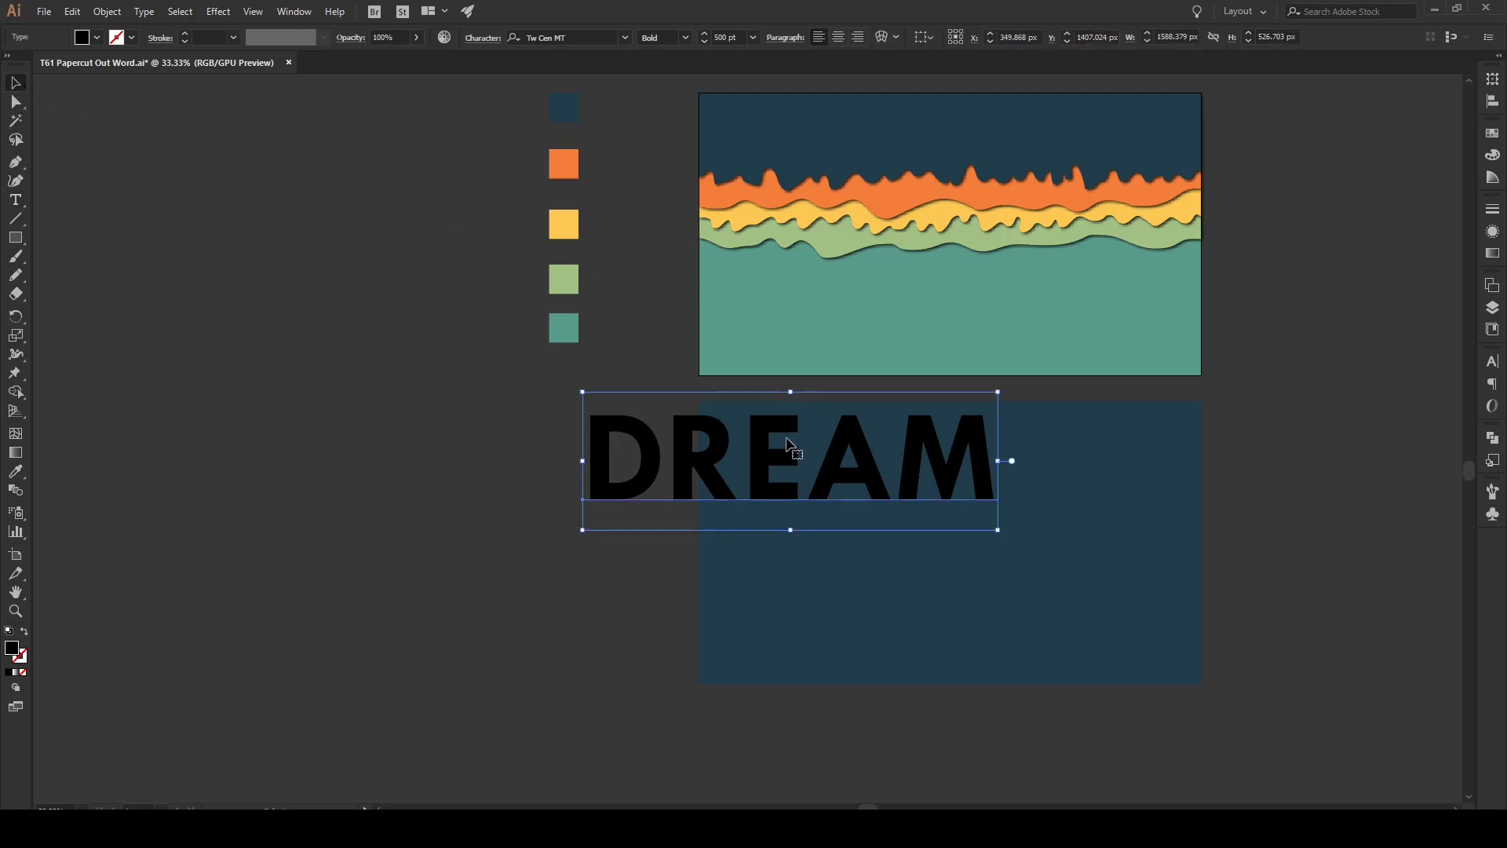
drag(789, 444, 950, 526)
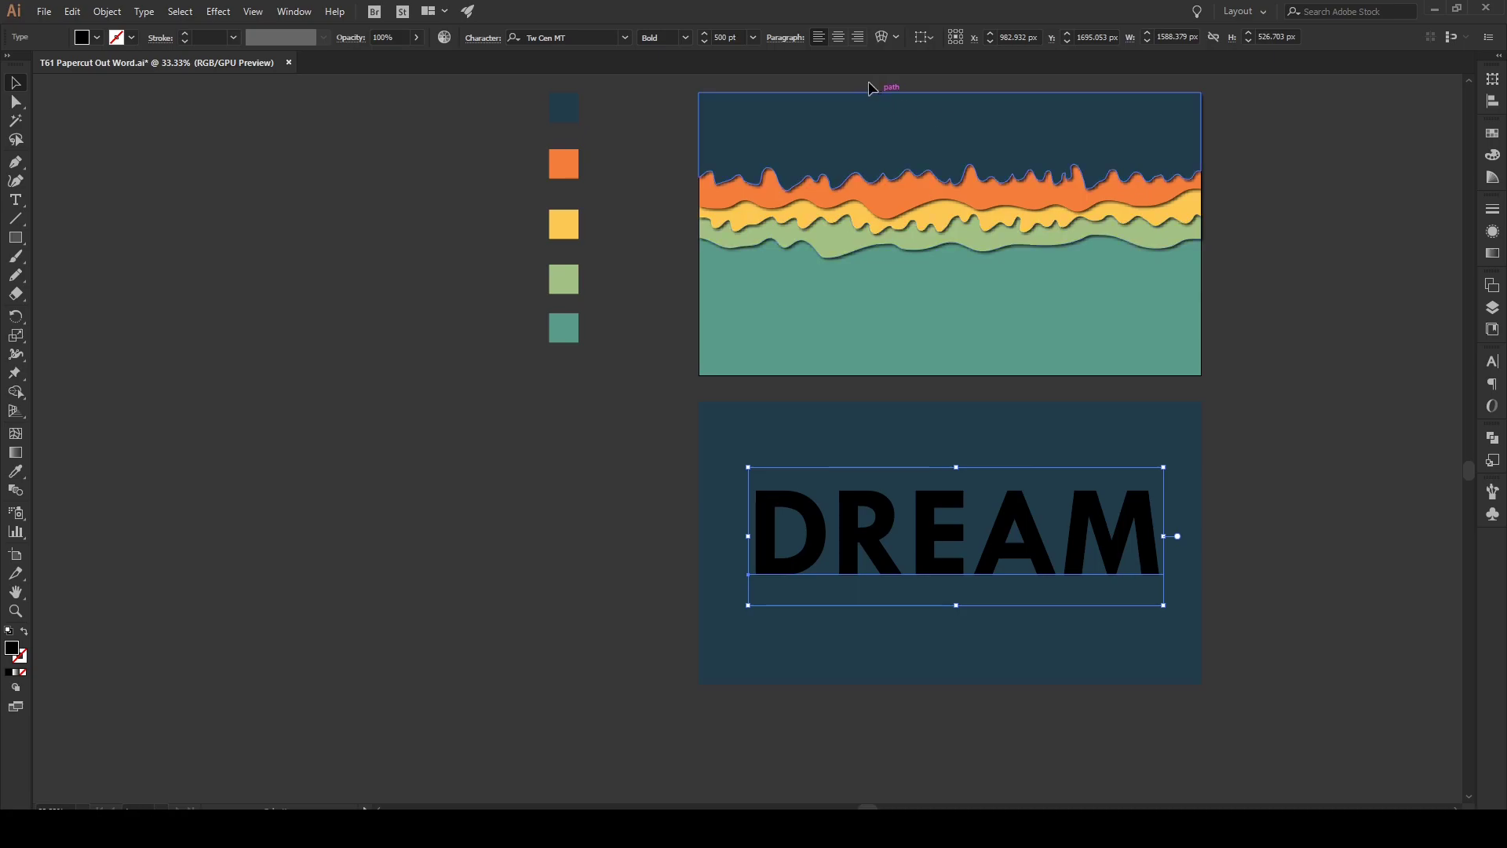
shift+click(986, 539)
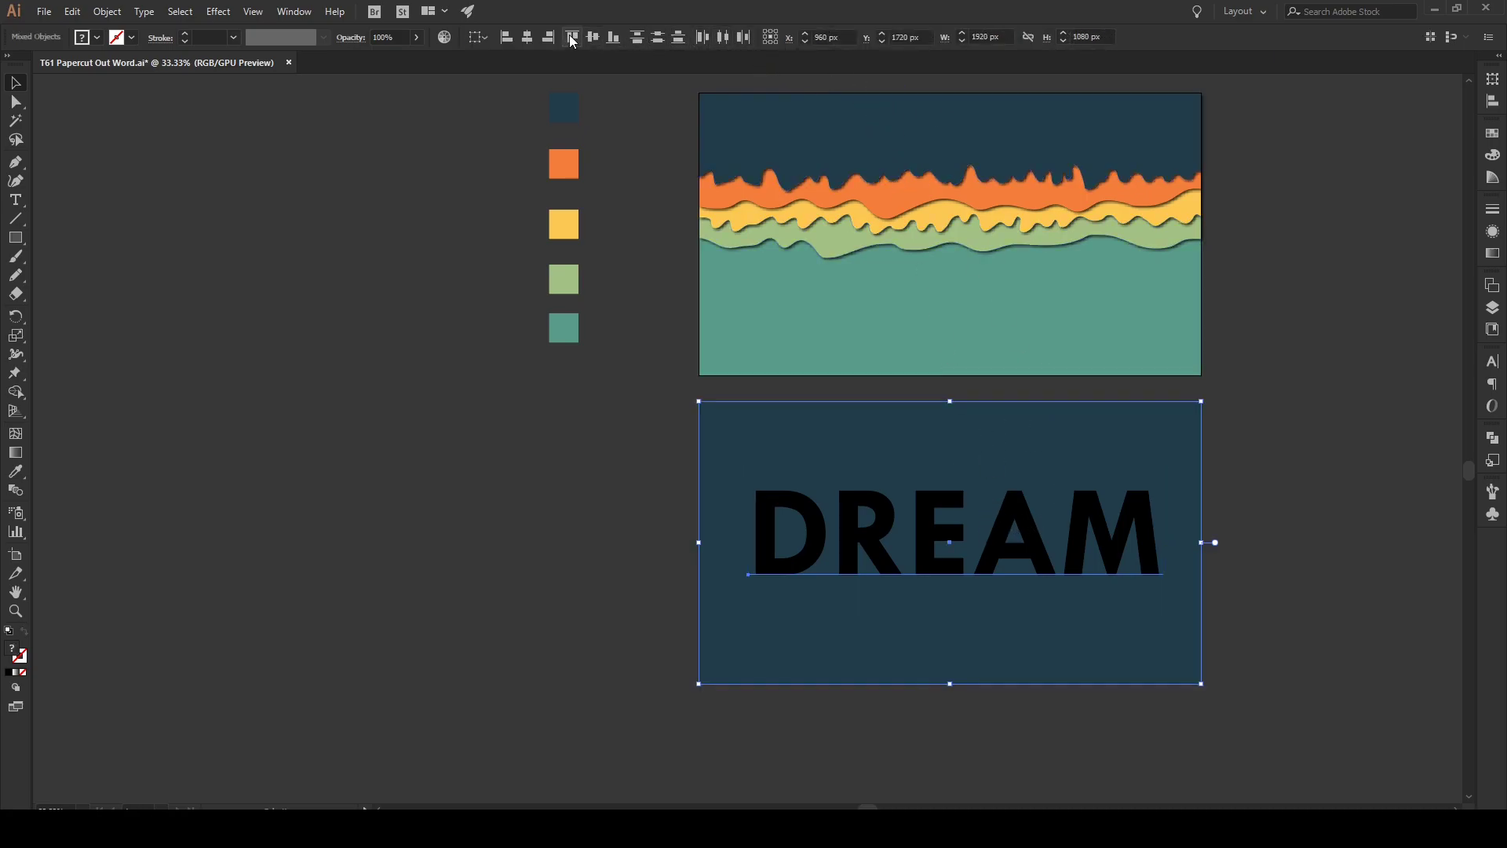
click(593, 38)
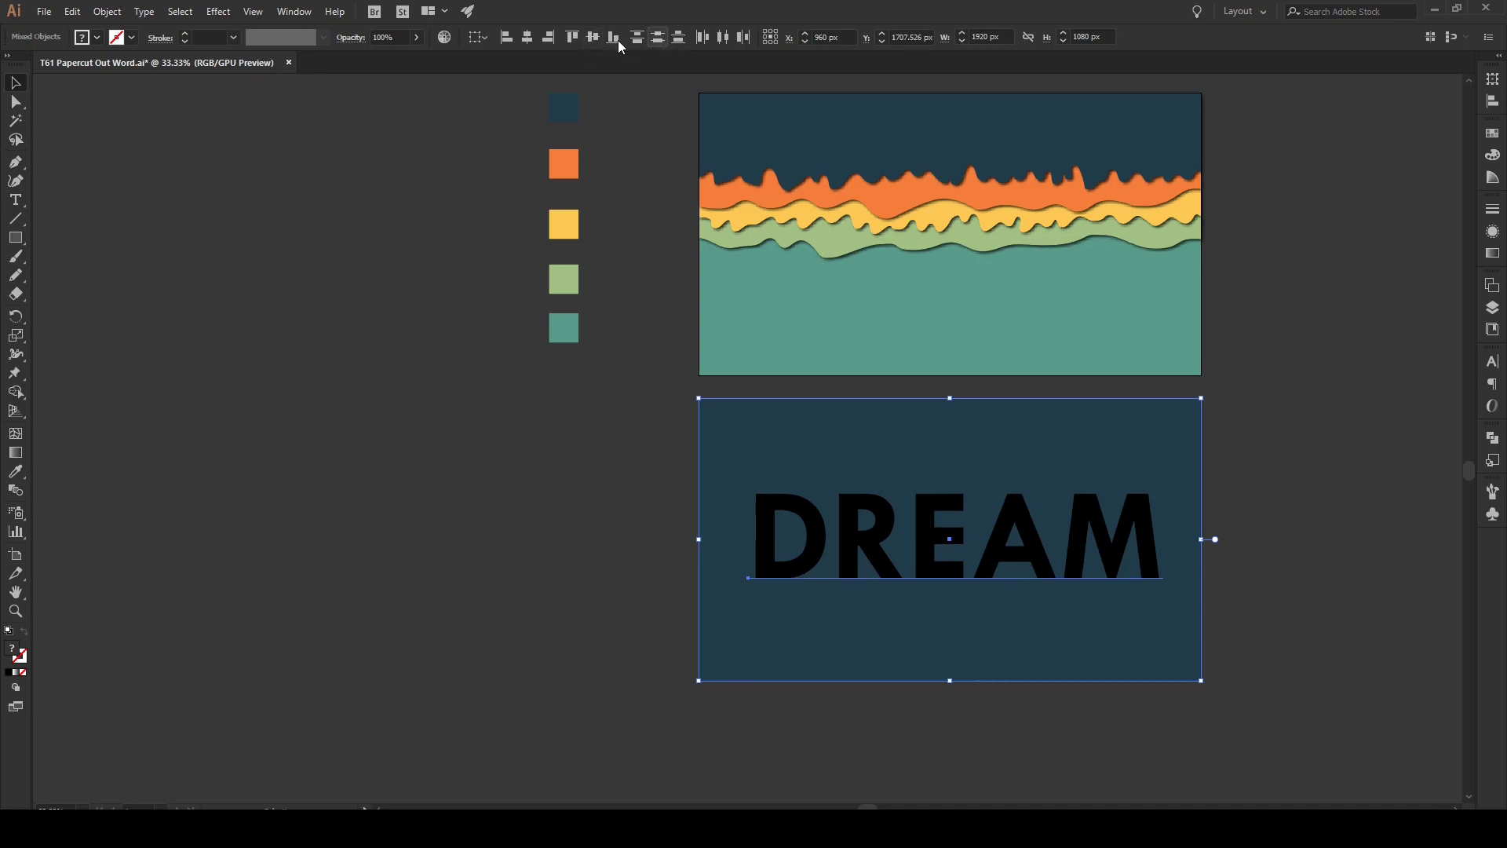
click(529, 39)
- Drag a copy of DREAM up and position it over the wavy band artwork
click(559, 478)
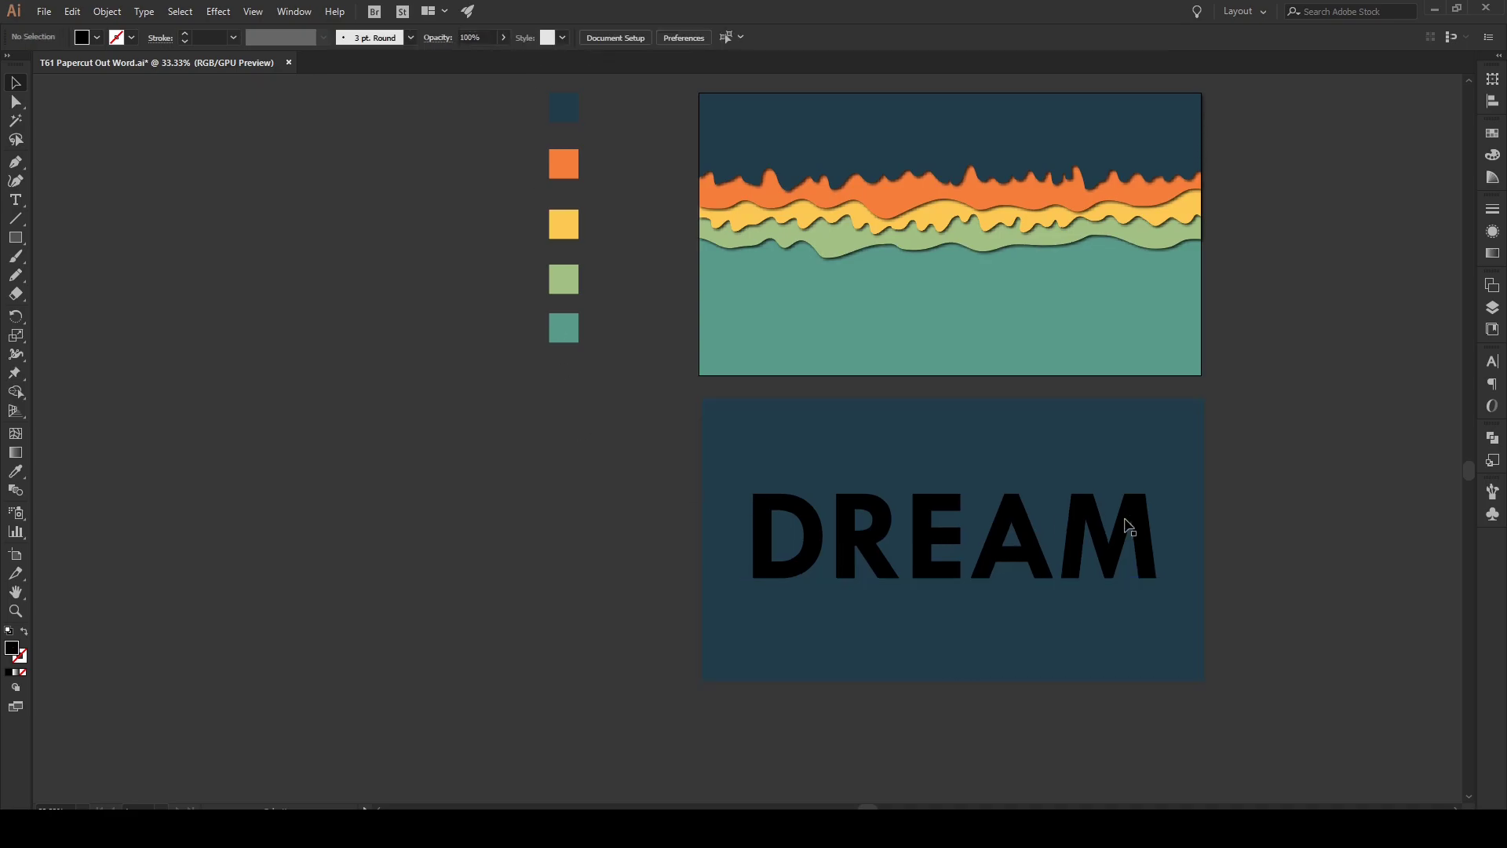
drag(899, 573, 902, 248)
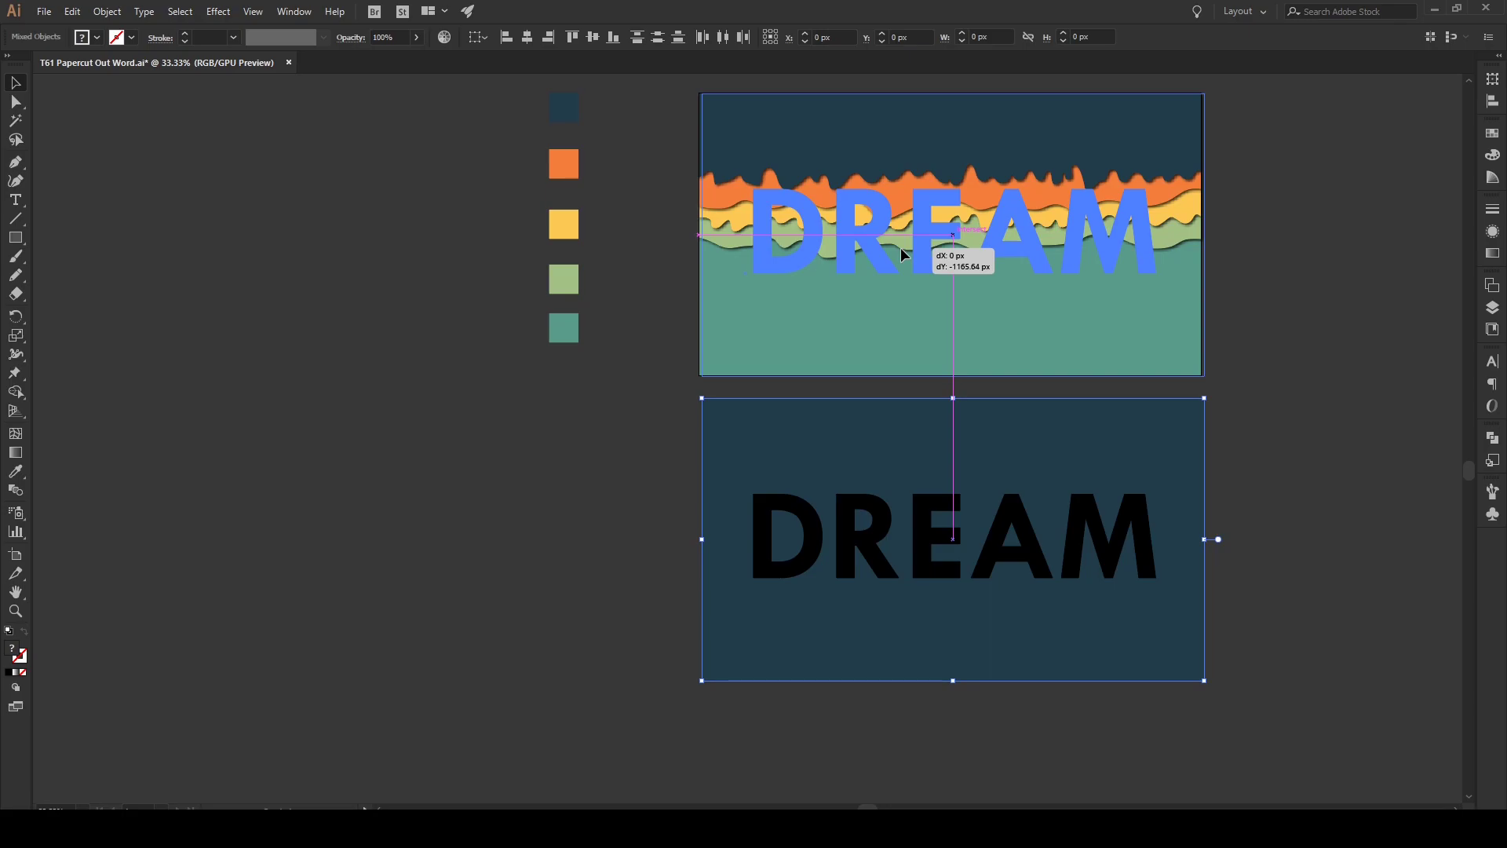
drag(902, 247, 916, 614)
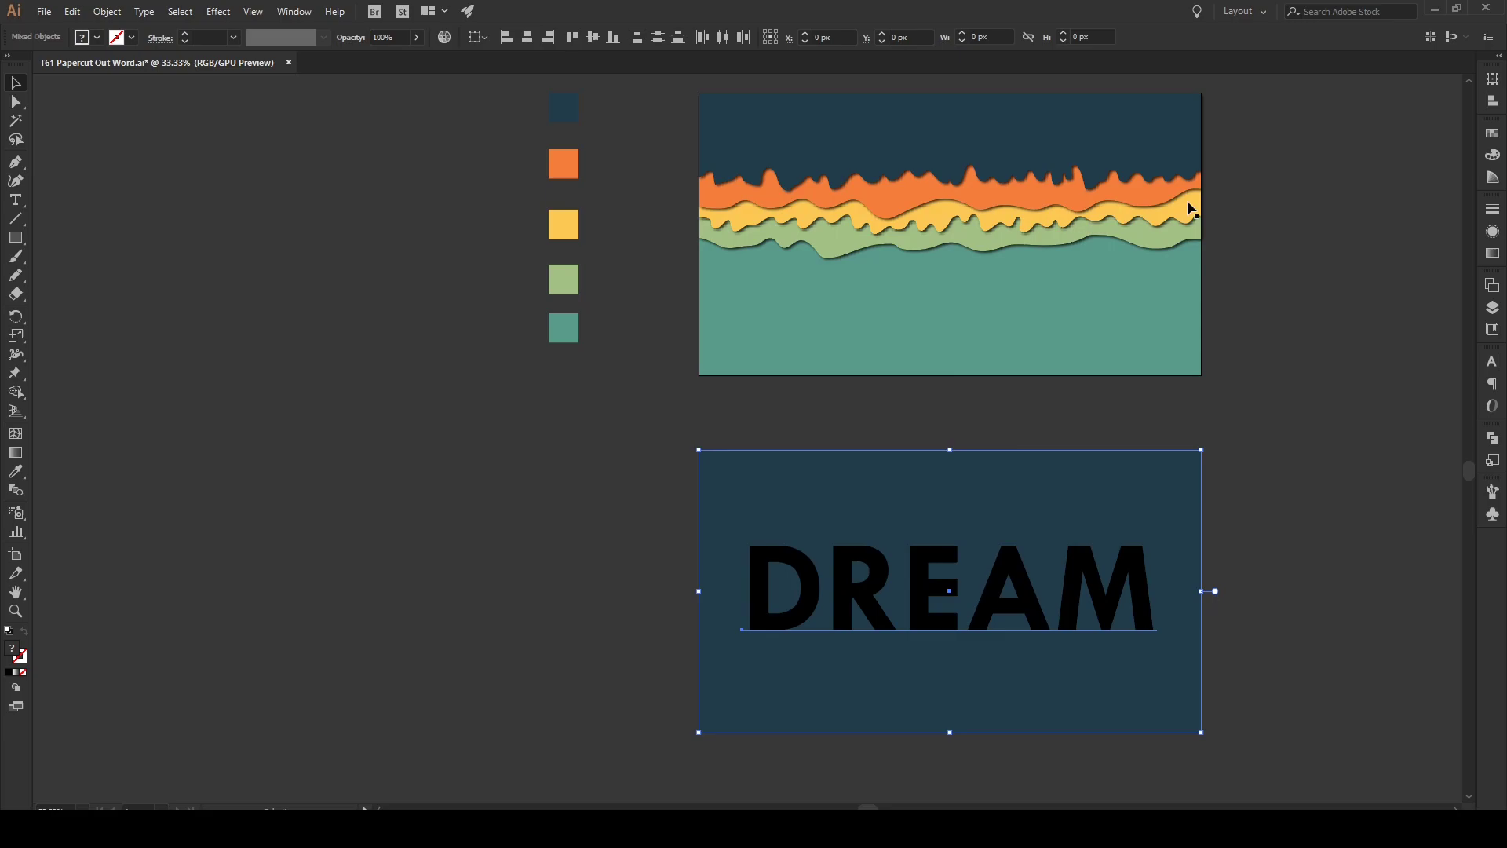
- Trial-stretch the wavy band artwork taller, then undo the stretch and the DREAM panel move
click(1248, 140)
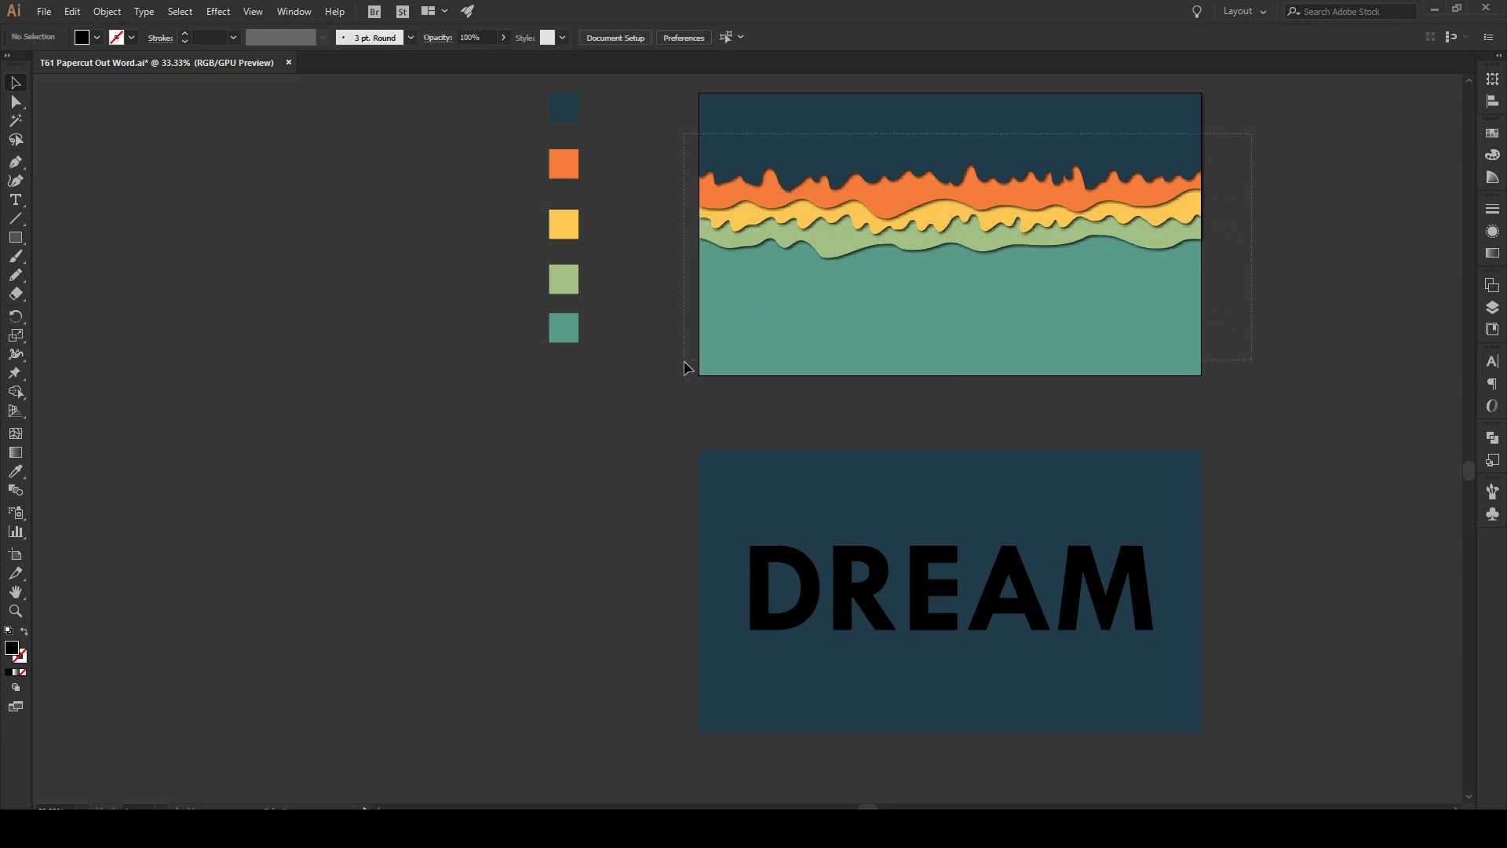
drag(691, 380, 690, 380)
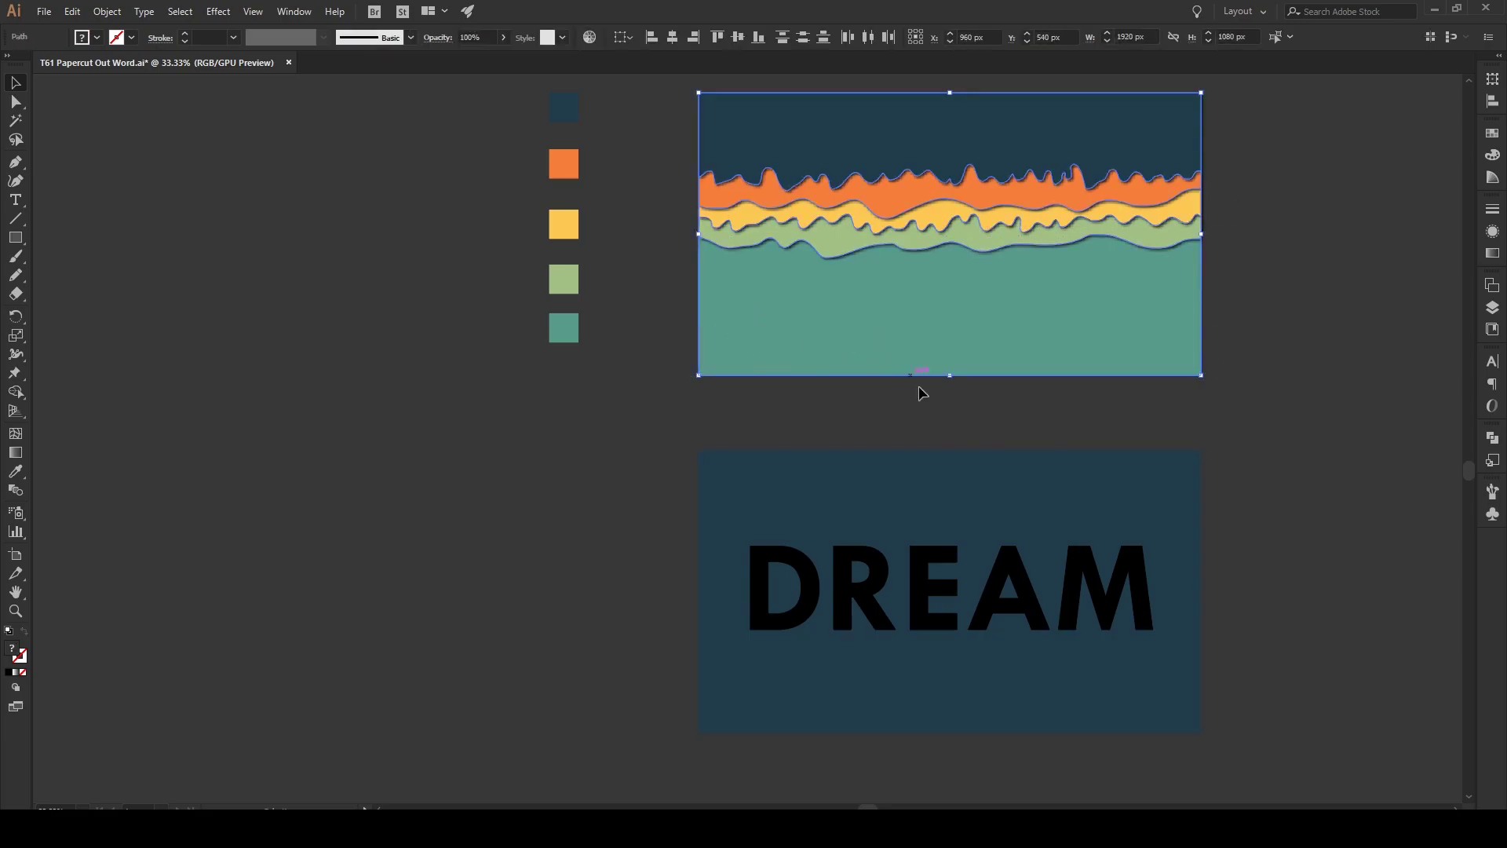
drag(950, 376, 950, 401)
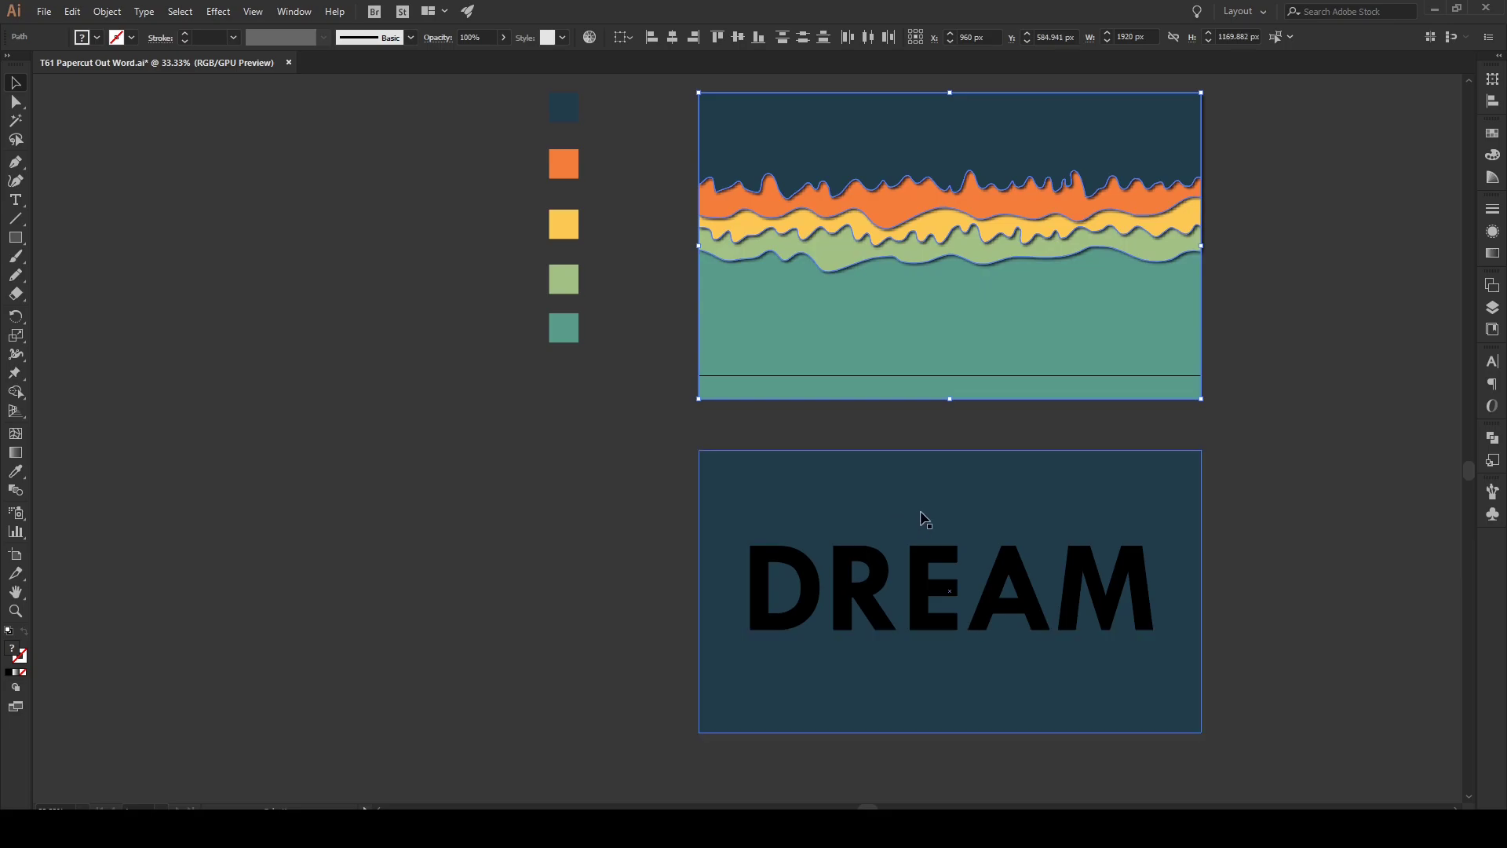
click(1325, 435)
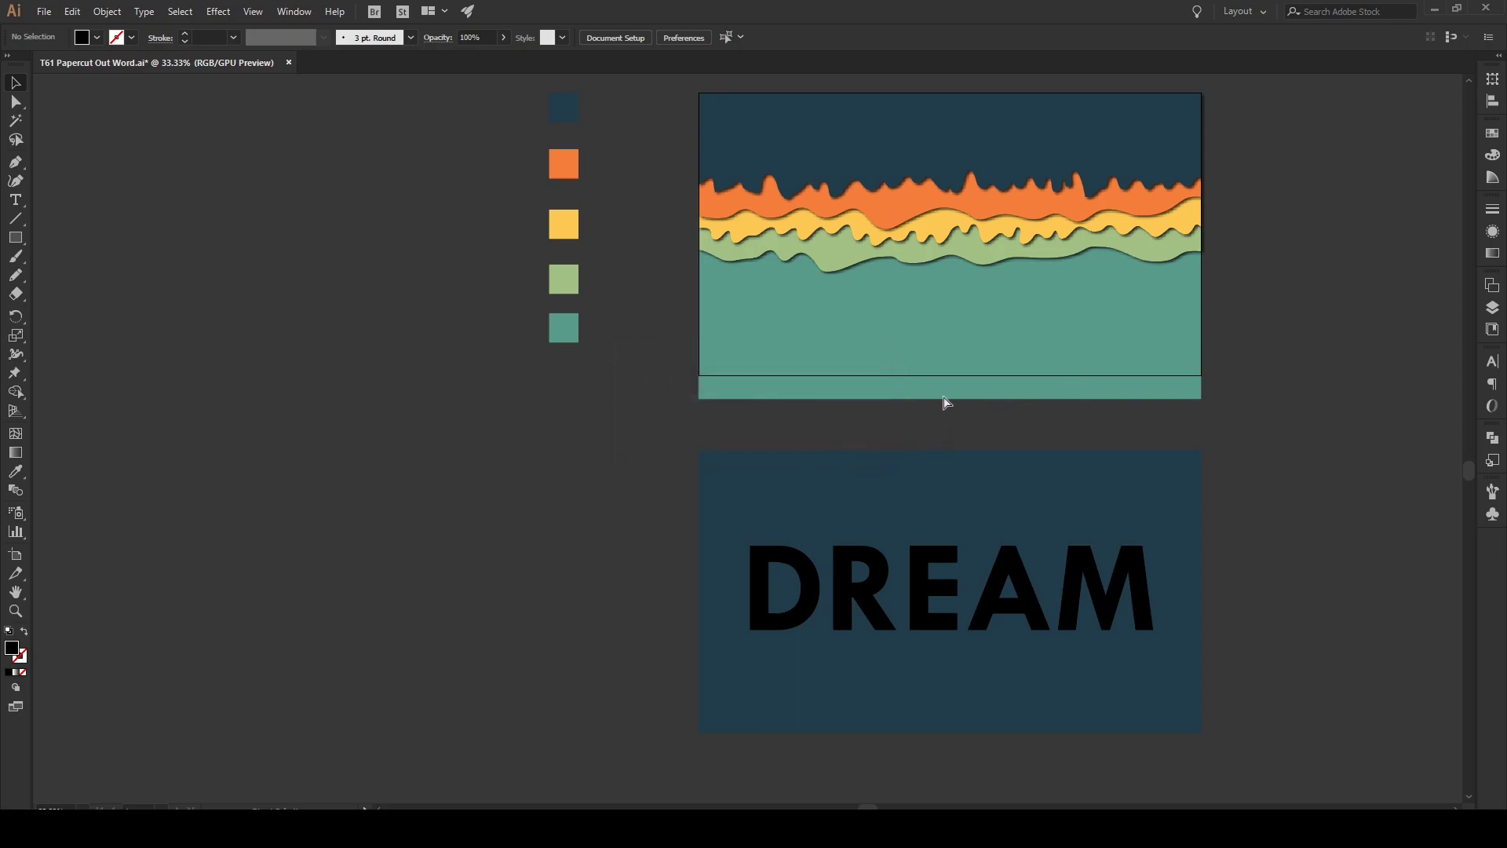
key(ctrl+z)
key(ctrl+z)
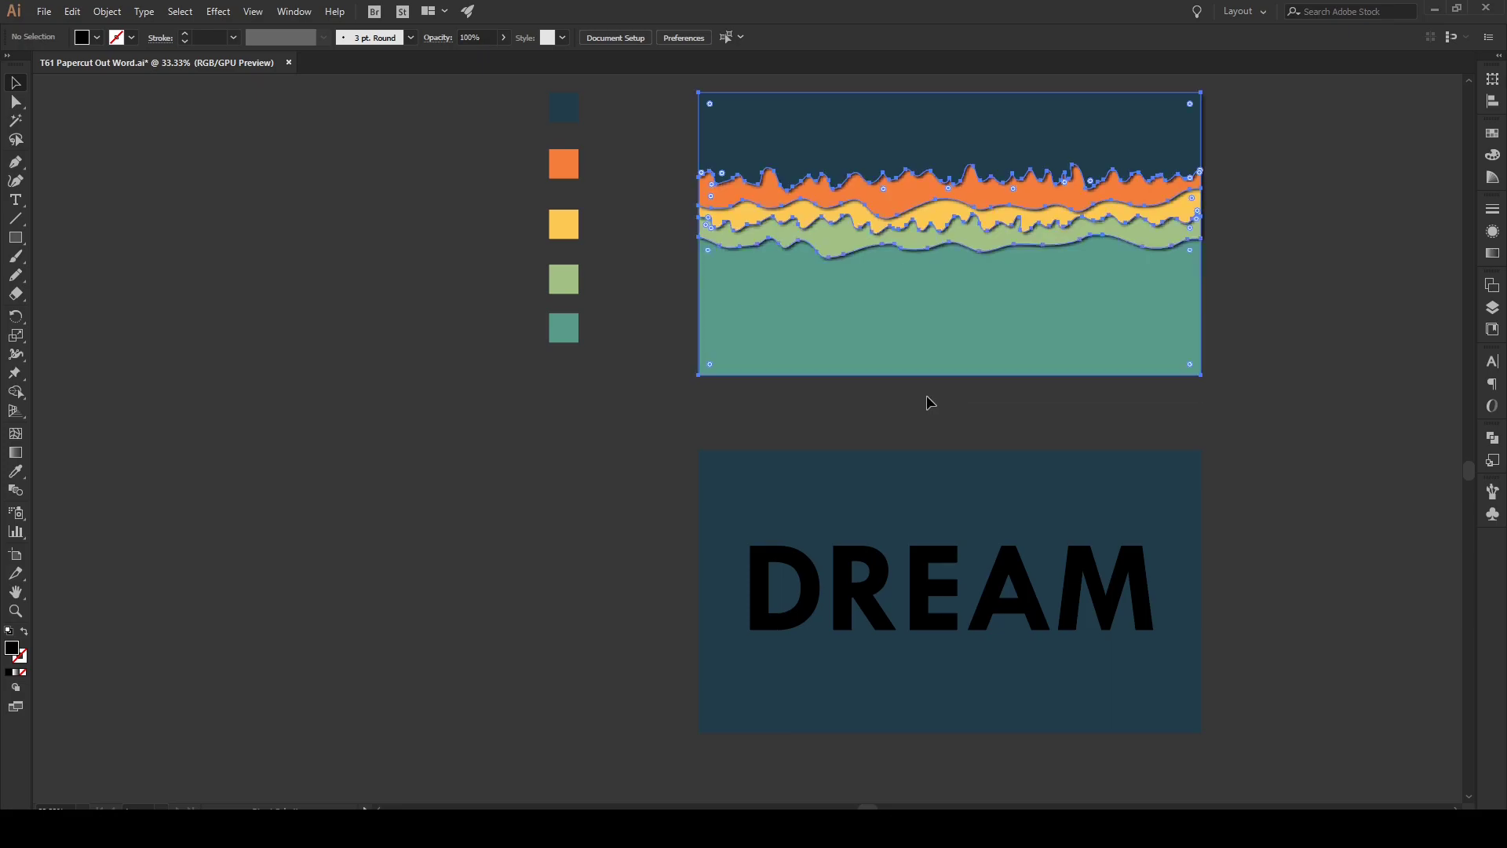
- Expand the DREAM text into outlined letter shapes using Object > Expand with Object and Fill
click(1295, 406)
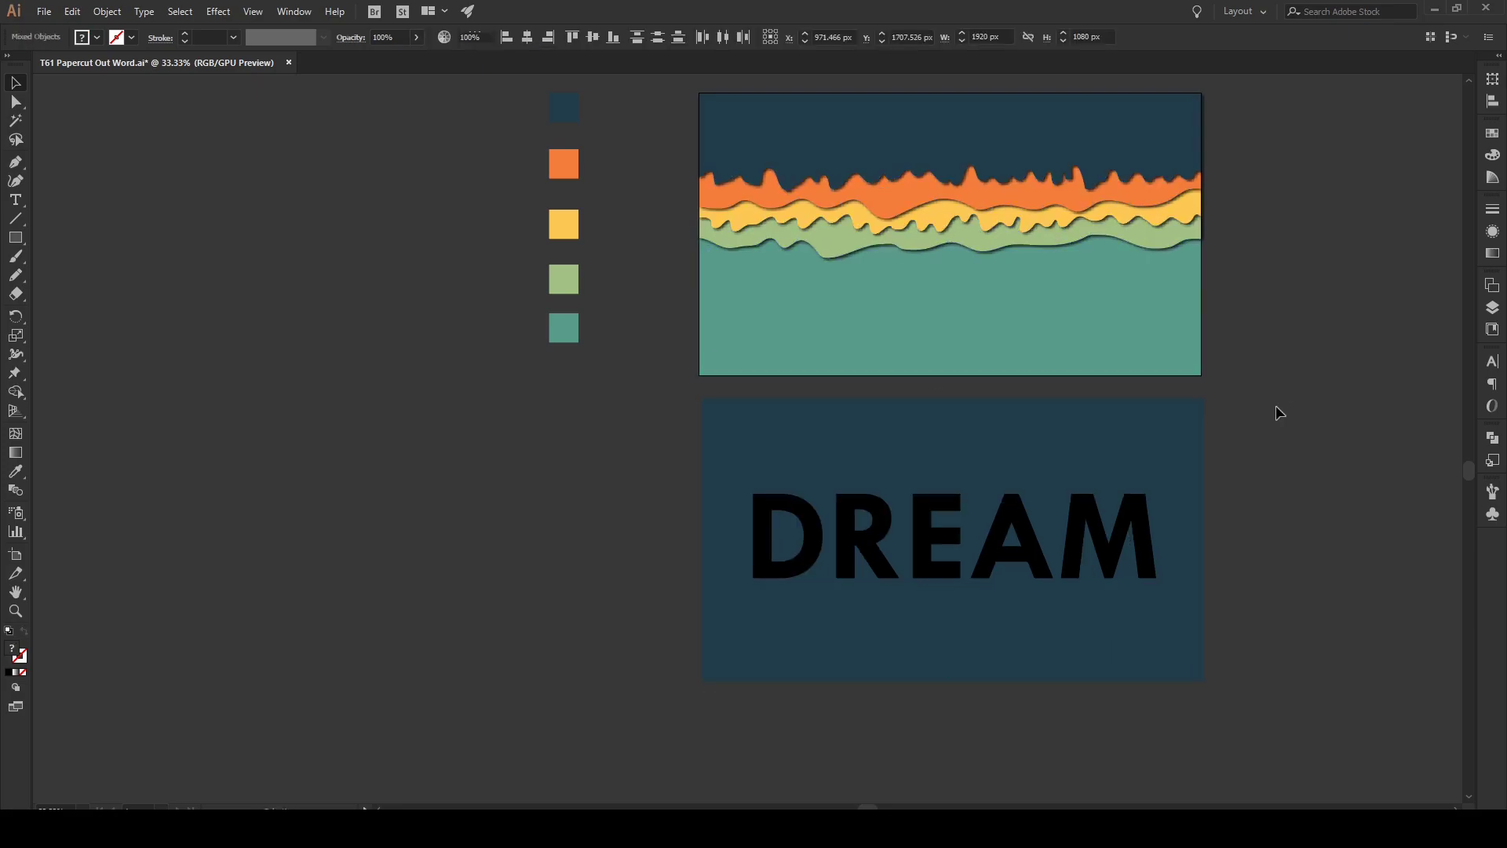
click(971, 537)
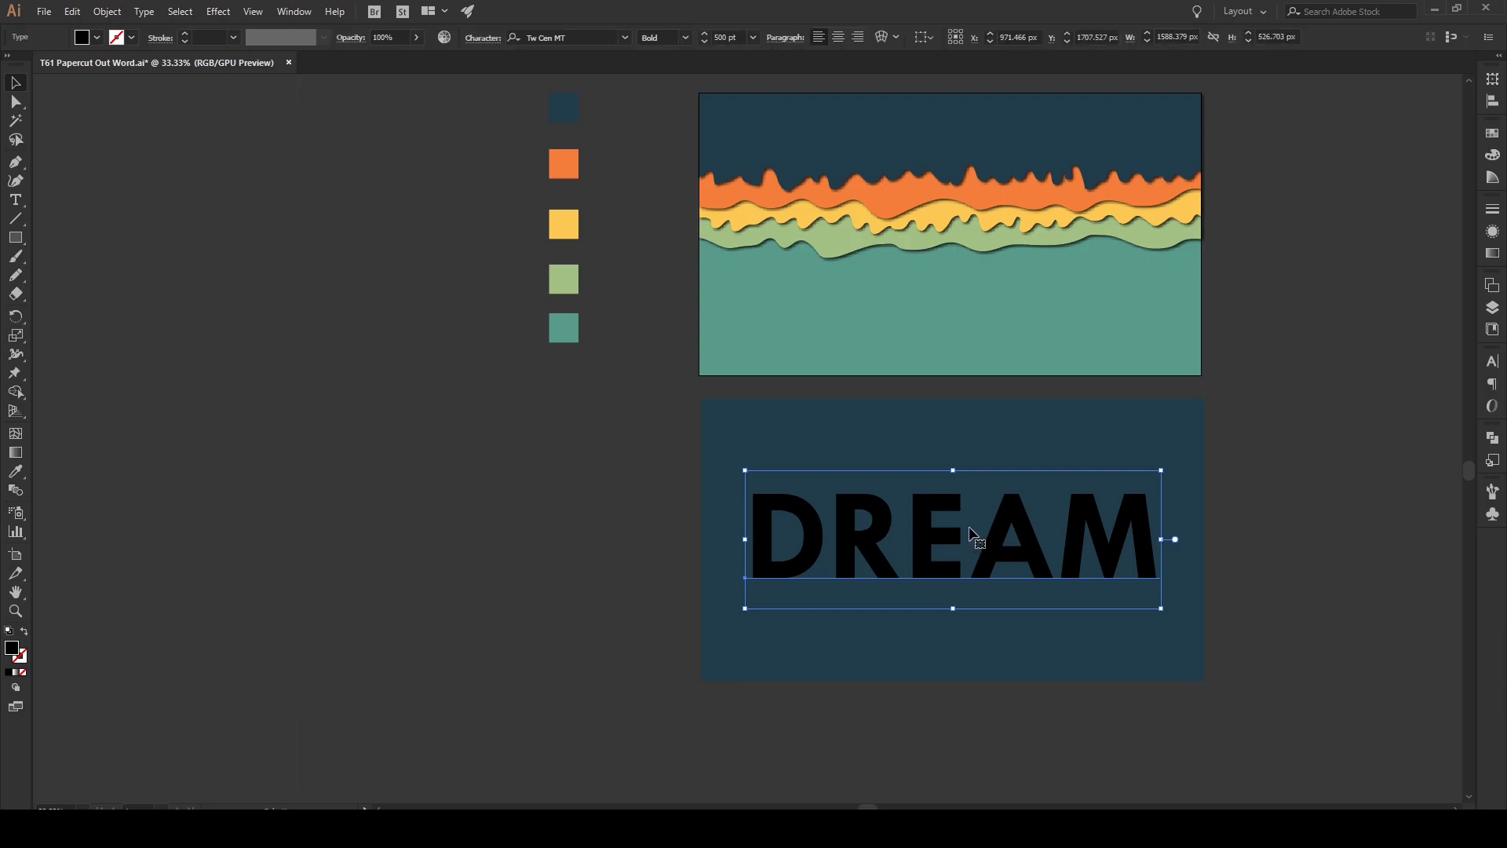
click(108, 12)
click(130, 175)
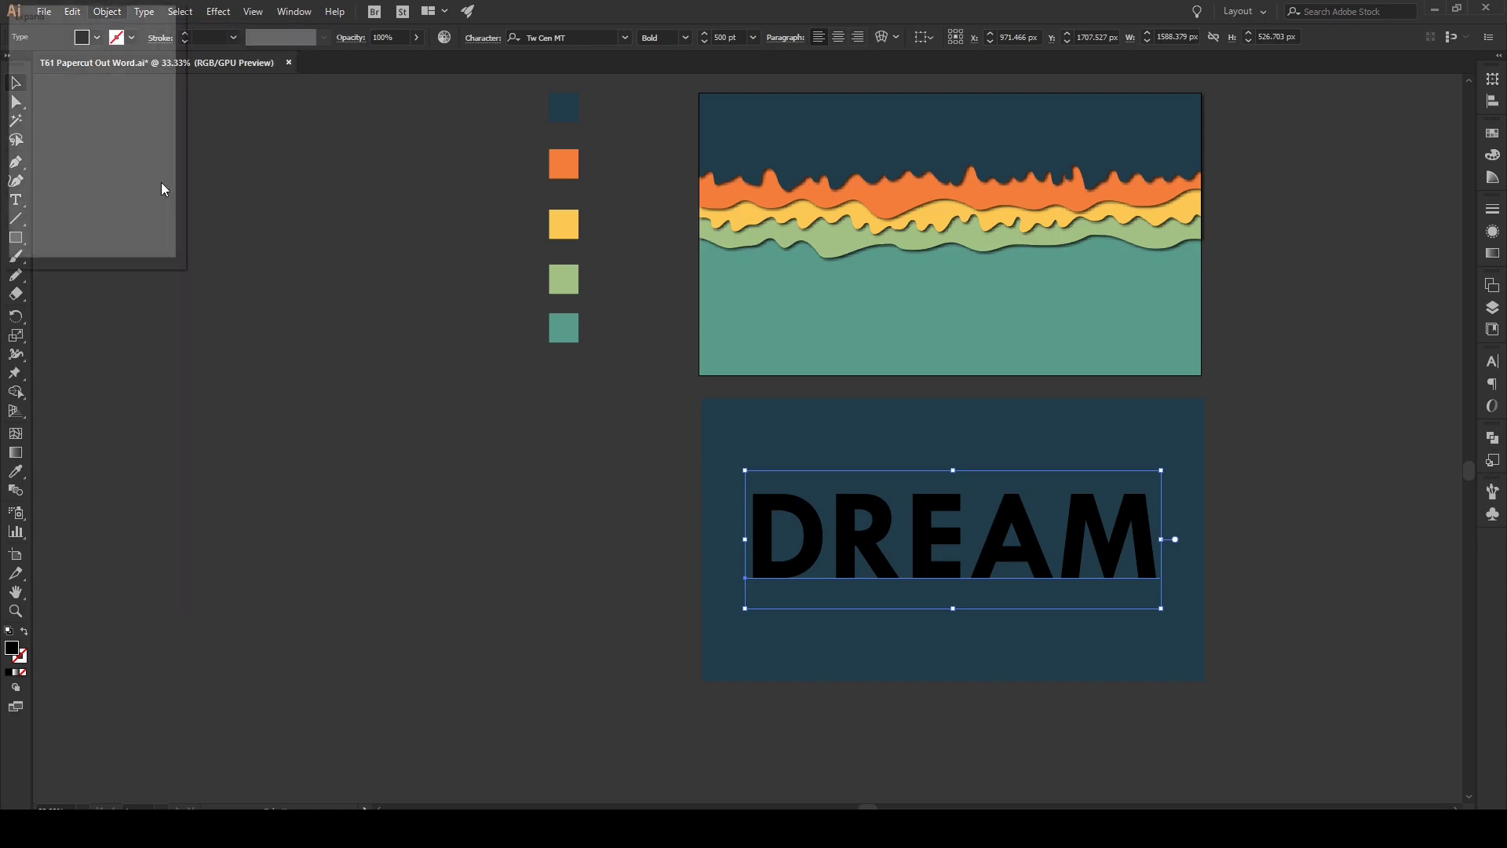
click(56, 230)
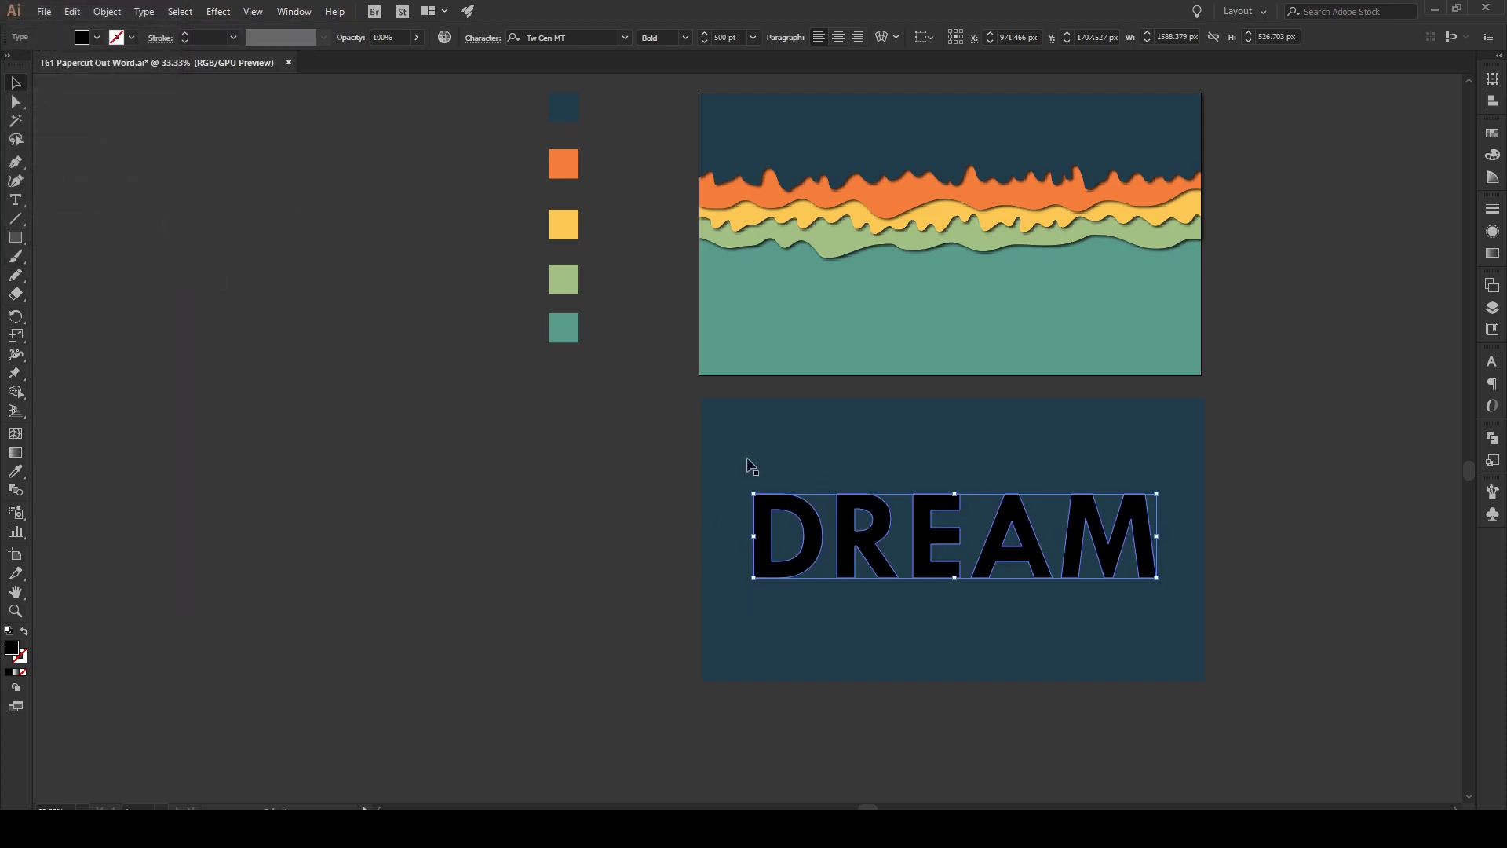
click(1358, 441)
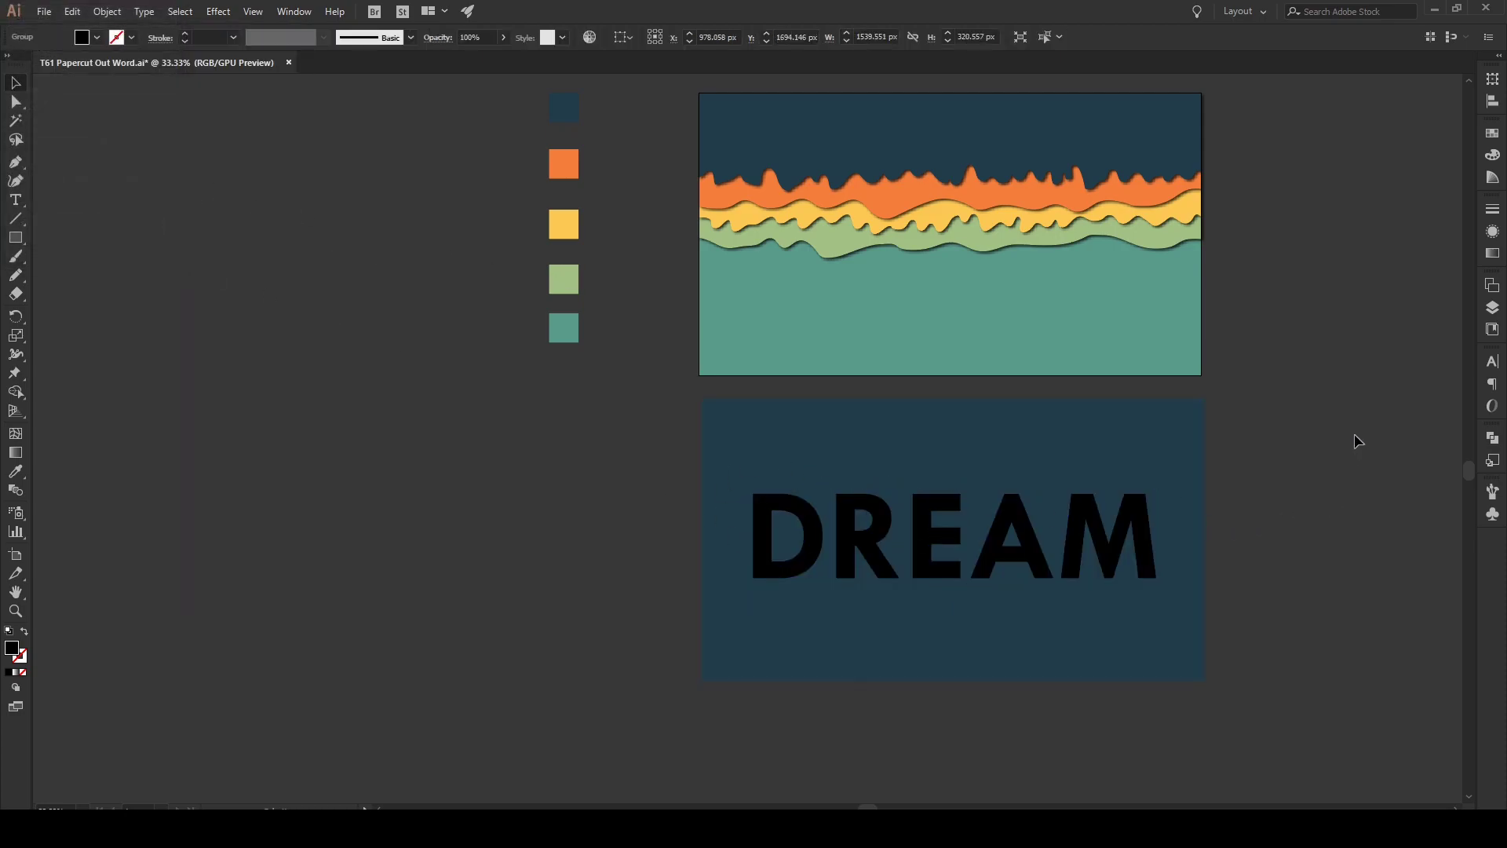
- Divide the navy panel by the DREAM letter outlines and ungroup the resulting pieces
drag(561, 681, 562, 682)
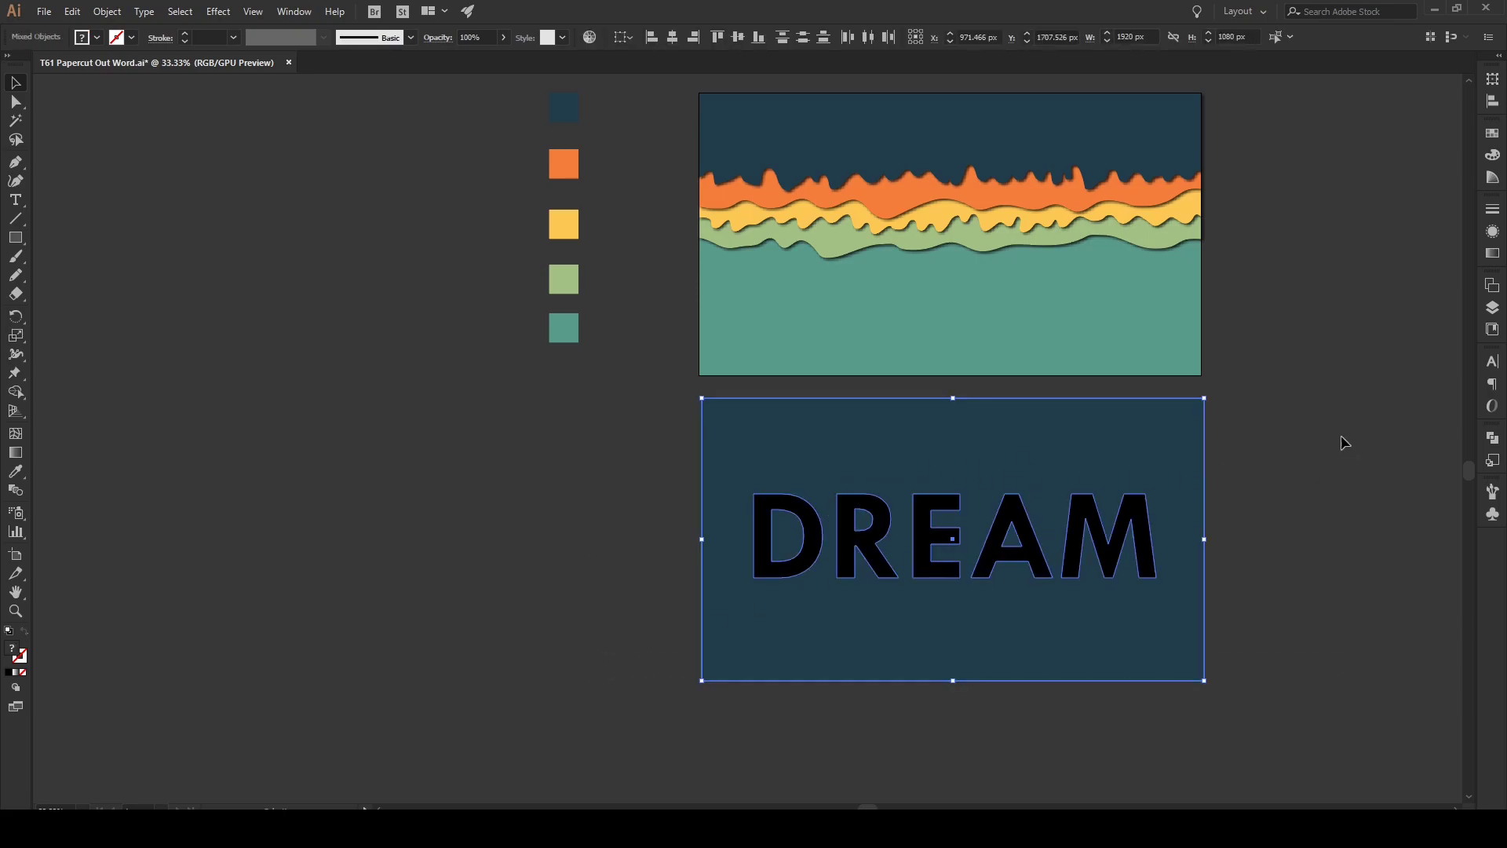
click(1491, 438)
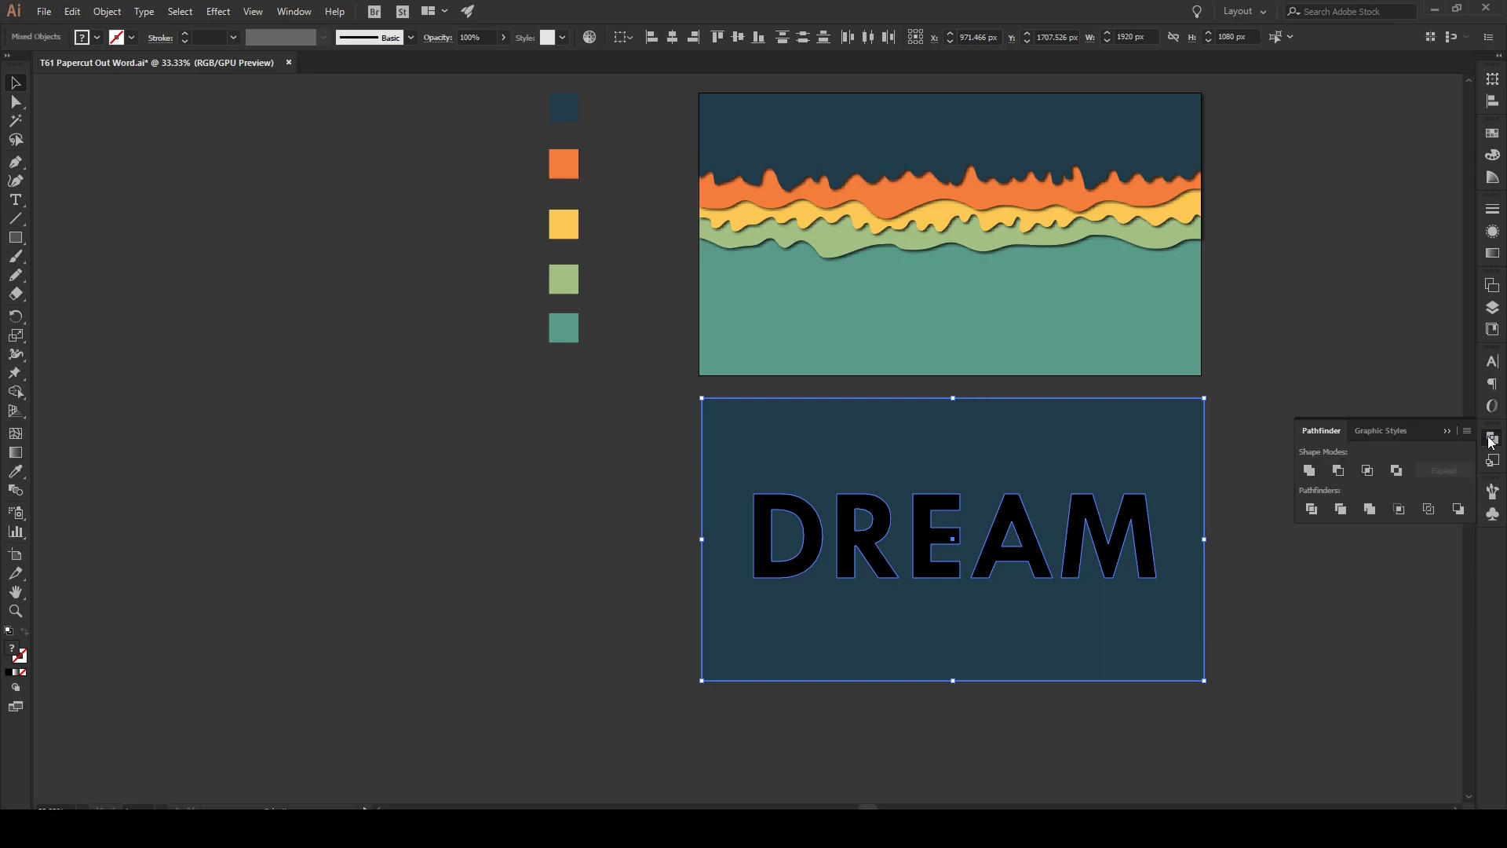
click(1312, 510)
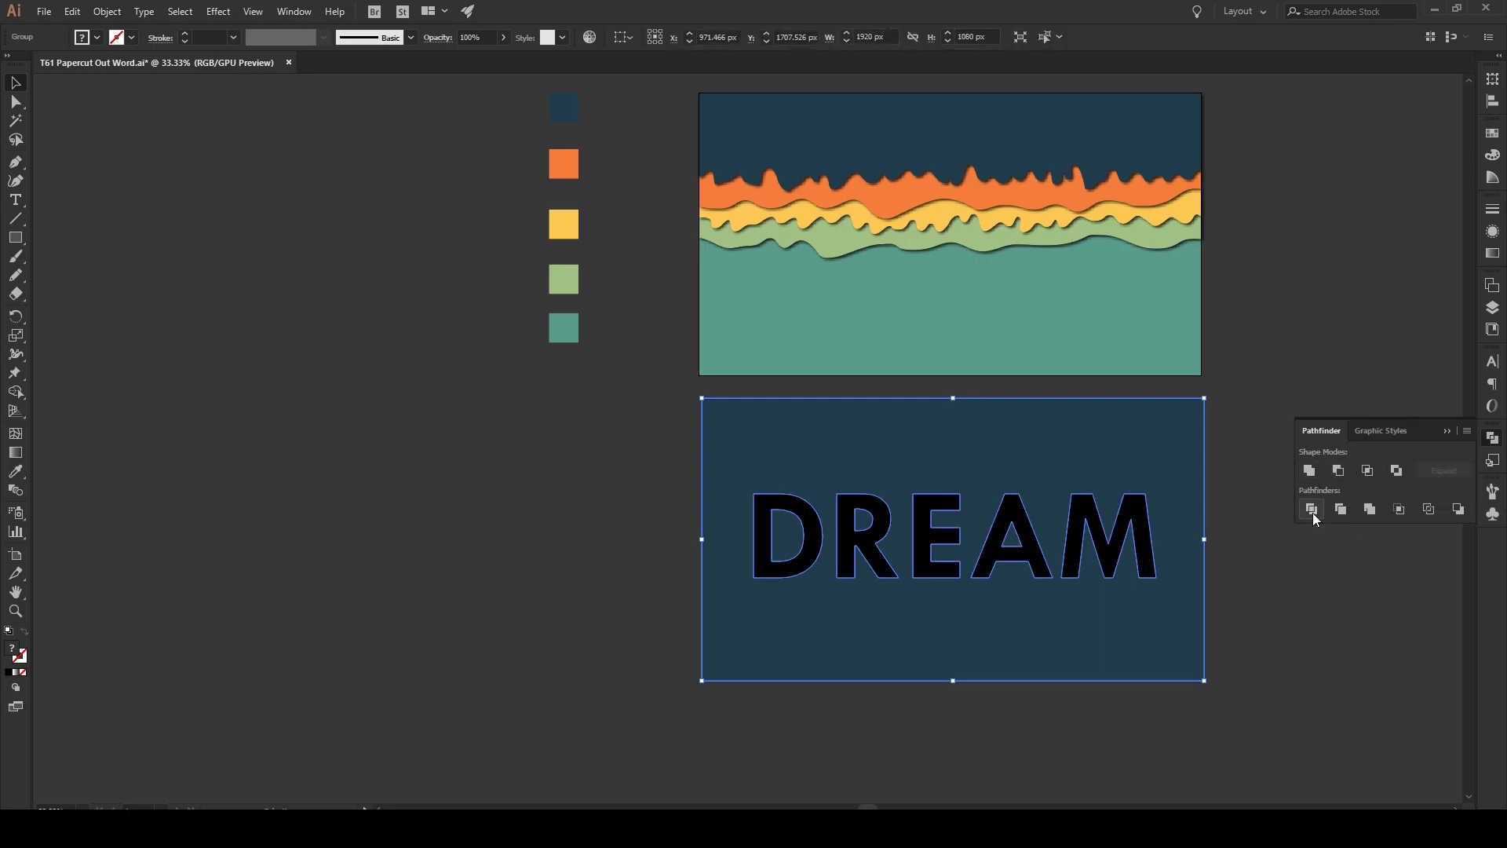
click(1299, 594)
click(992, 600)
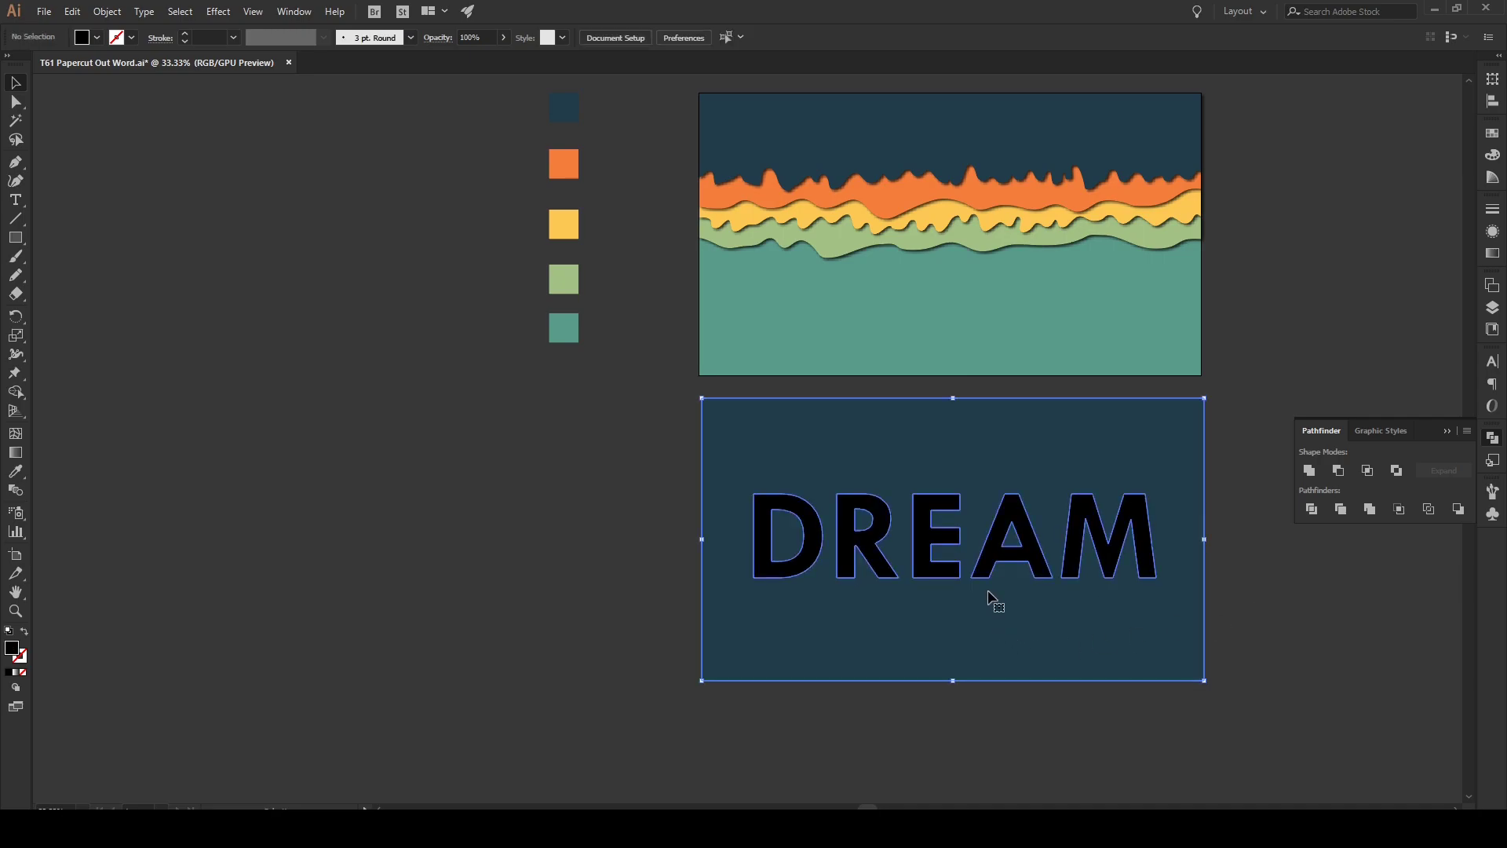
right_click(991, 590)
click(1045, 474)
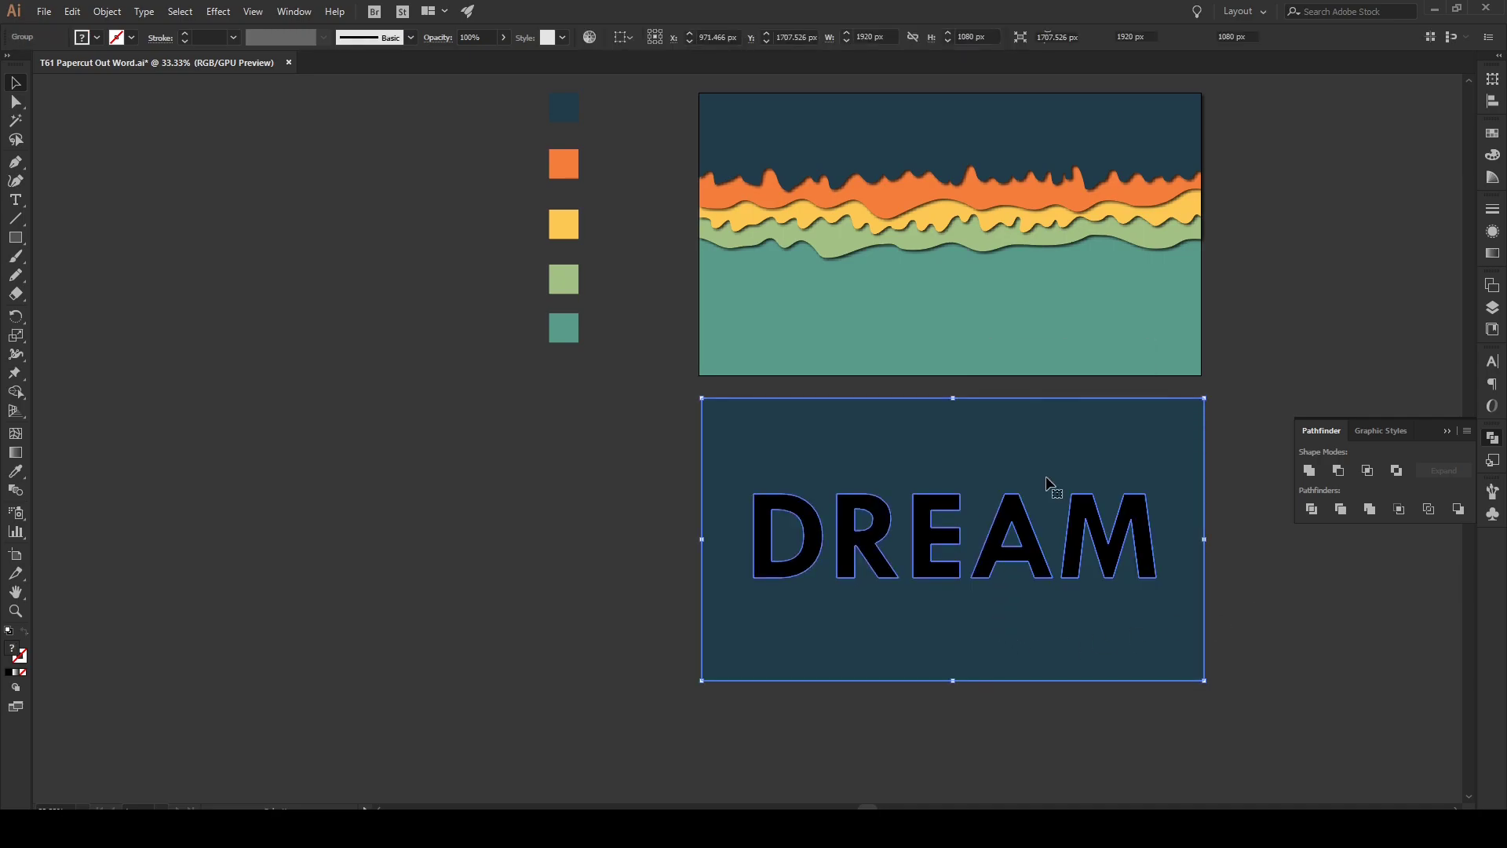
click(1275, 600)
- Send the letter M and letter A pieces behind the navy panel
click(1142, 530)
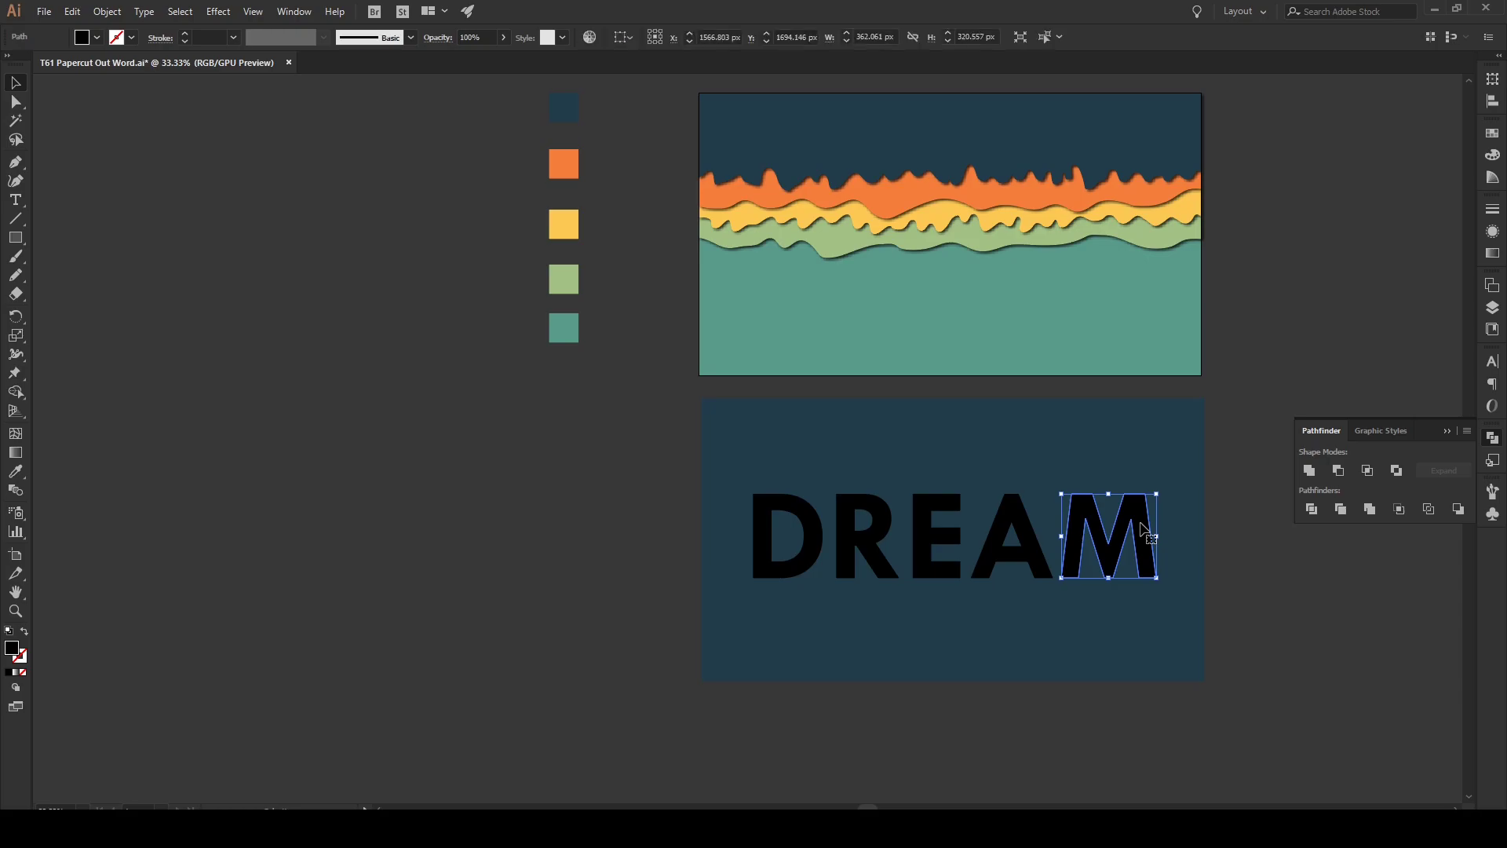
key(ctrl+shift+bracketleft)
click(1087, 538)
click(1036, 545)
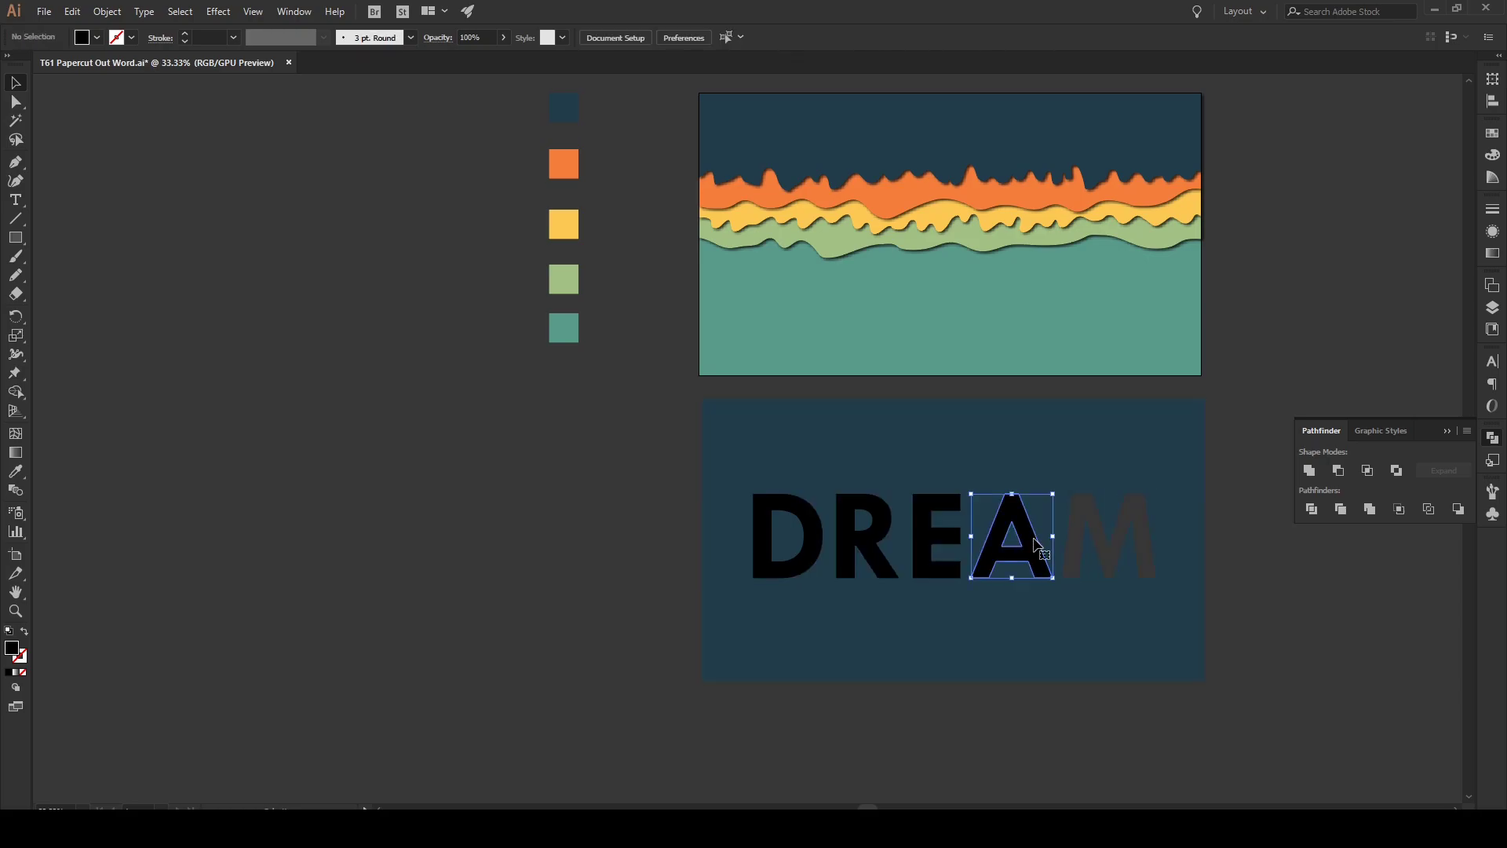
key(ctrl+shift+bracketleft)
click(958, 548)
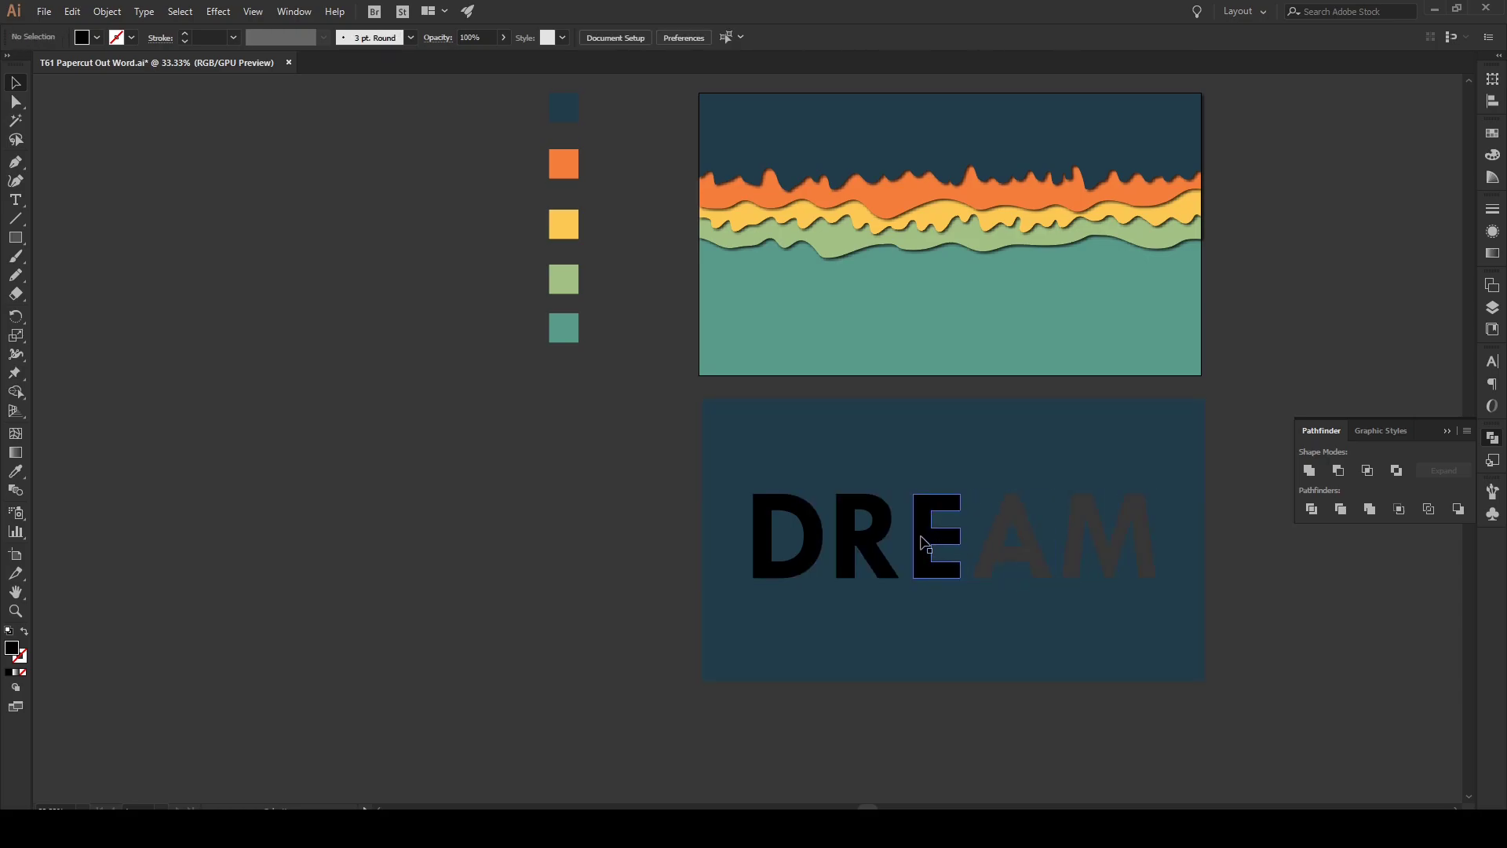
- Try moving the cut-out panel up over the wavy bands, then undo it
click(969, 462)
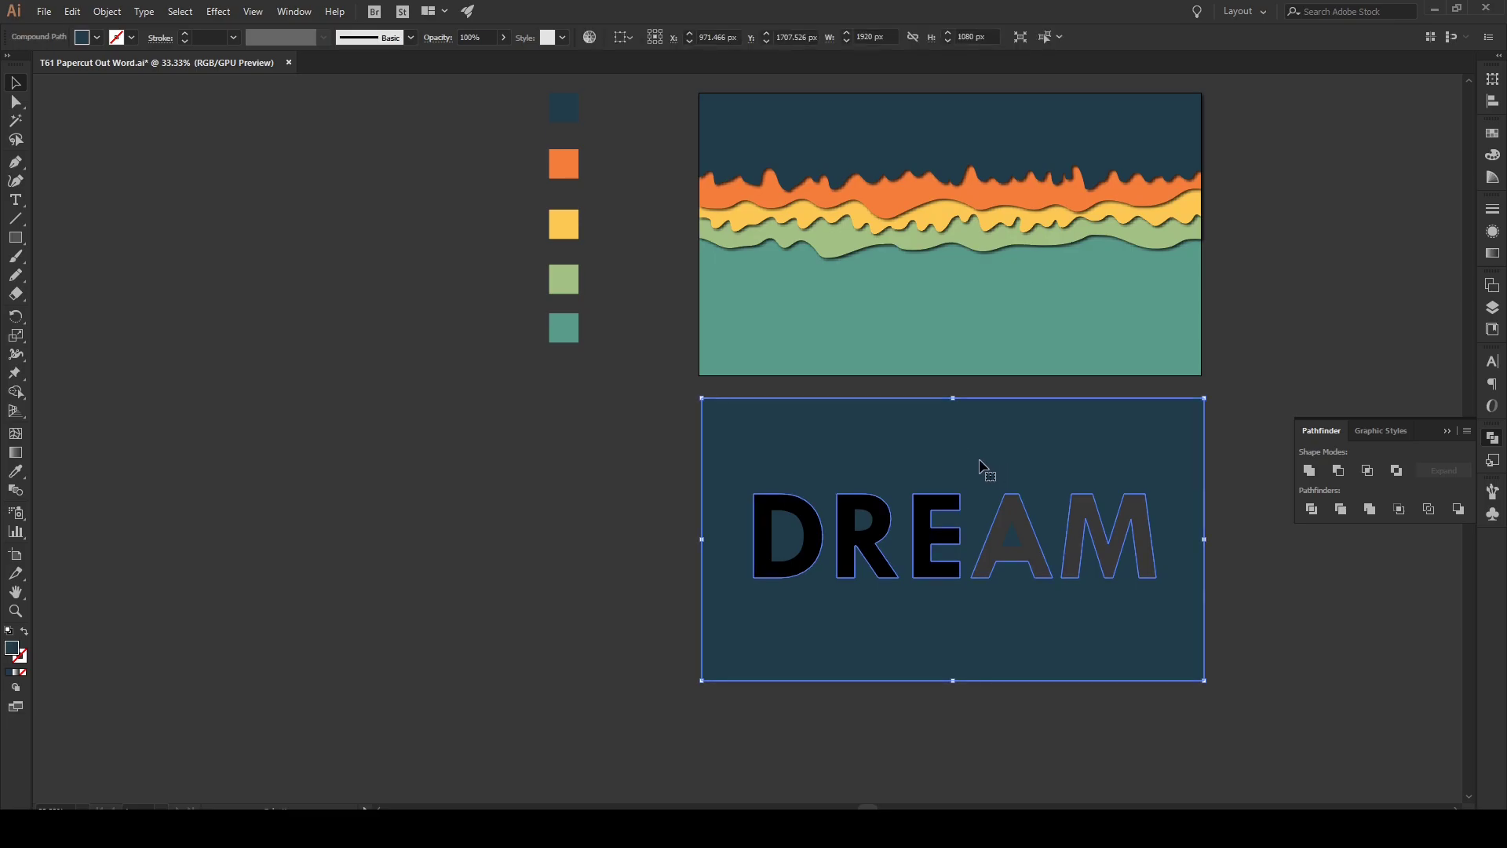
drag(995, 478, 987, 174)
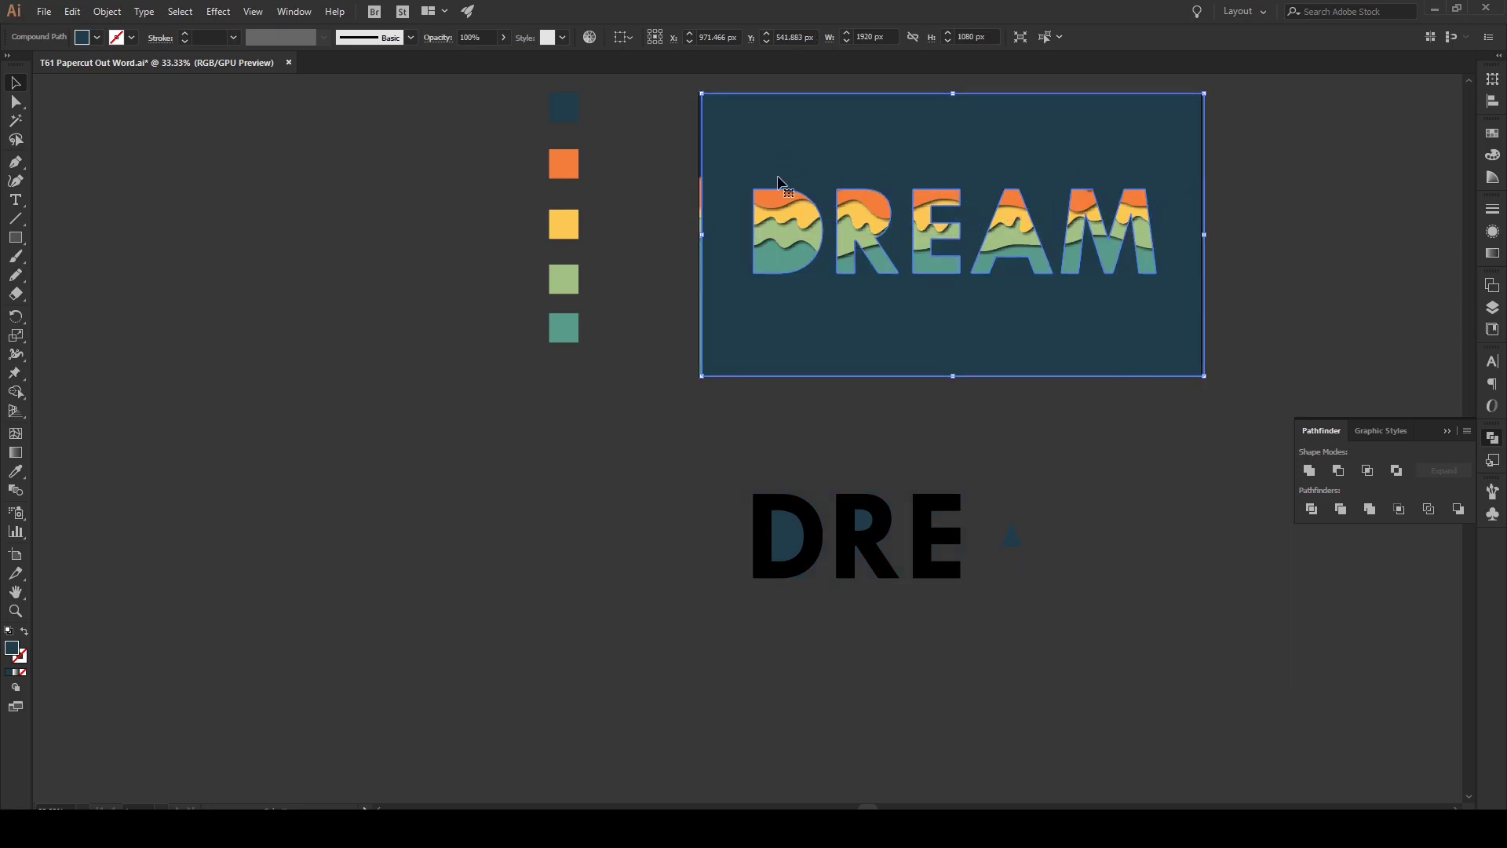
key(ctrl+z)
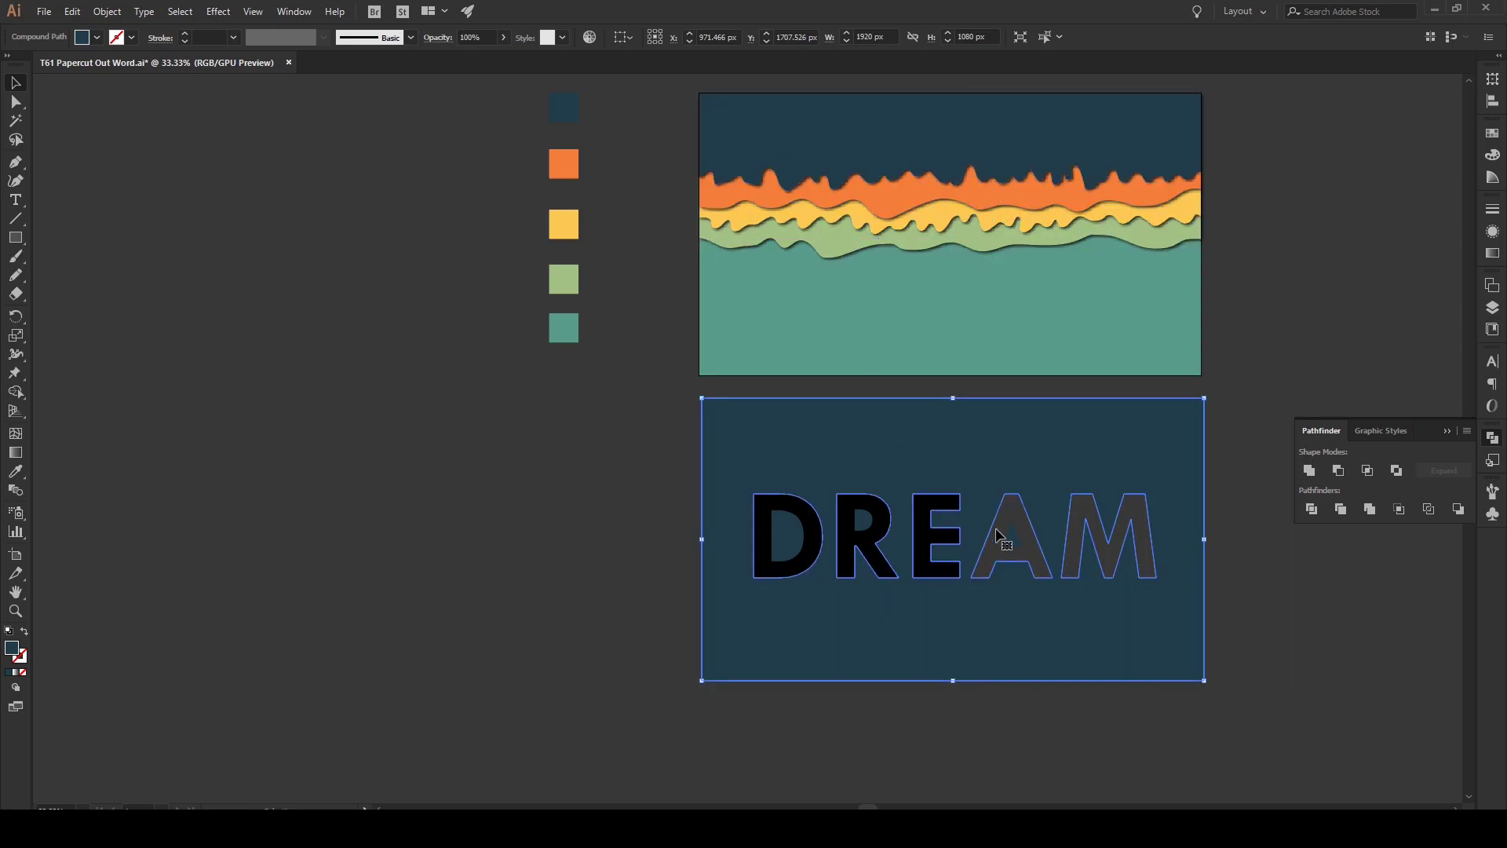
- Inspect the letters R and D individually, undoing each selection
click(1243, 485)
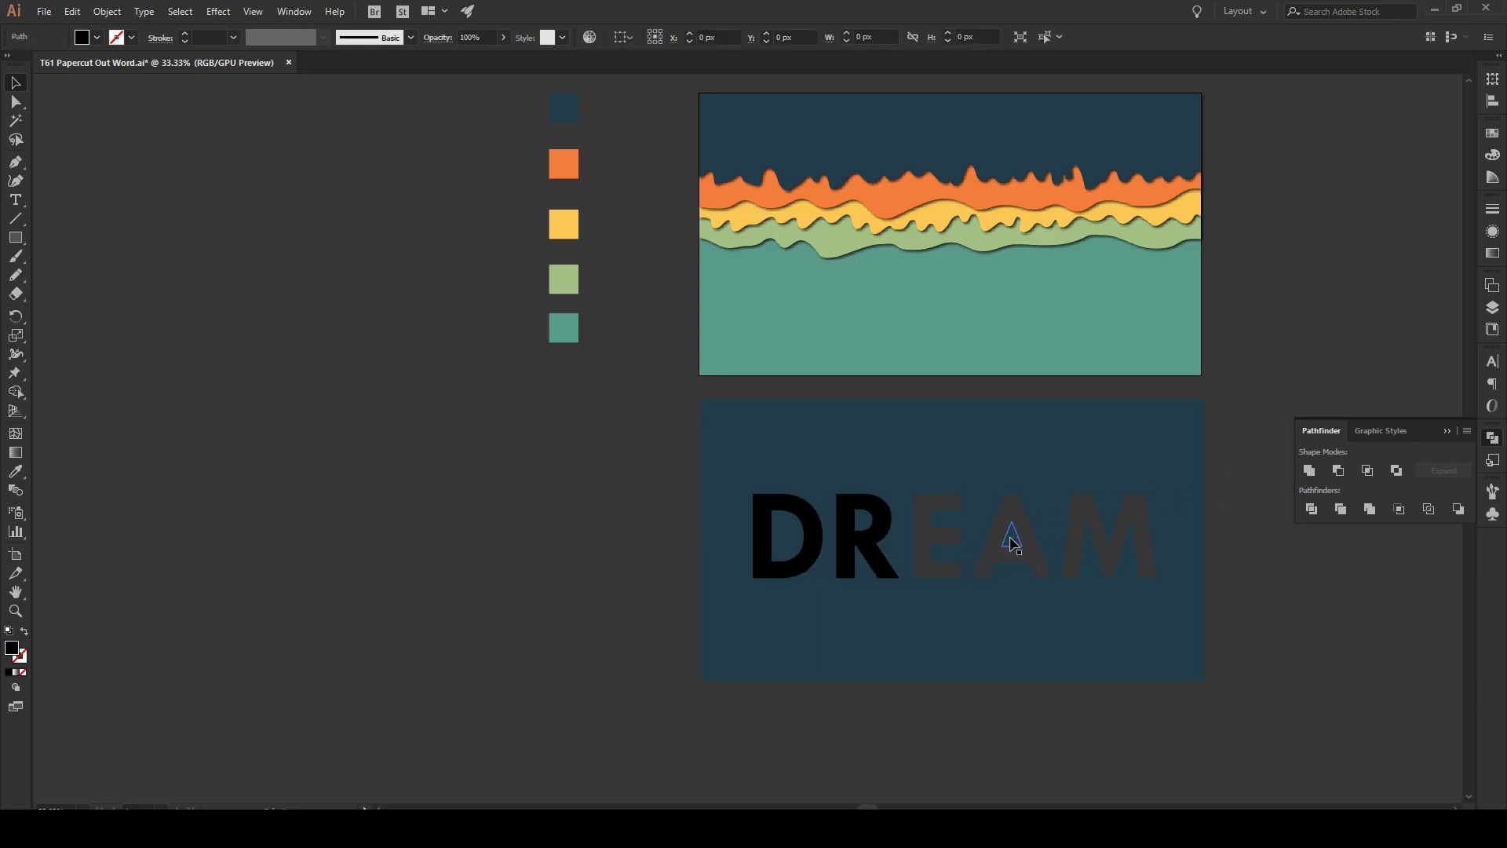
click(851, 543)
key(ctrl+z)
click(776, 537)
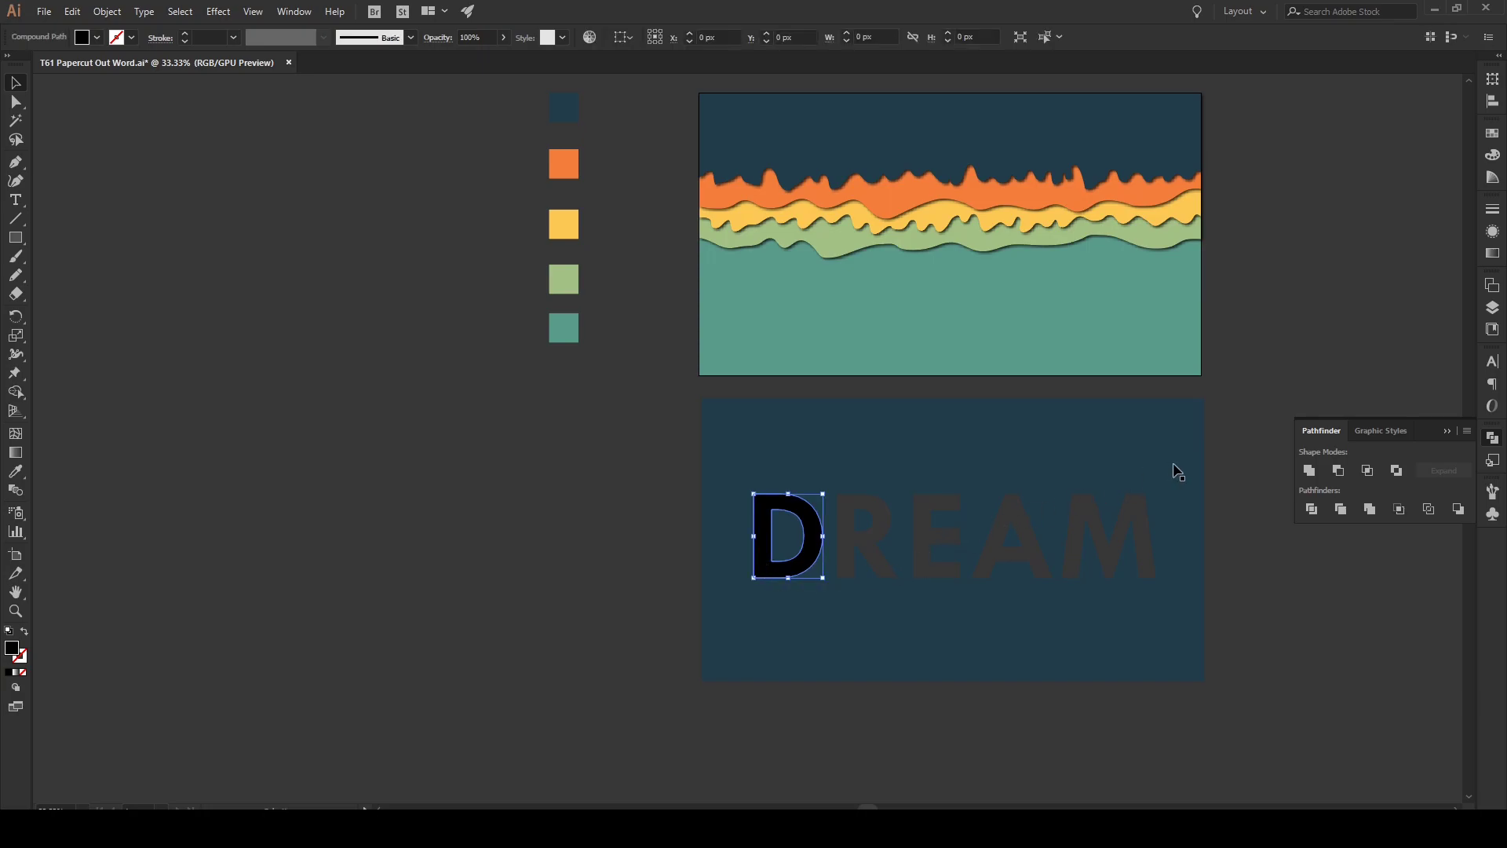
key(ctrl+z)
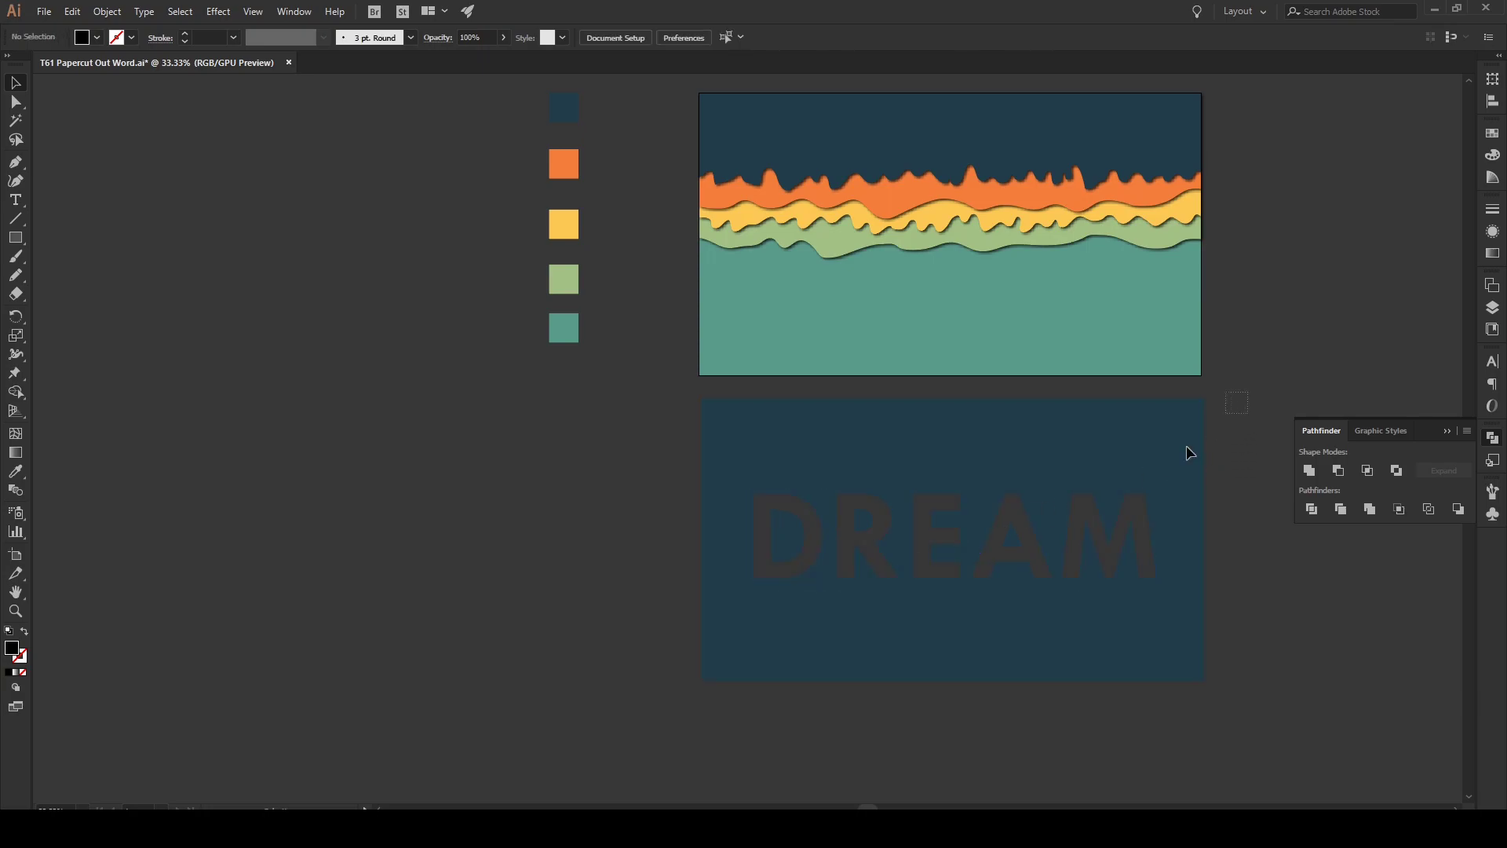
- Move the navy DREAM panel up over the wave artwork, snapping its top-left corner to the artboard corner
click(725, 624)
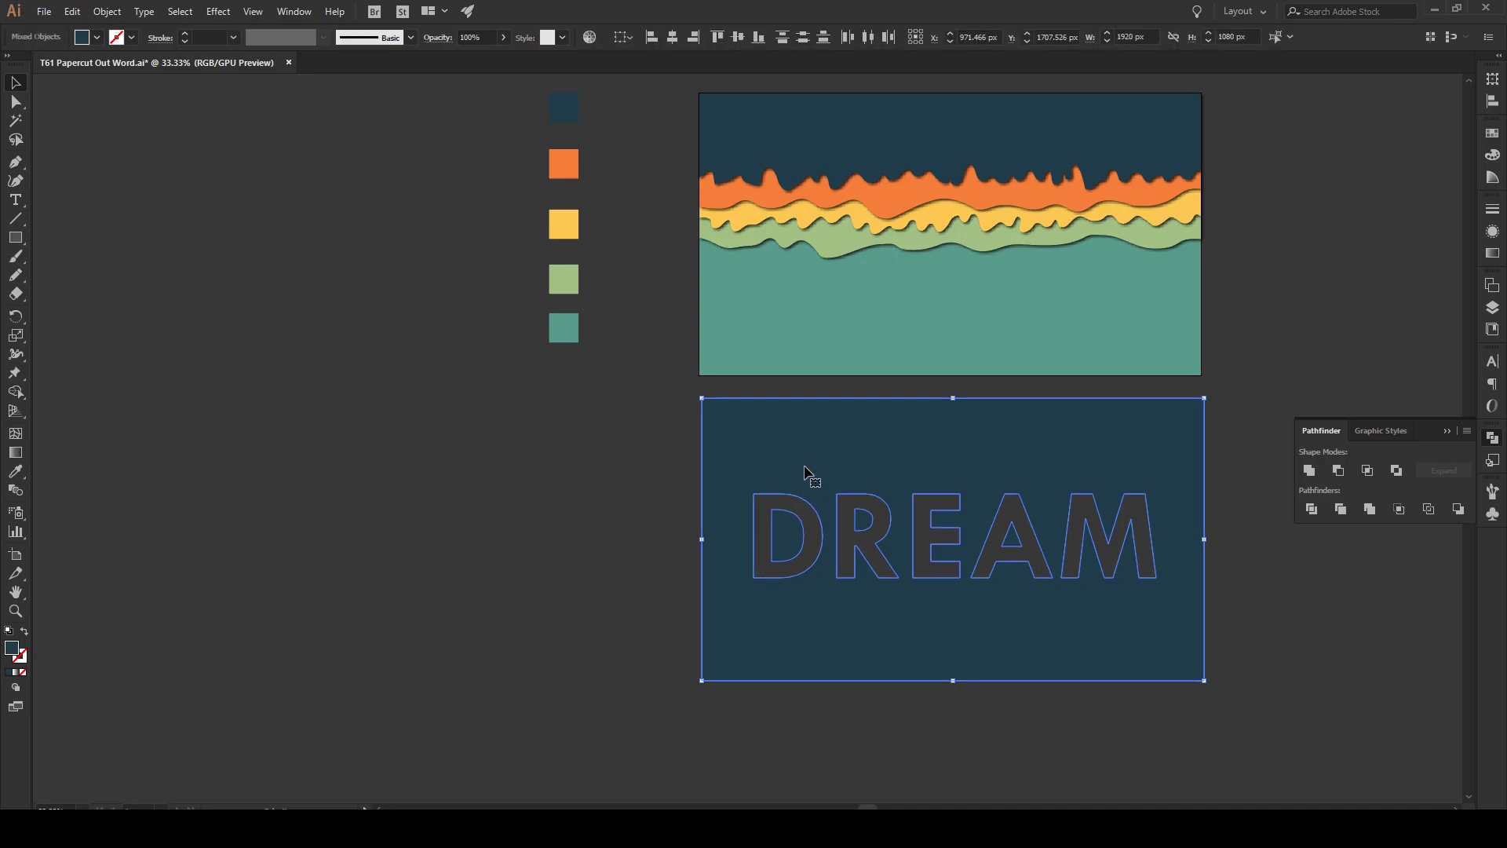
drag(801, 467, 798, 163)
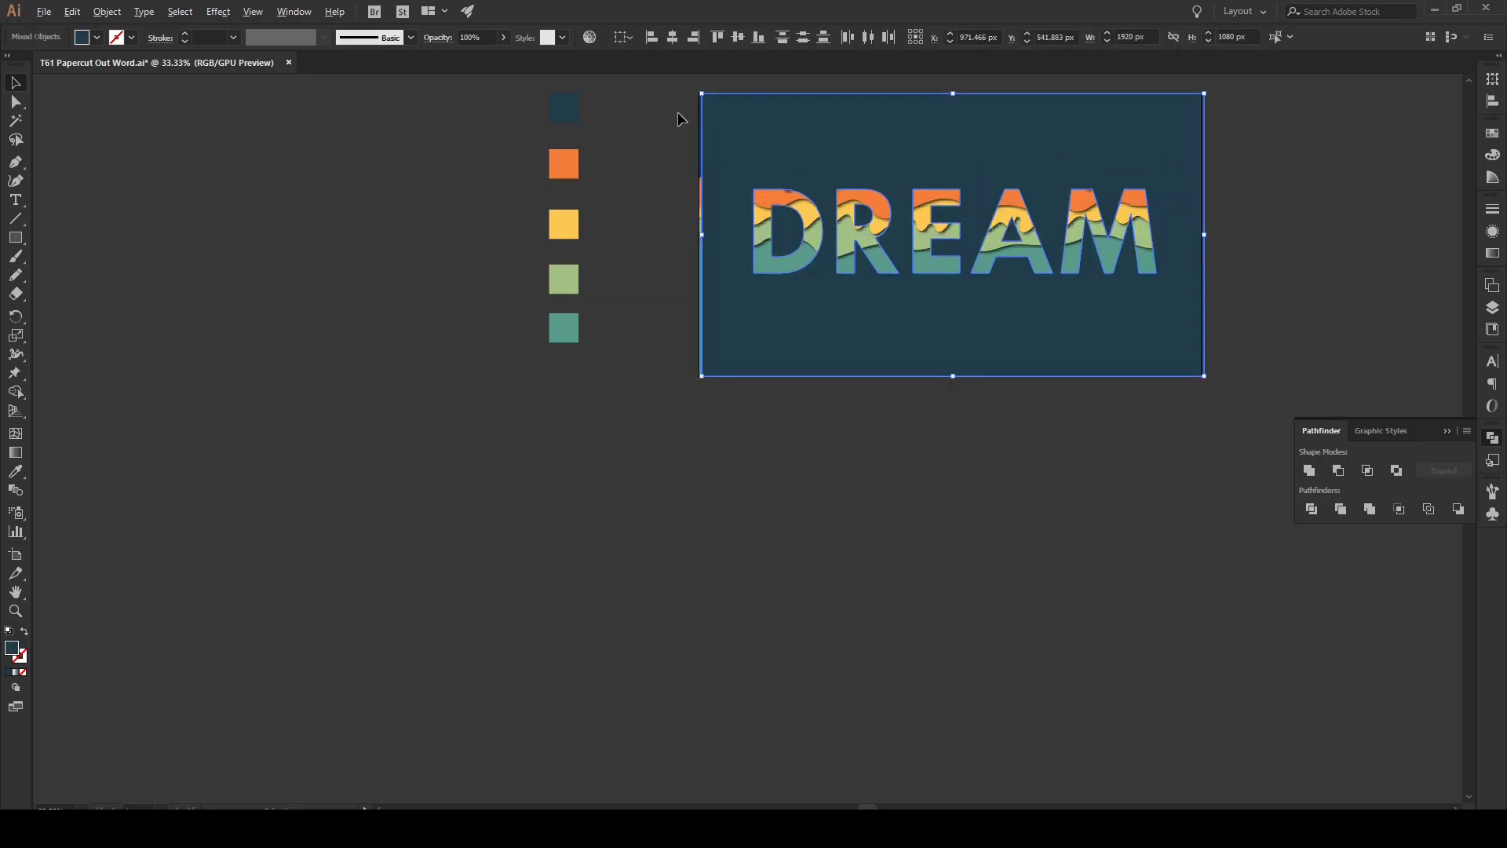
scroll(682, 115, up, 2)
scroll(774, 158, up, 3)
scroll(824, 290, up, 3)
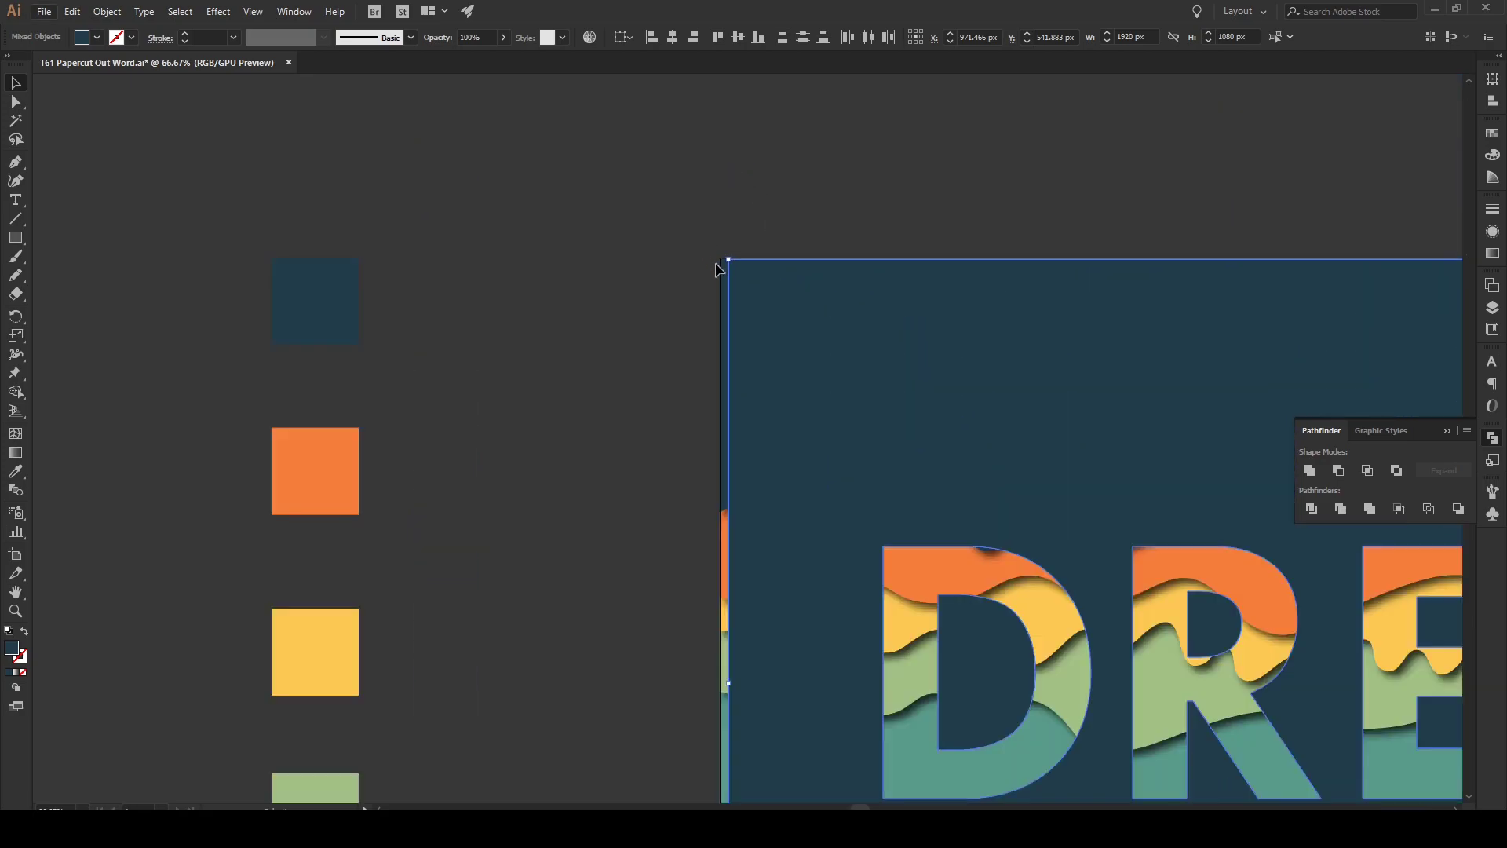
drag(856, 312, 835, 299)
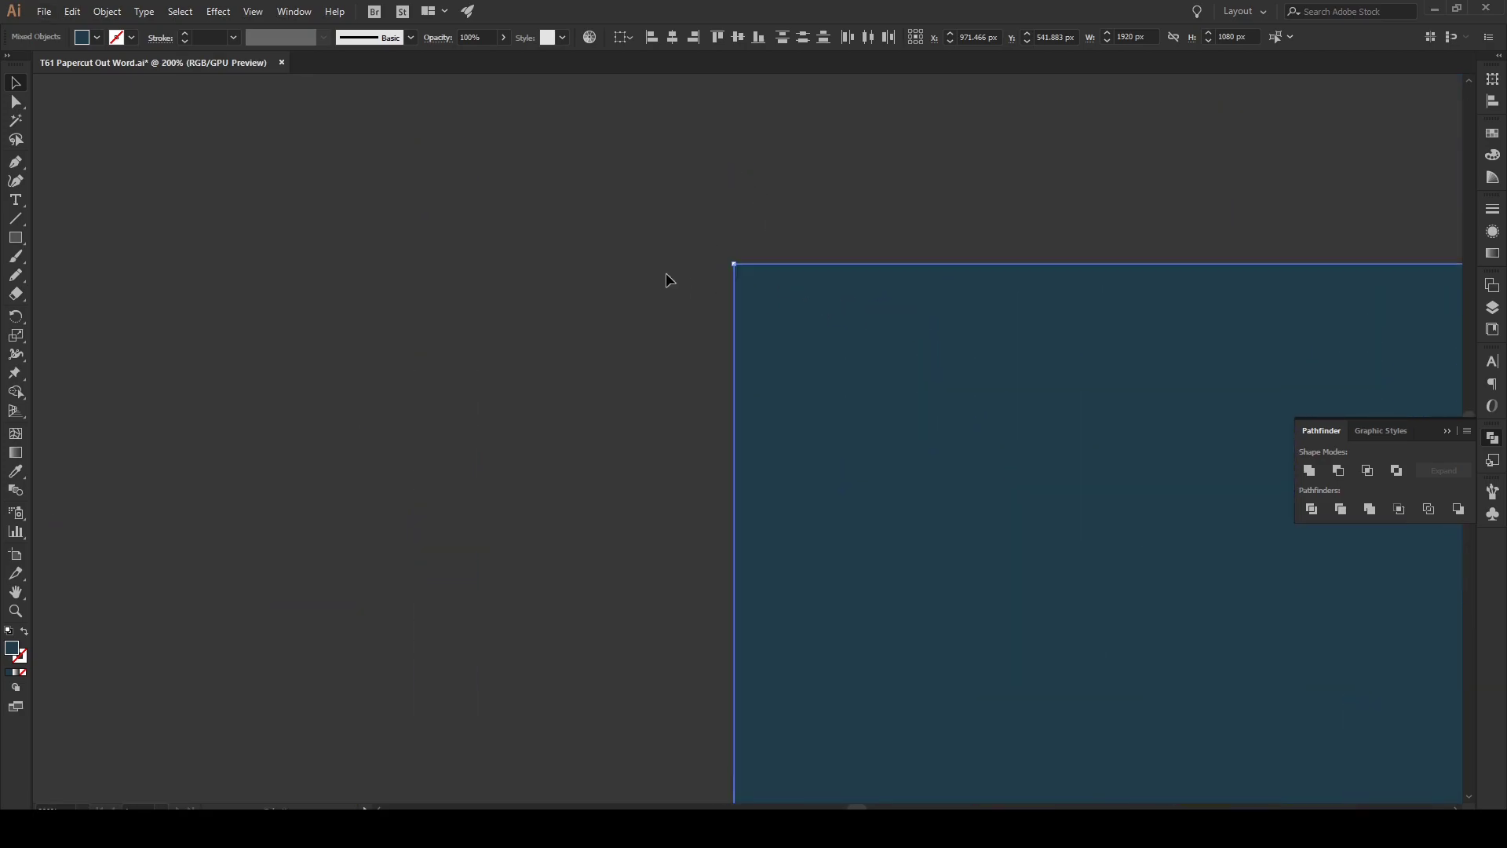
scroll(606, 259, down, 4)
scroll(612, 253, down, 1)
scroll(814, 276, up, 1)
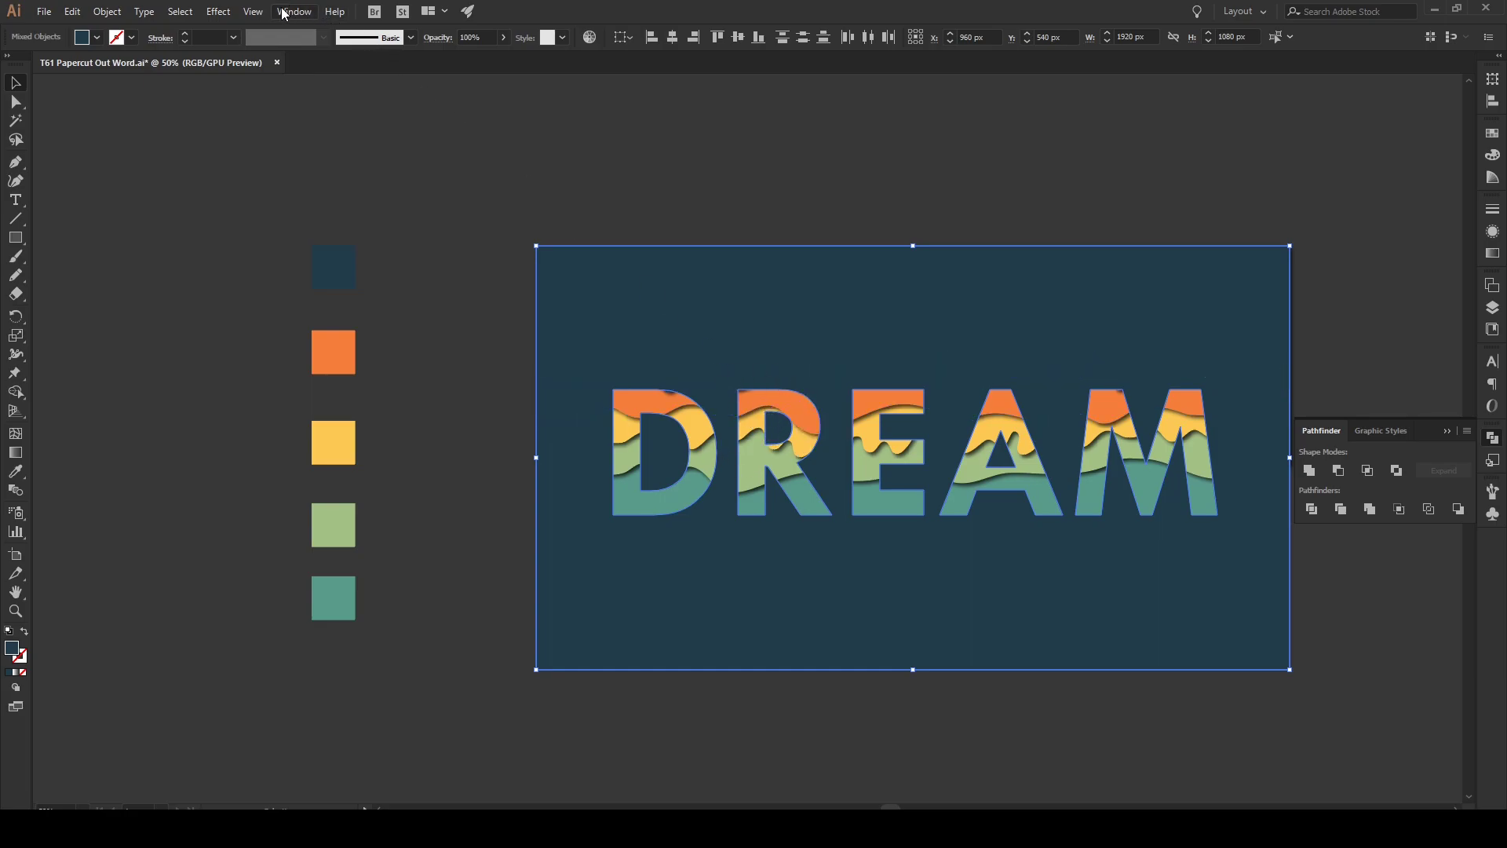
- Add a 75% Multiply drop shadow to the DREAM panel via Effect > Stylize > Drop Shadow
click(219, 12)
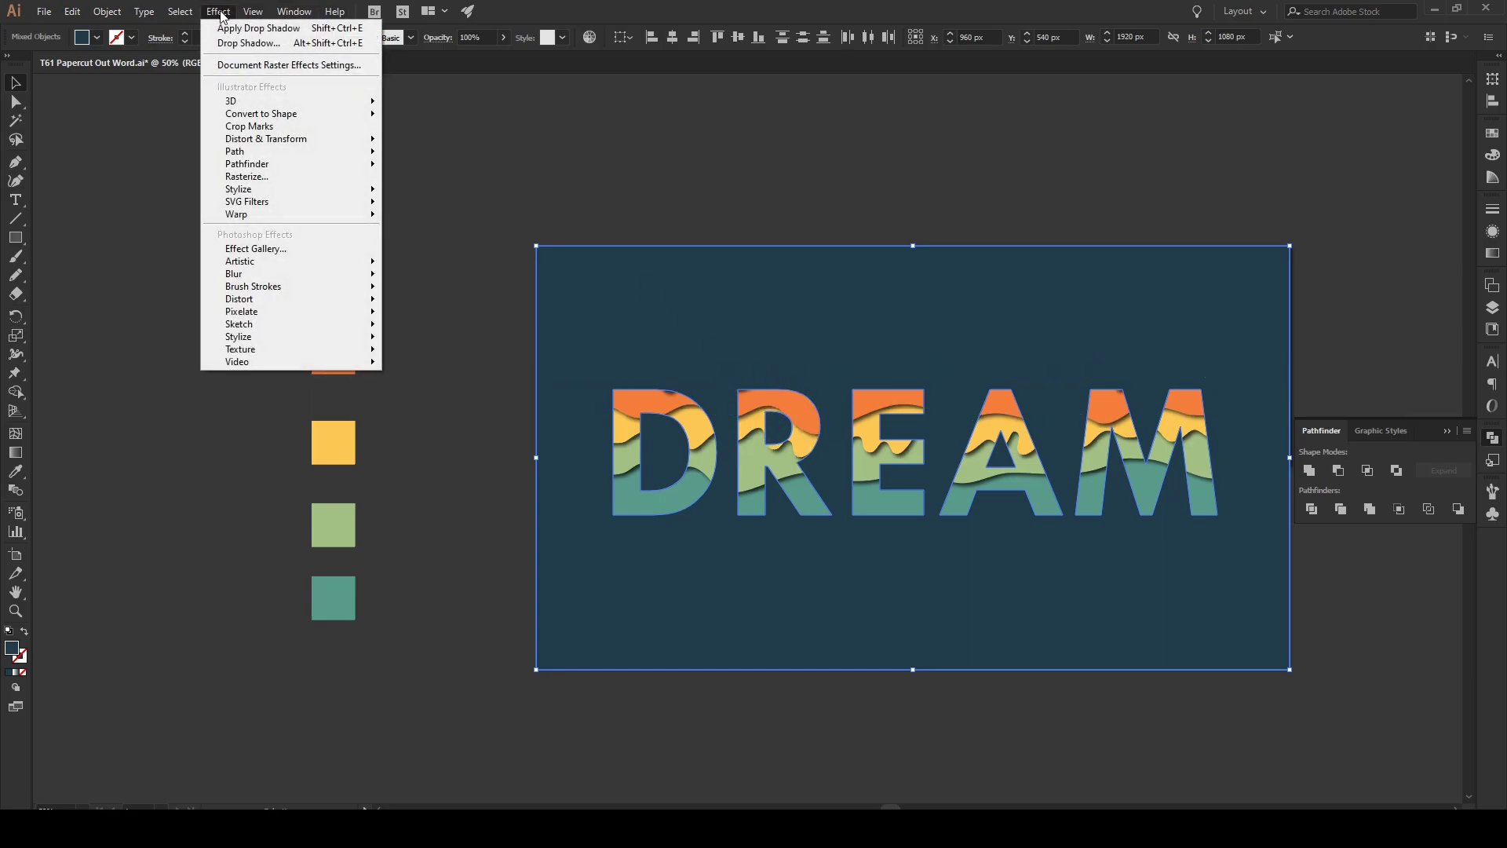
mouse_move(292, 191)
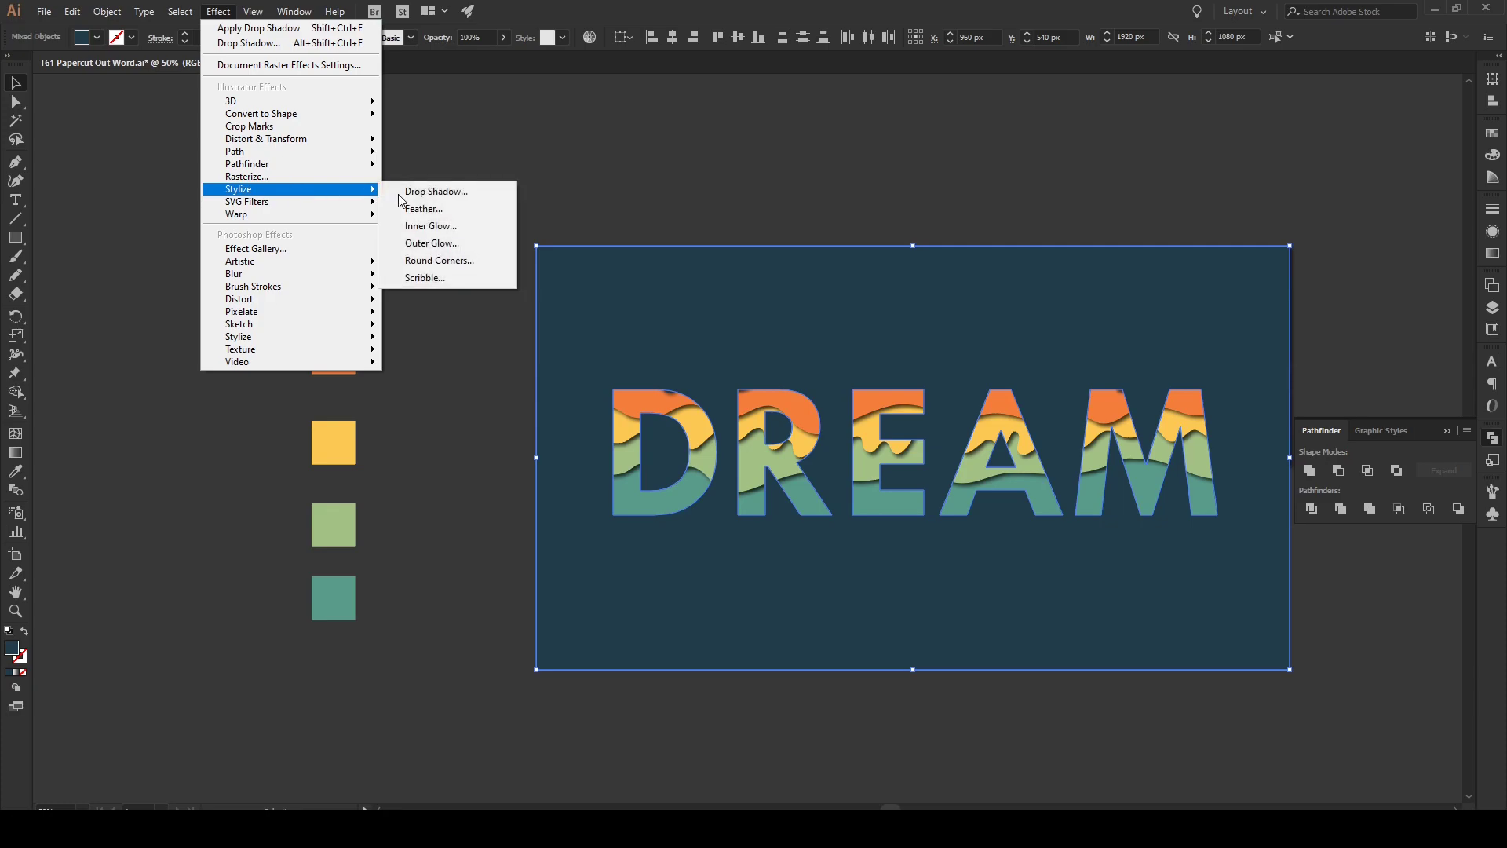
click(451, 192)
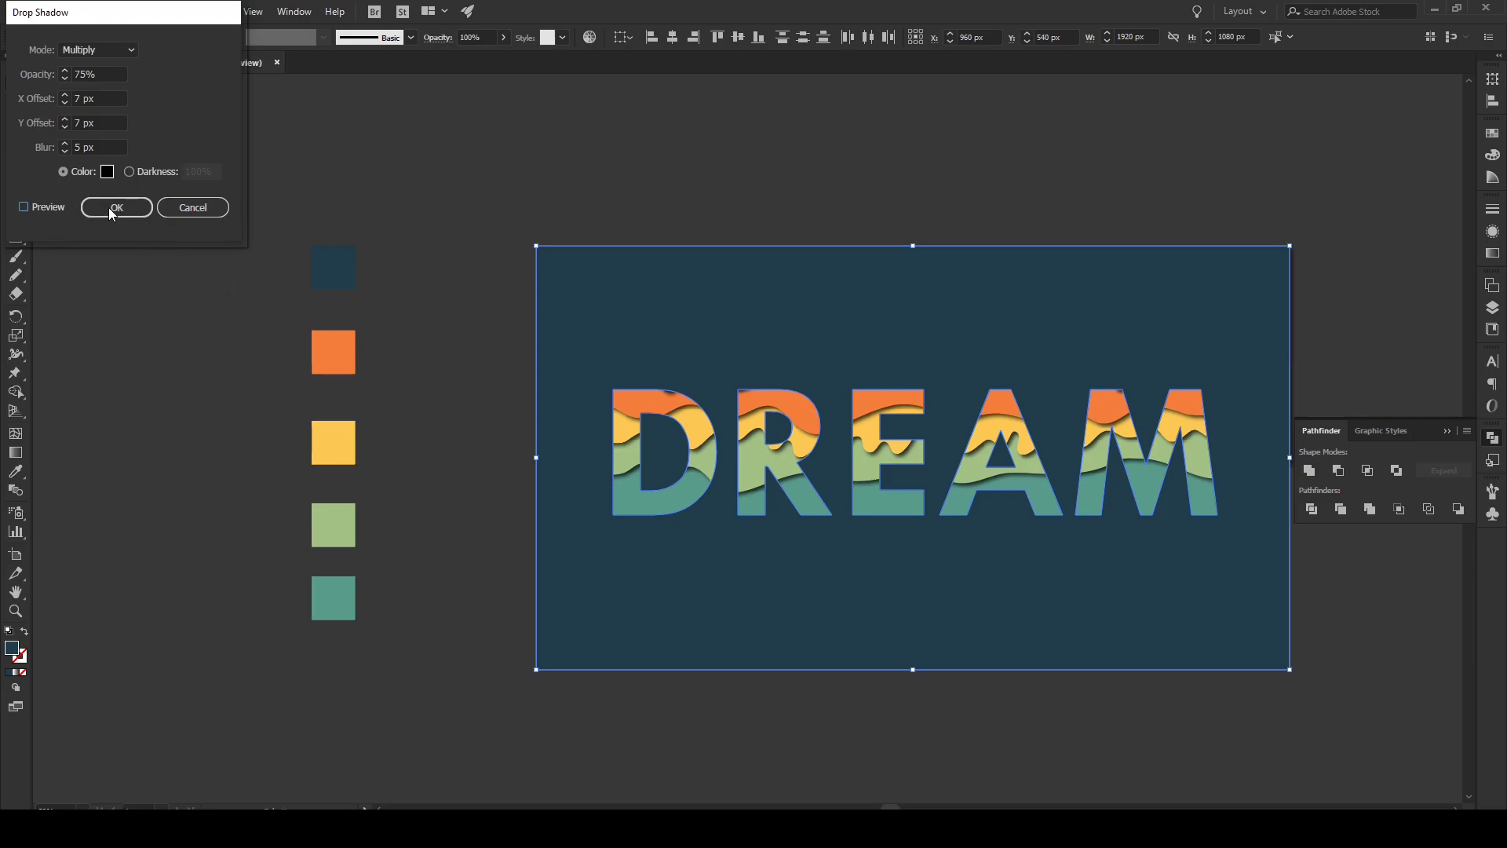
key(alt+p)
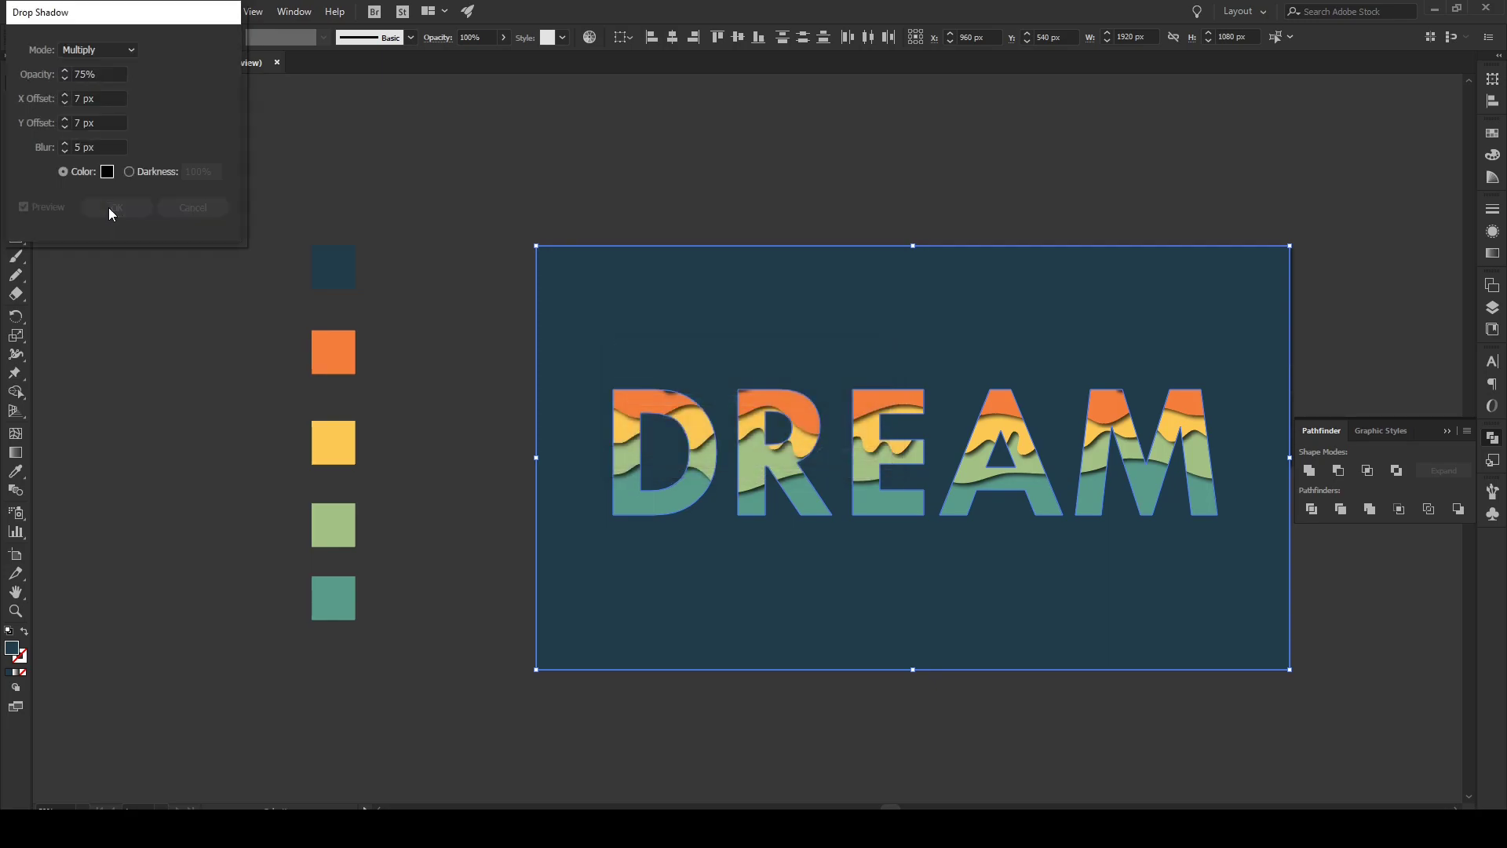
click(115, 208)
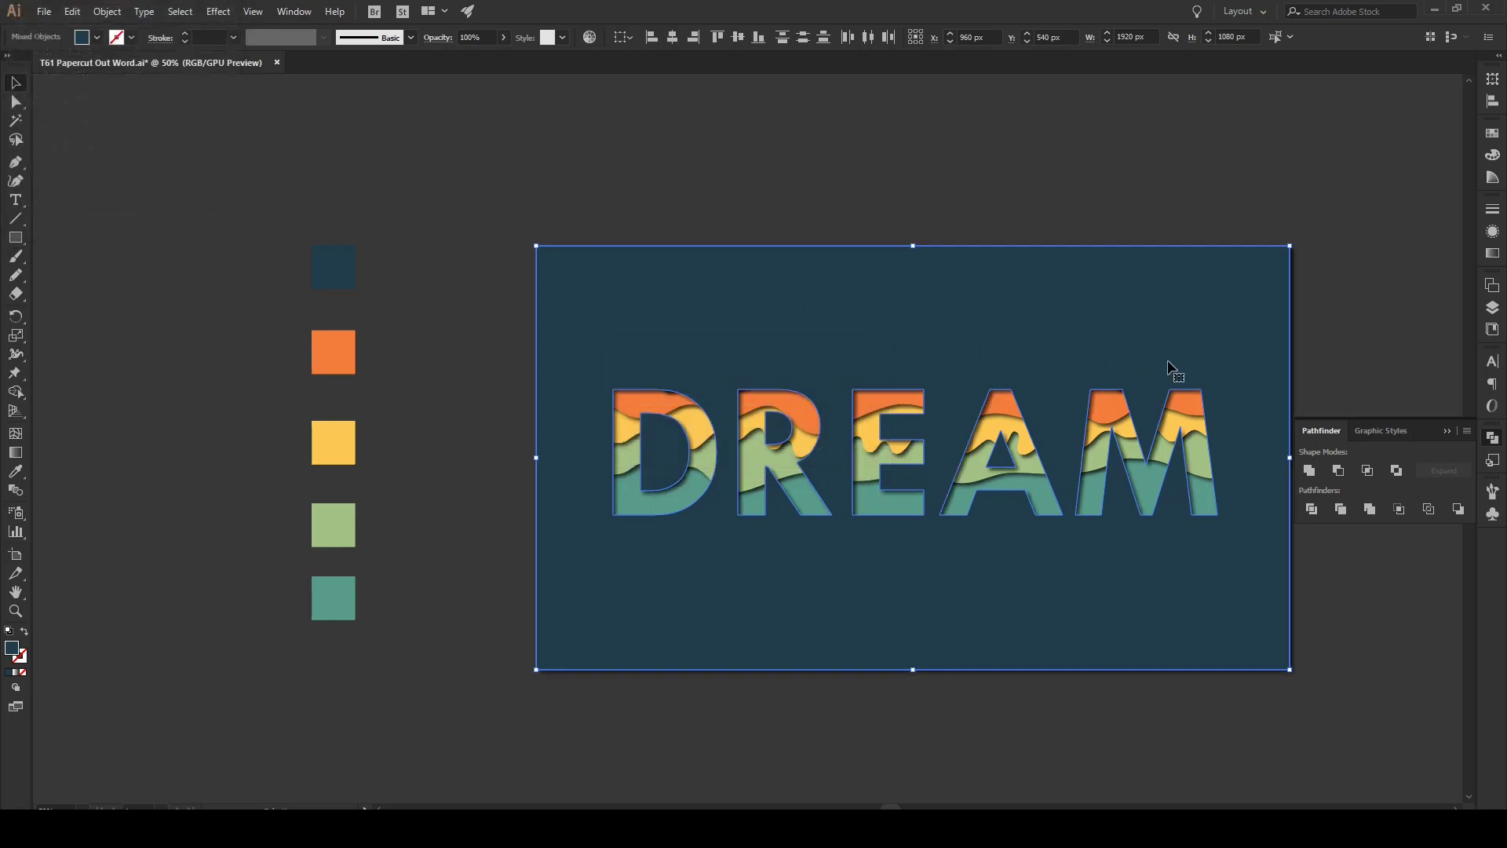
click(1447, 431)
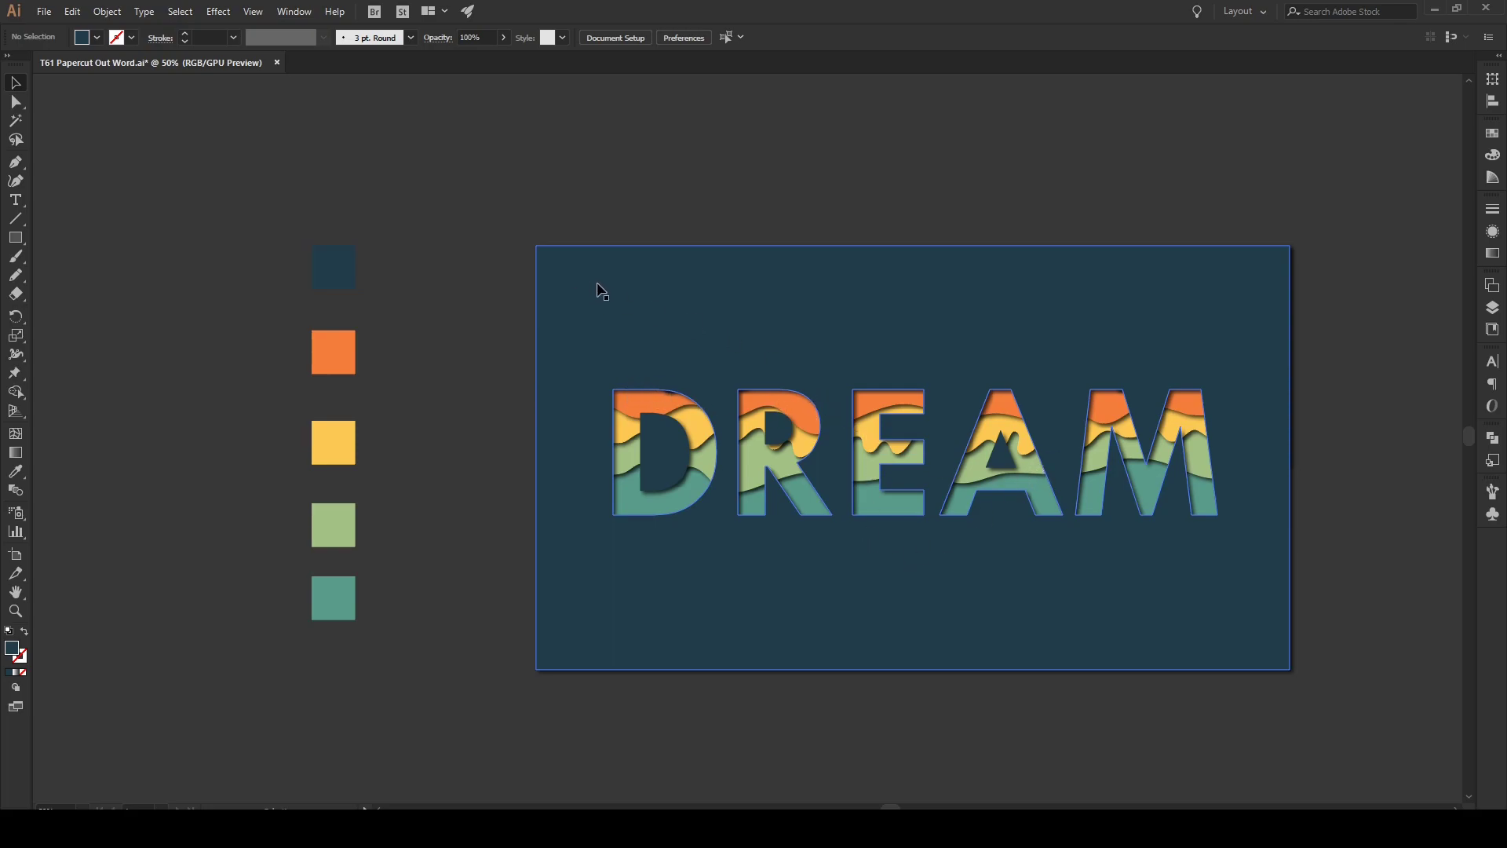
- Edit the panel's Drop Shadow in the Appearance panel, setting X and Y Offset to 15 px
click(1096, 305)
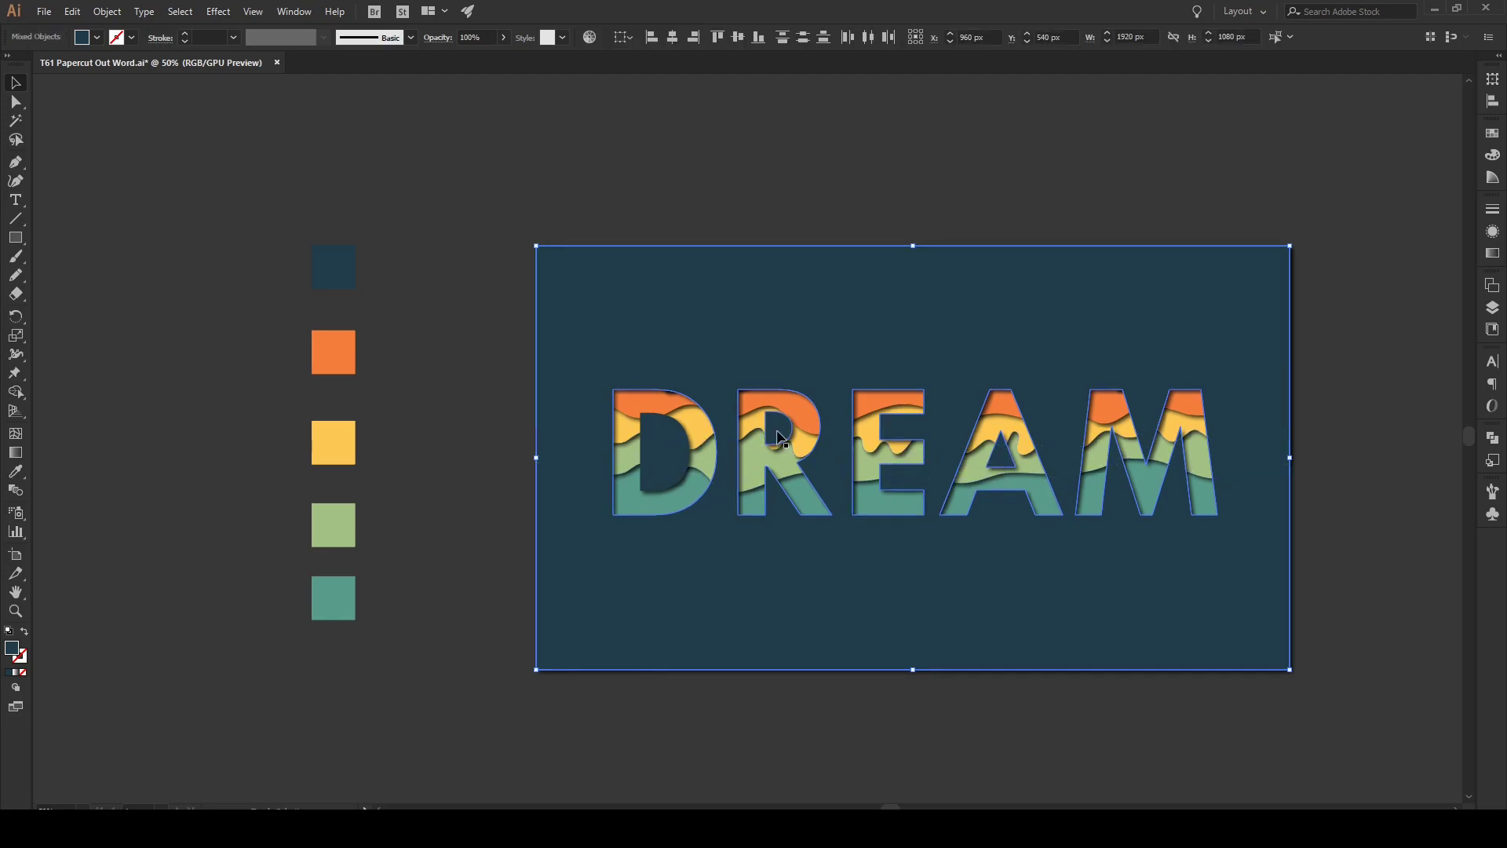
click(1491, 233)
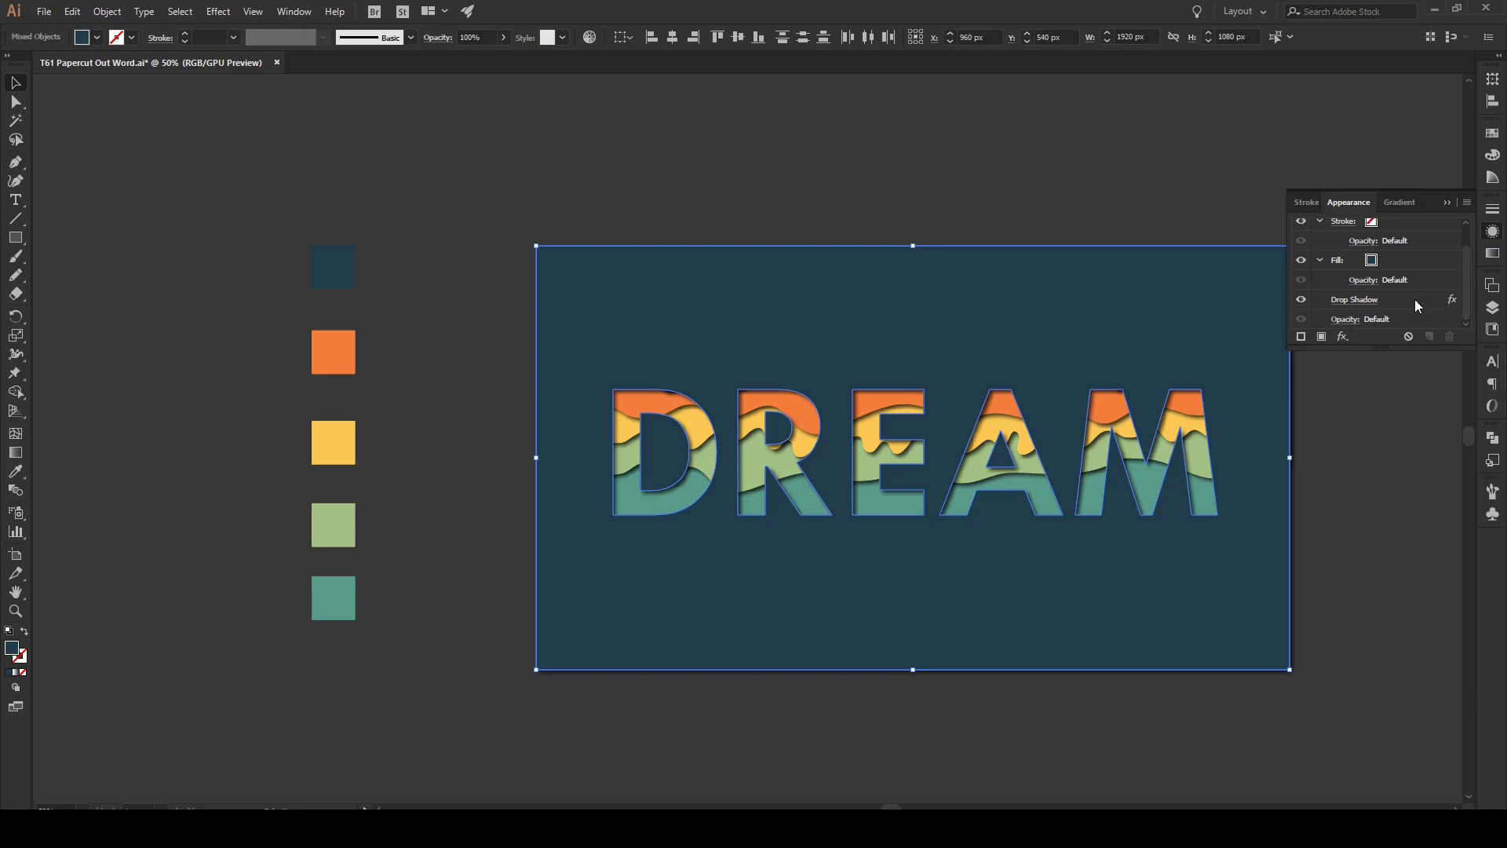
double_click(1409, 300)
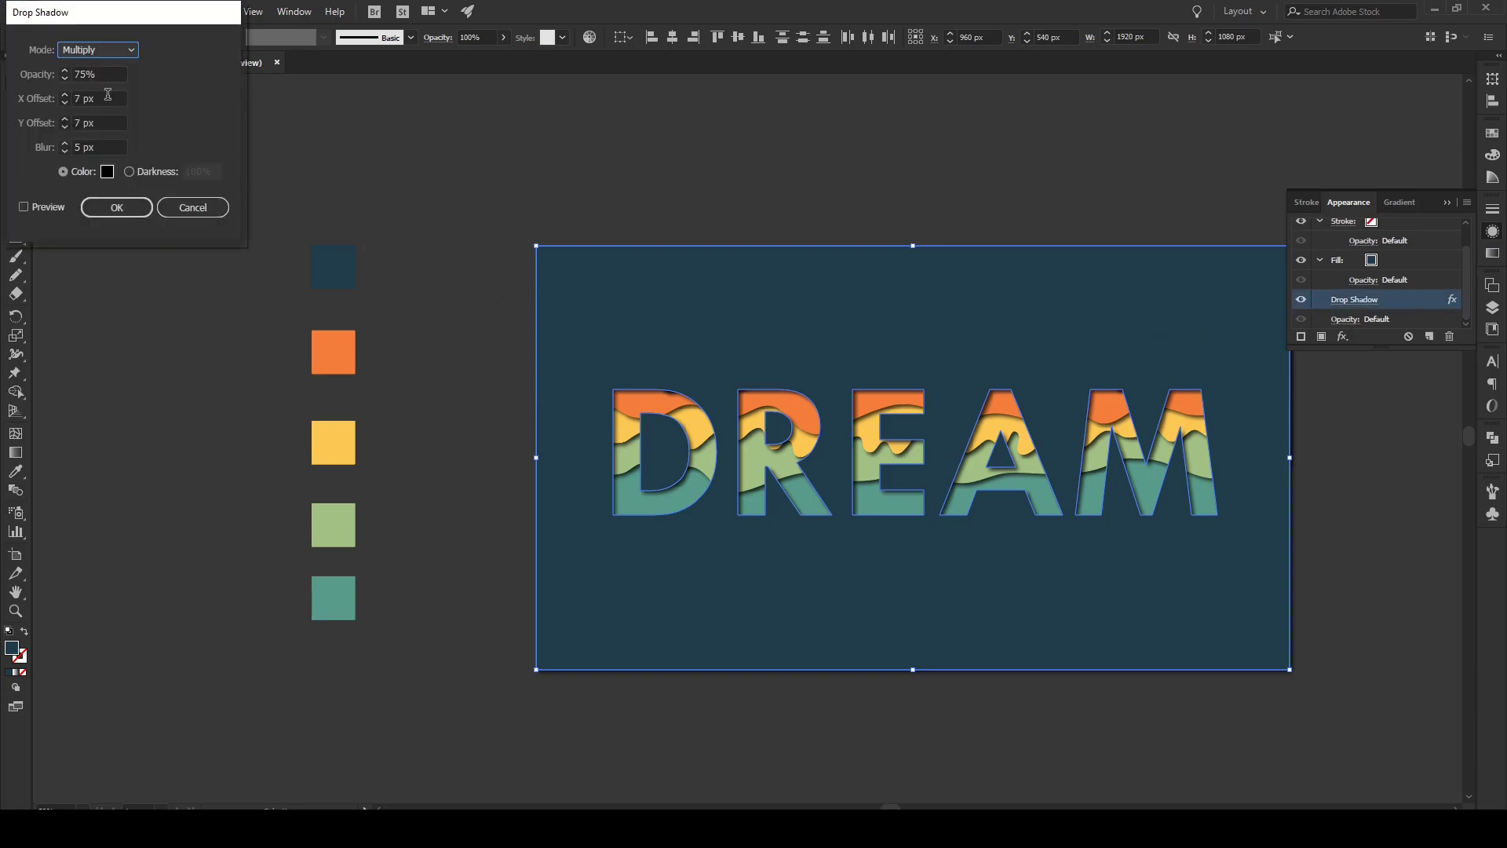
click(108, 97)
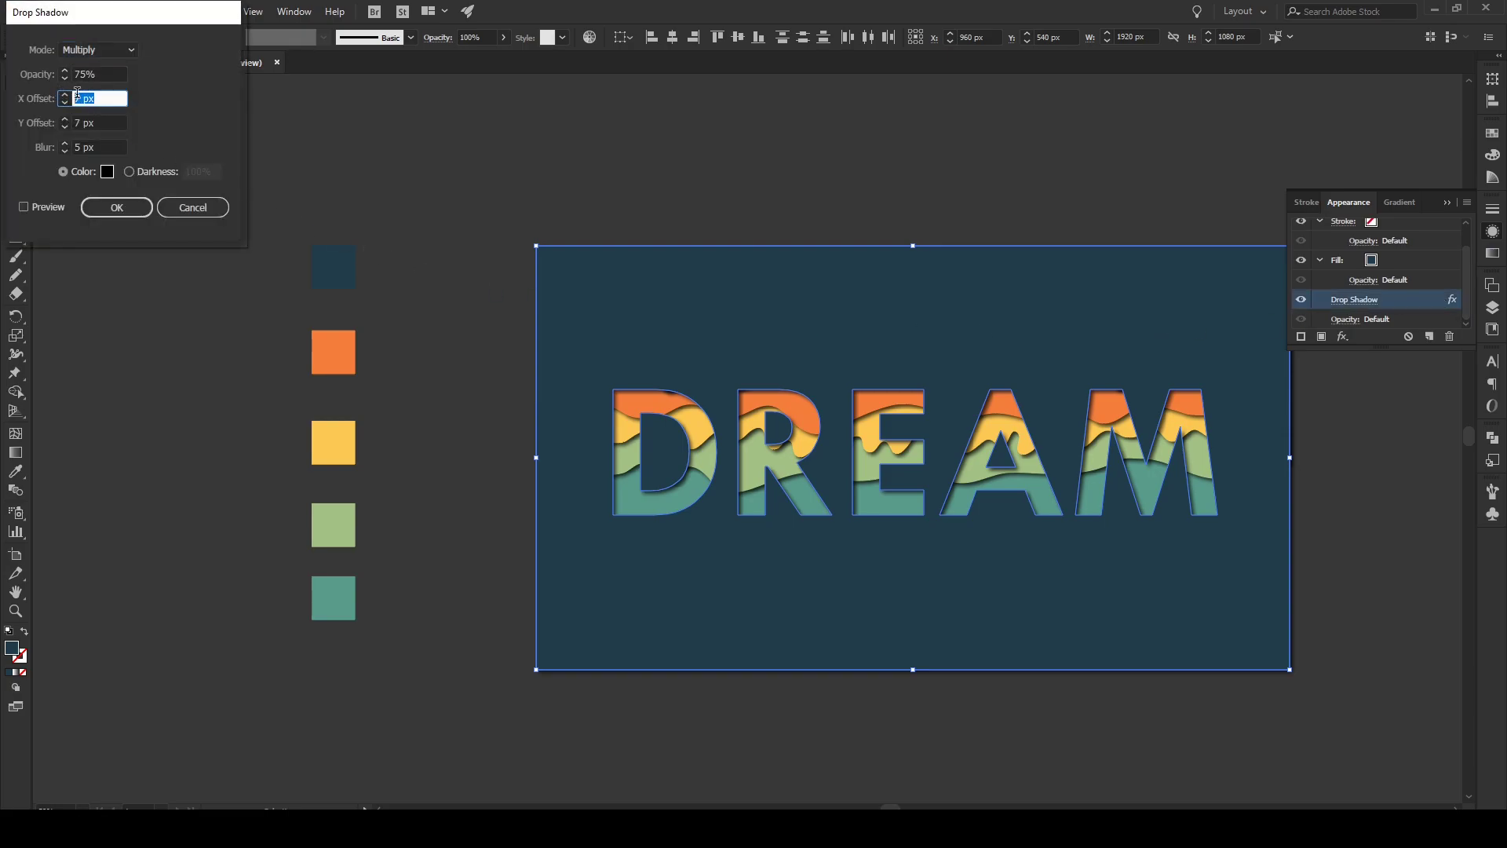
text(15)
key(Tab)
text(15)
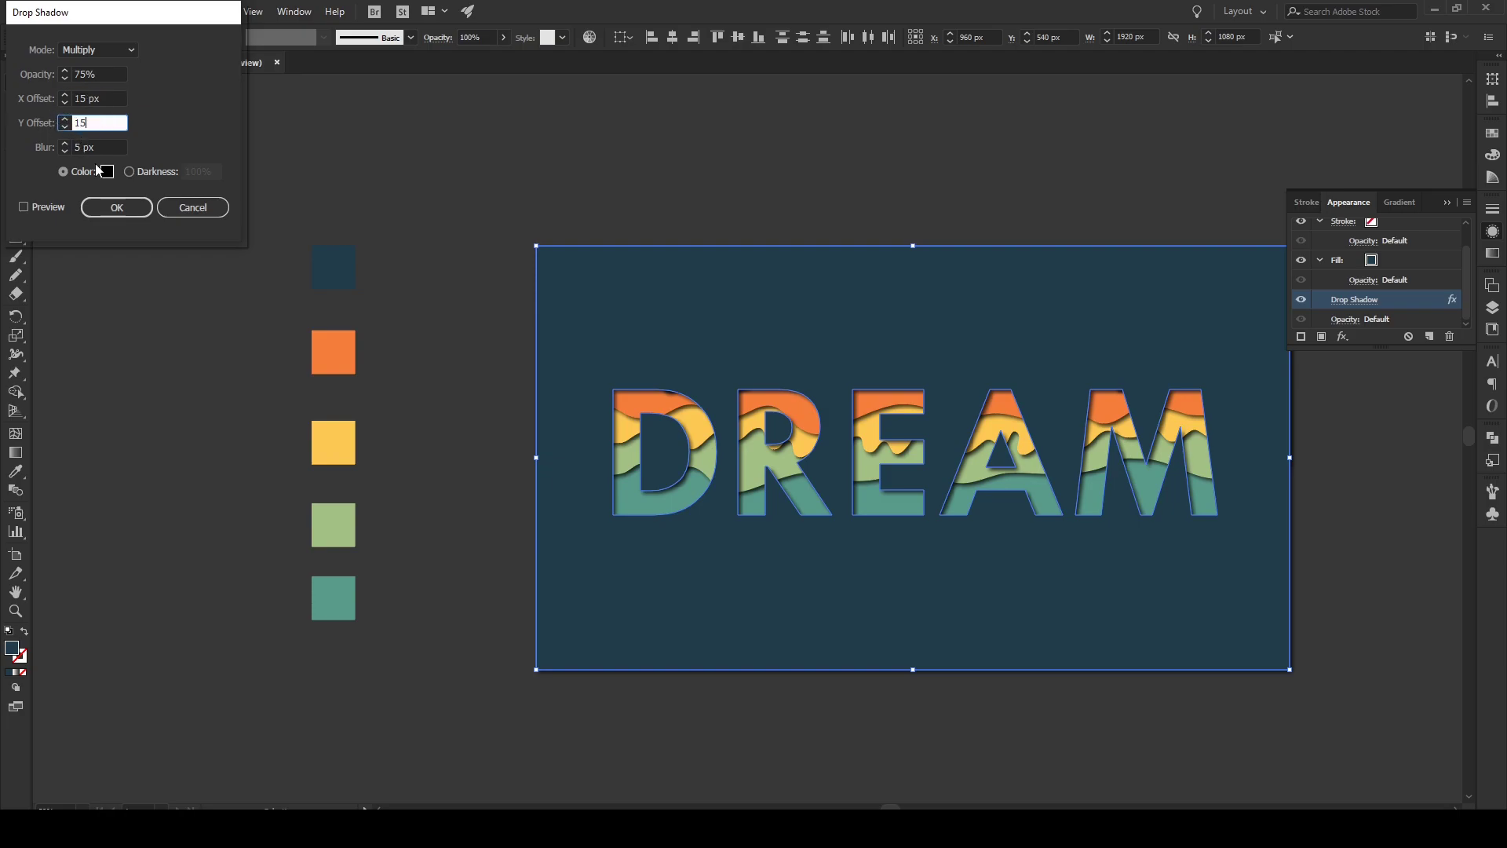
click(110, 207)
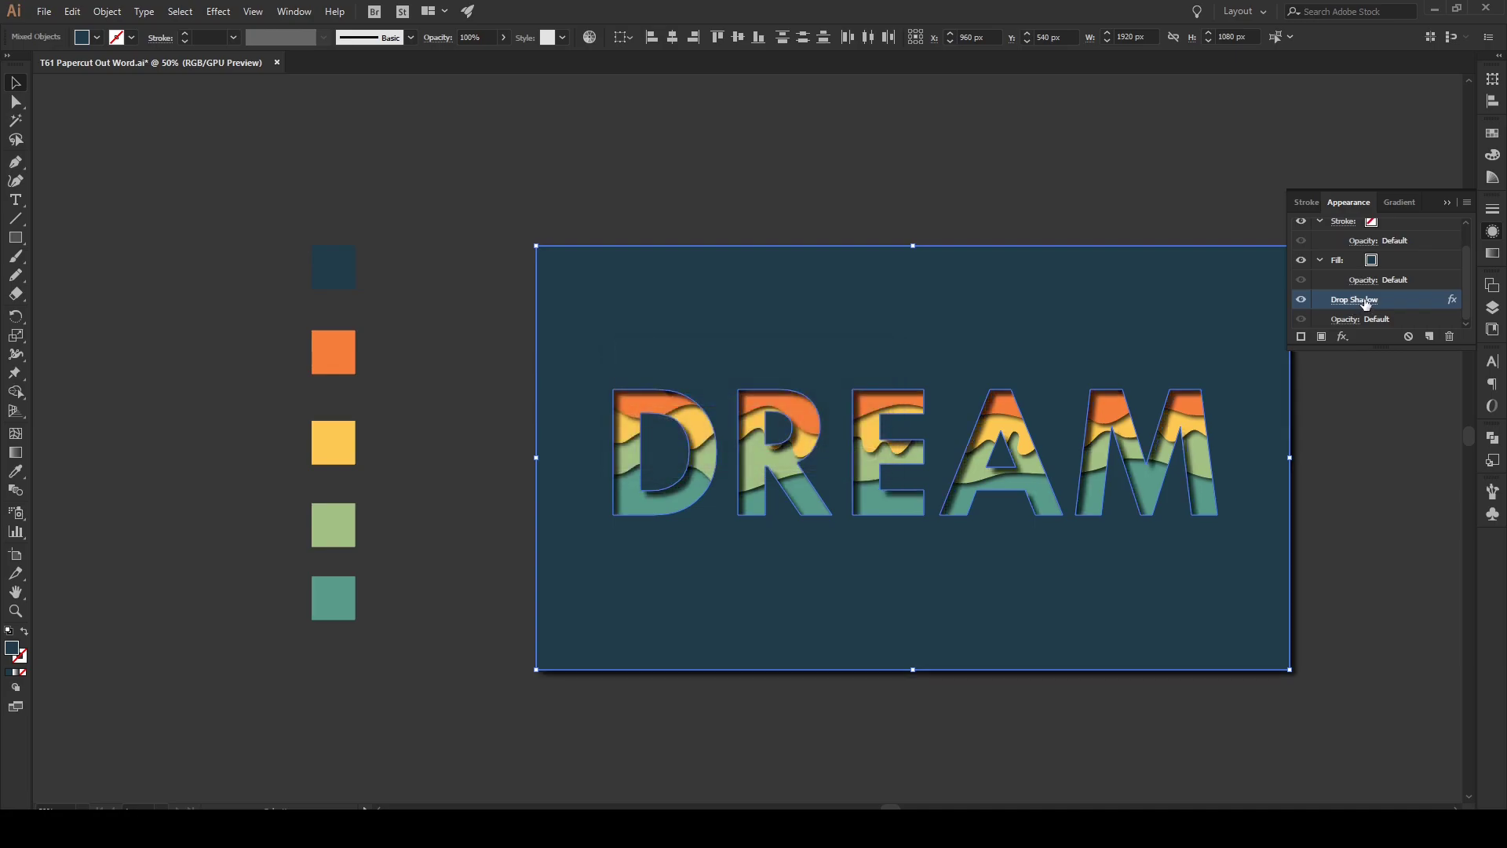
click(1446, 203)
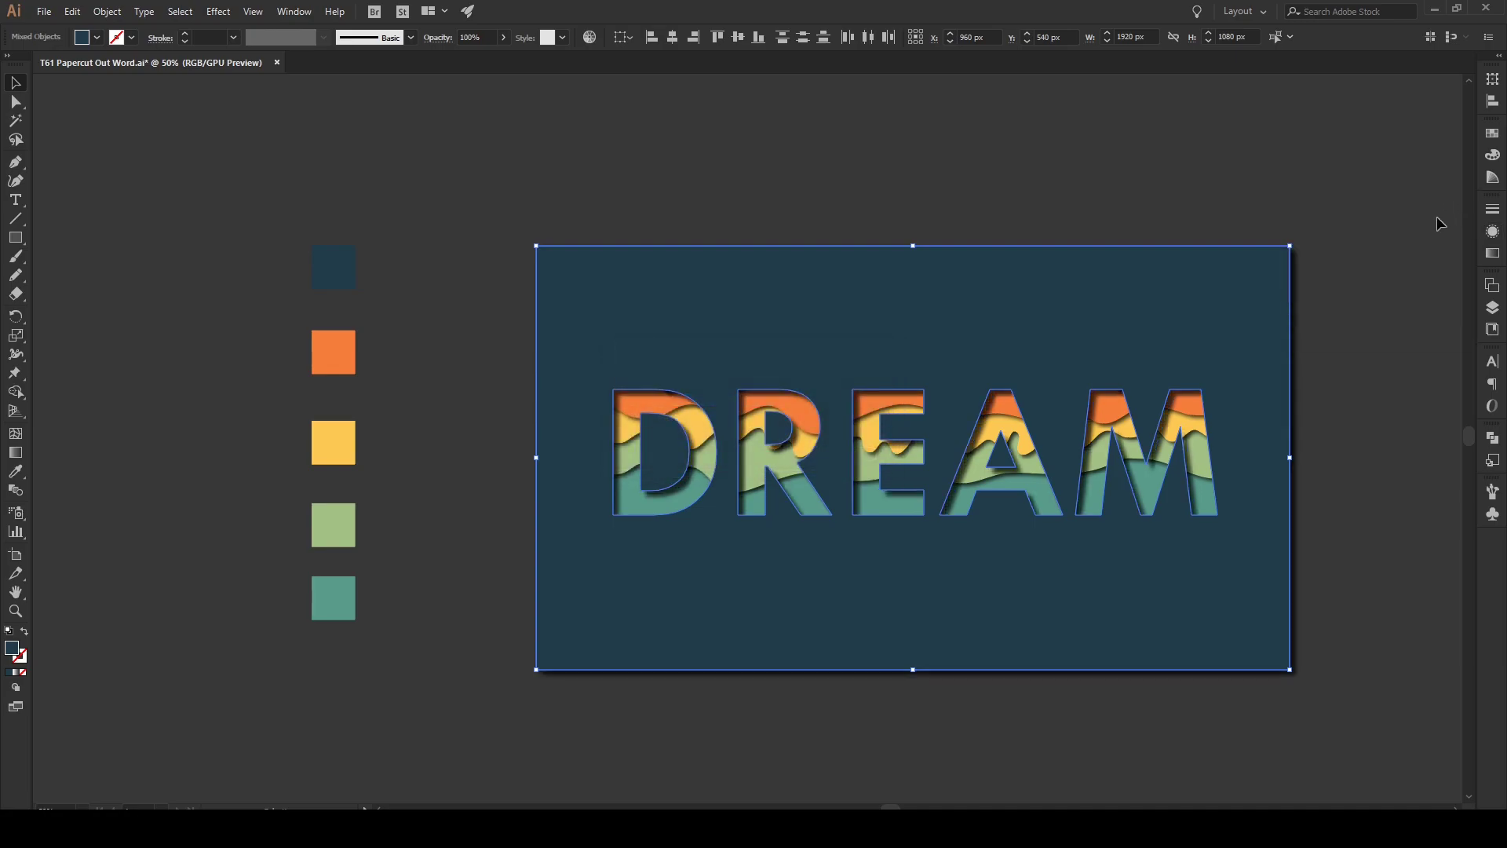
click(1366, 326)
- Draw a 1920 × 1080 px rectangle covering the whole artboard
key(m)
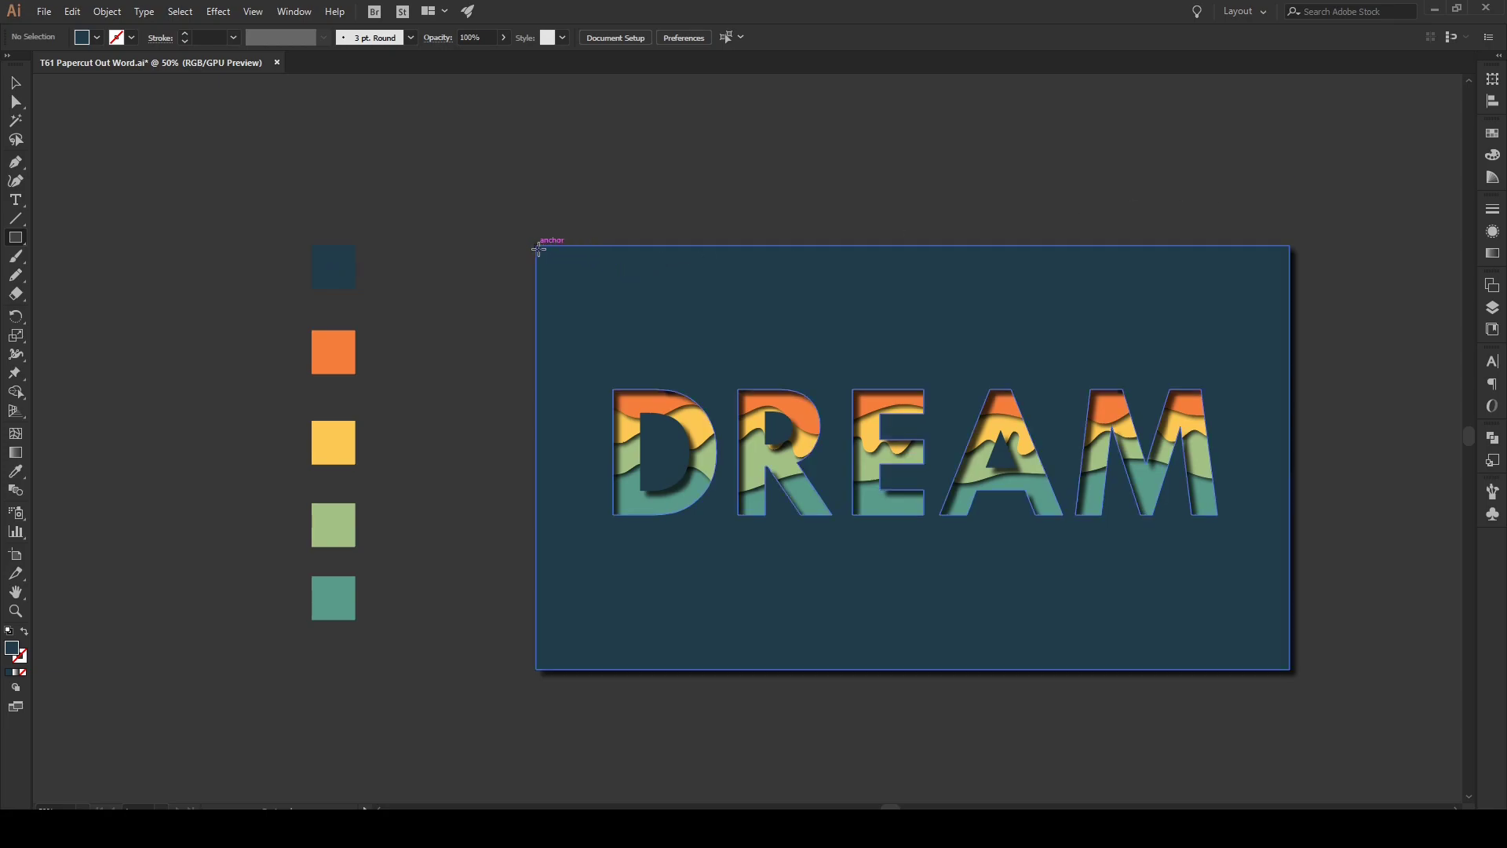
drag(537, 246, 1289, 669)
key(v)
click(1413, 157)
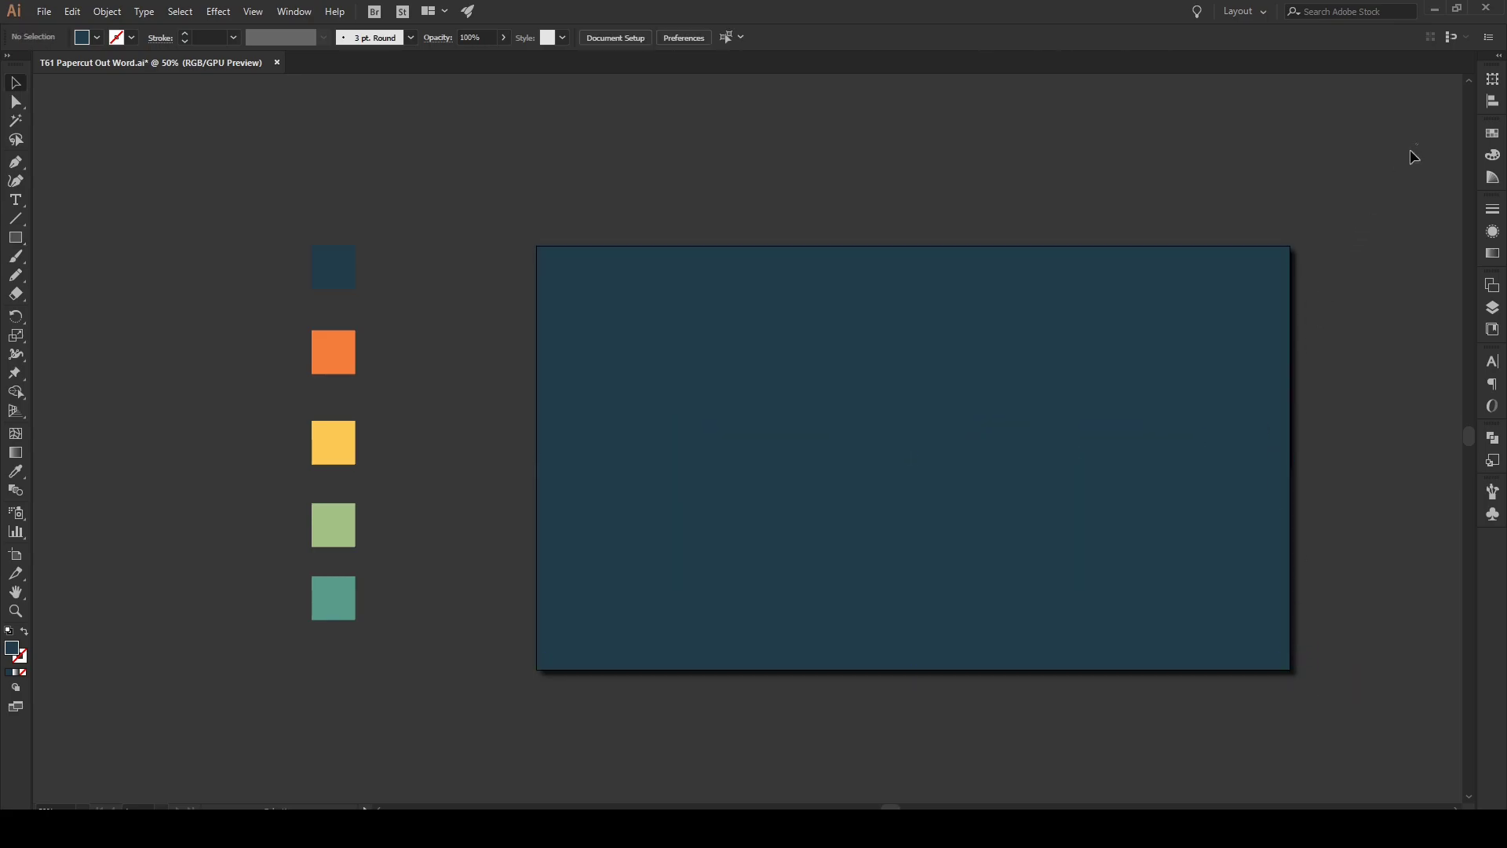
- Select all the artwork and make a clipping mask from the top rectangle
drag(1413, 157, 512, 750)
right_click(698, 578)
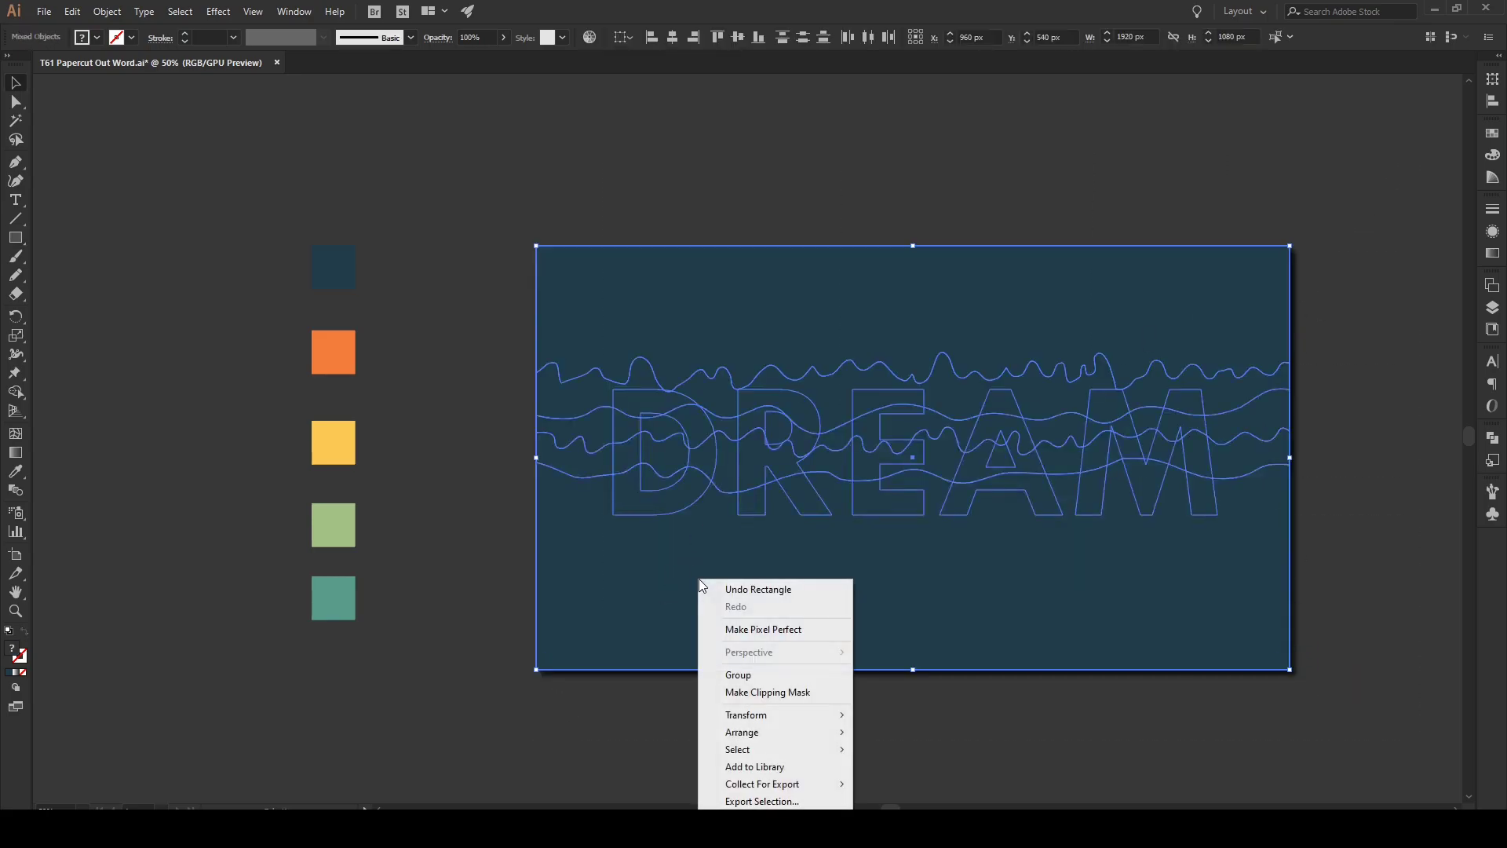
click(783, 694)
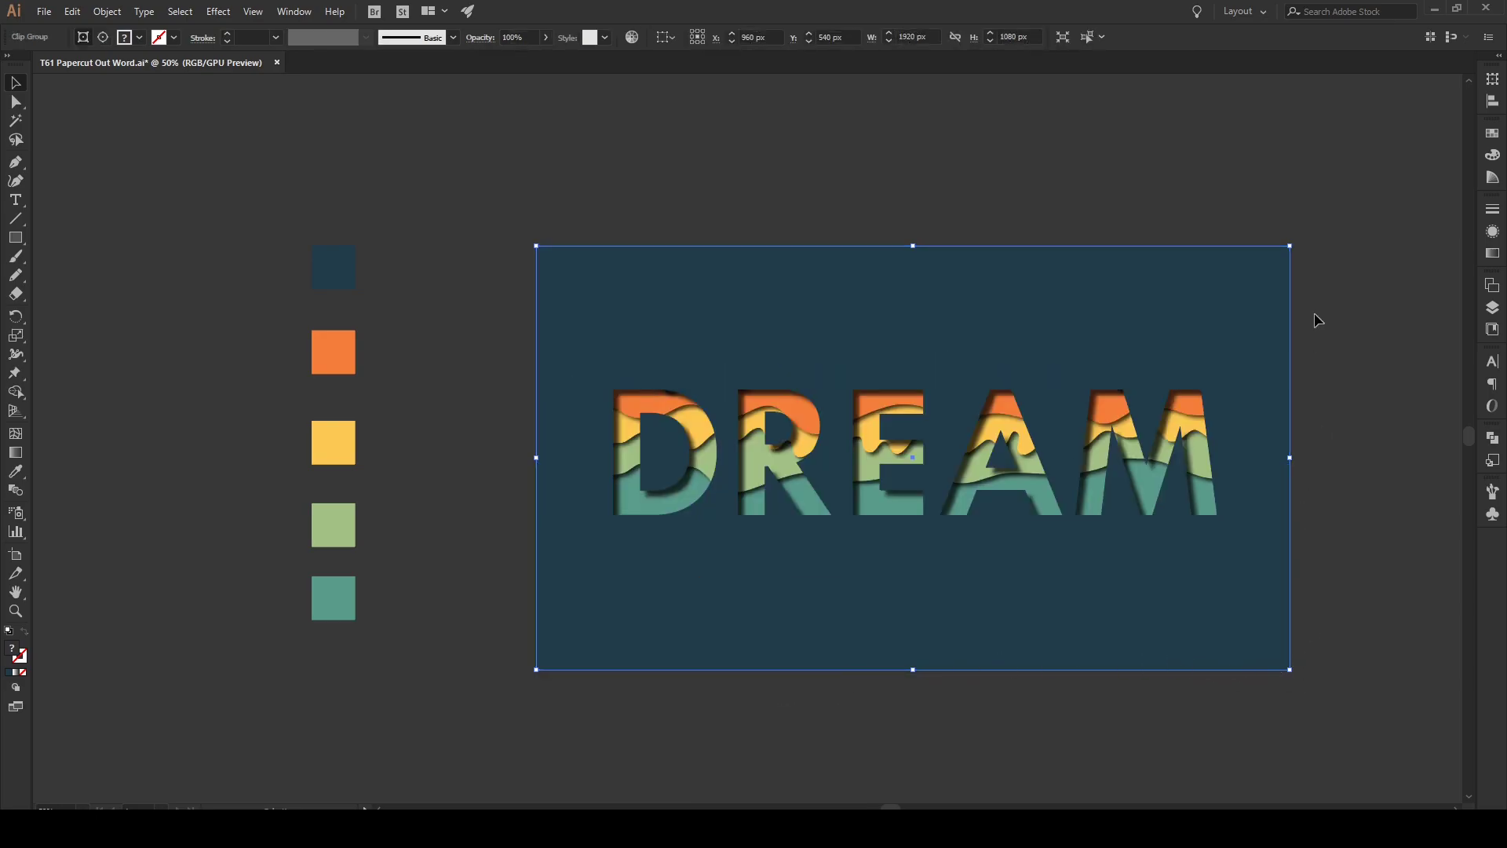
click(1370, 434)
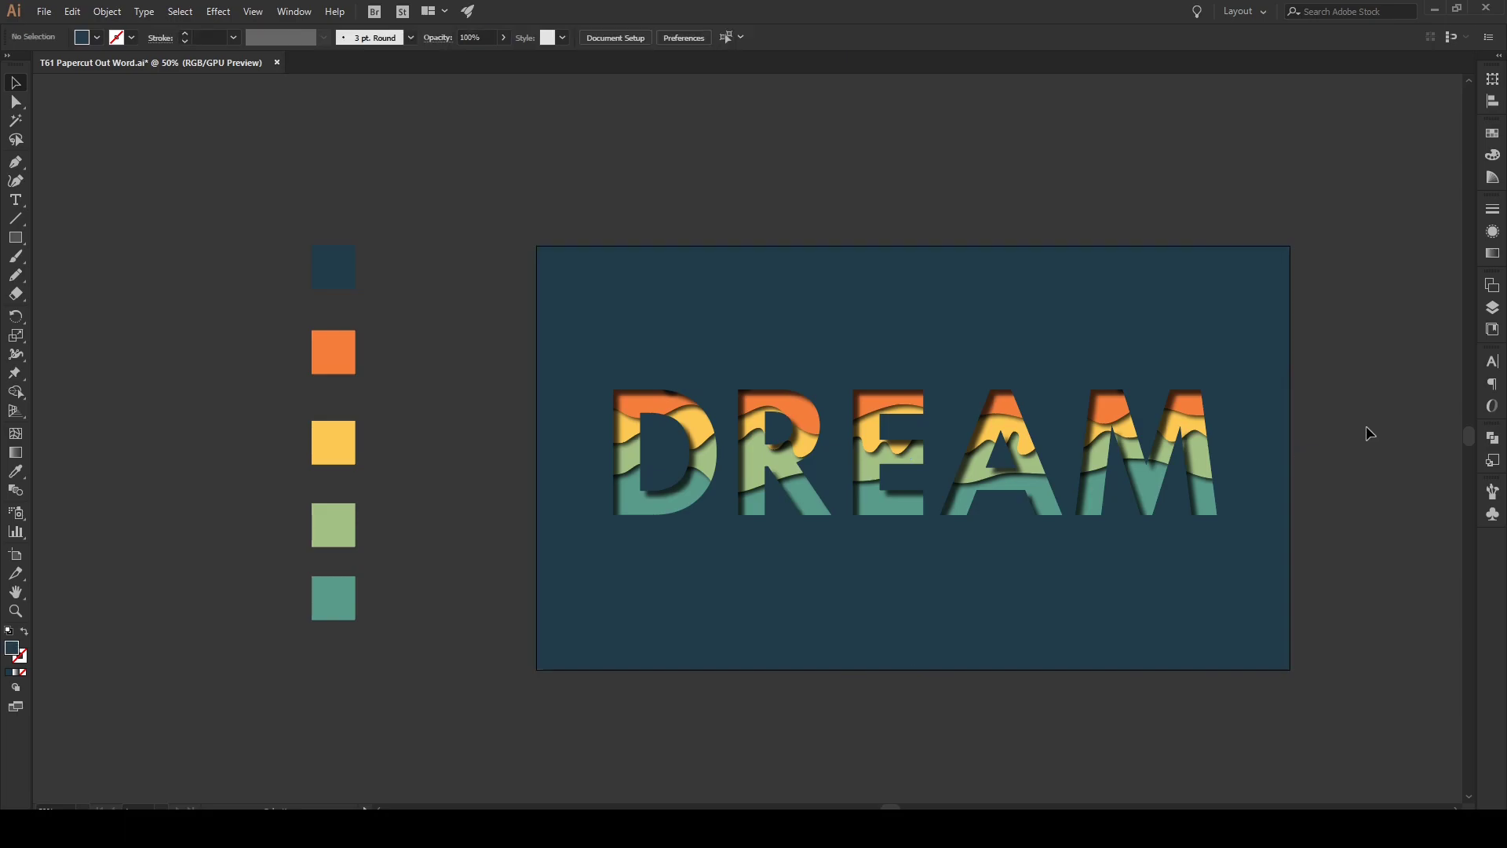